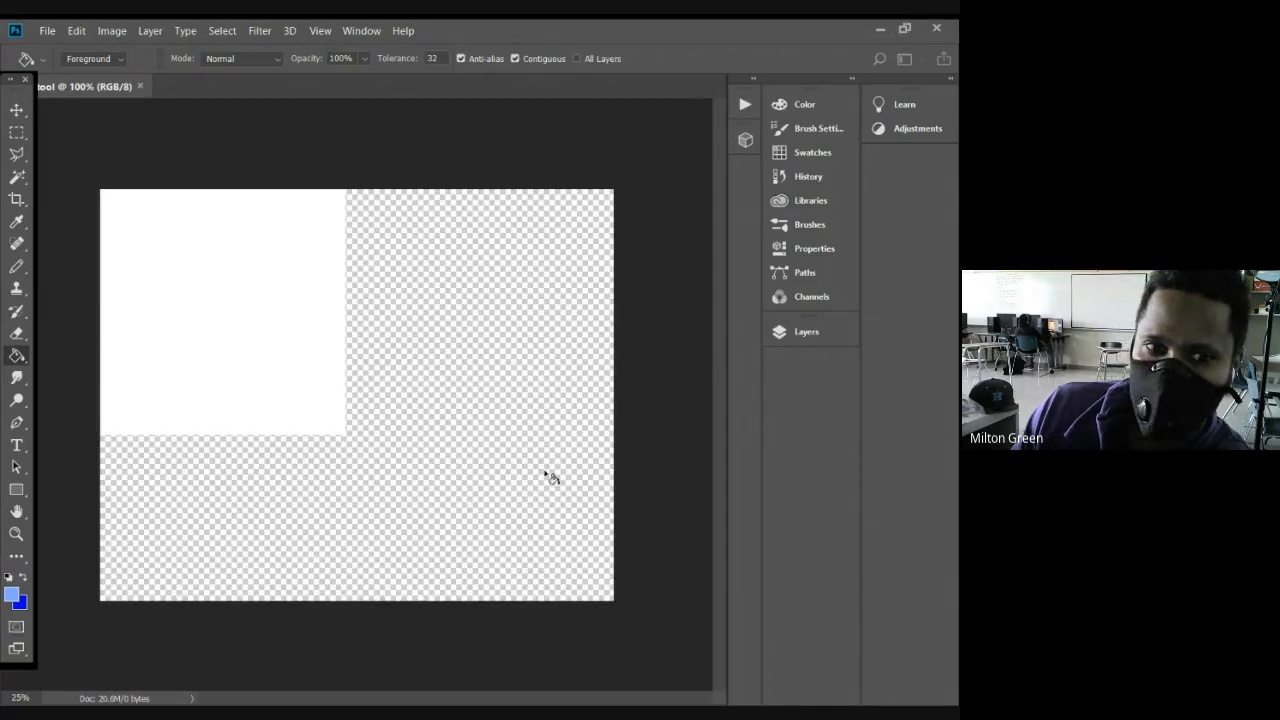
# Step: Open the photo of the man holding a kettlebell as a smart object from the pic art folder in Pictures
pyautogui.click(47, 38)
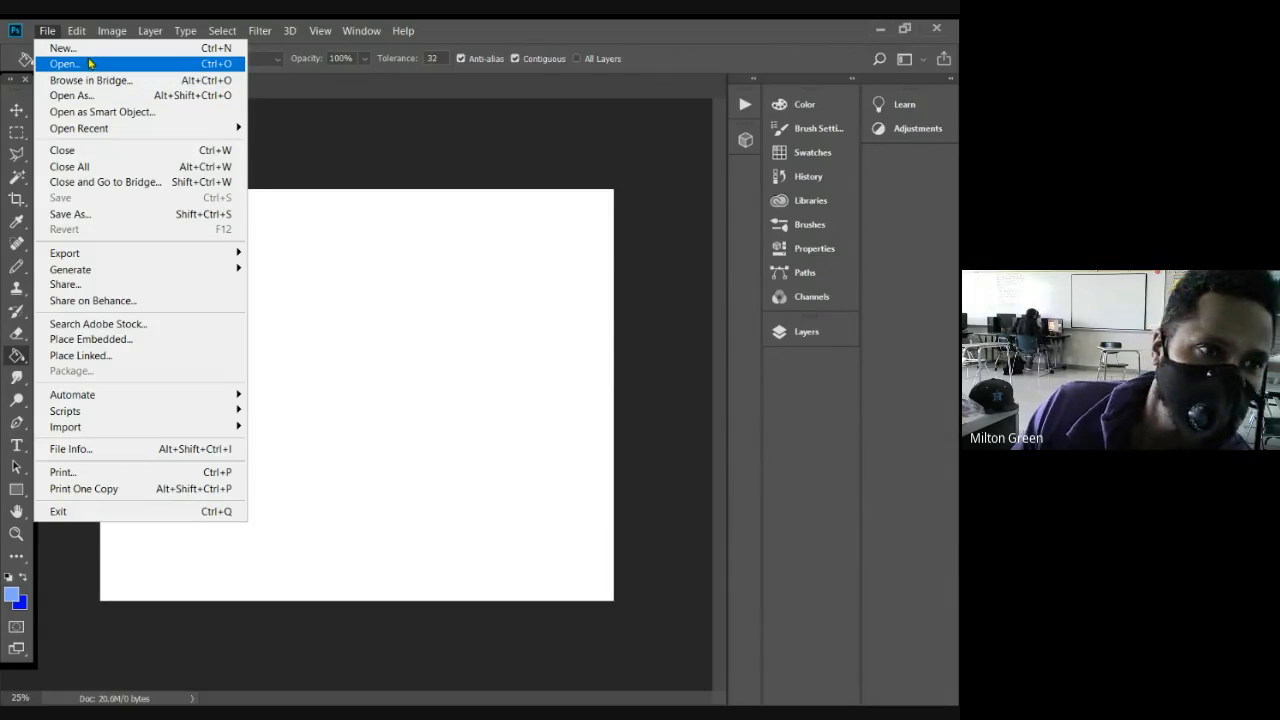
pyautogui.click(80, 117)
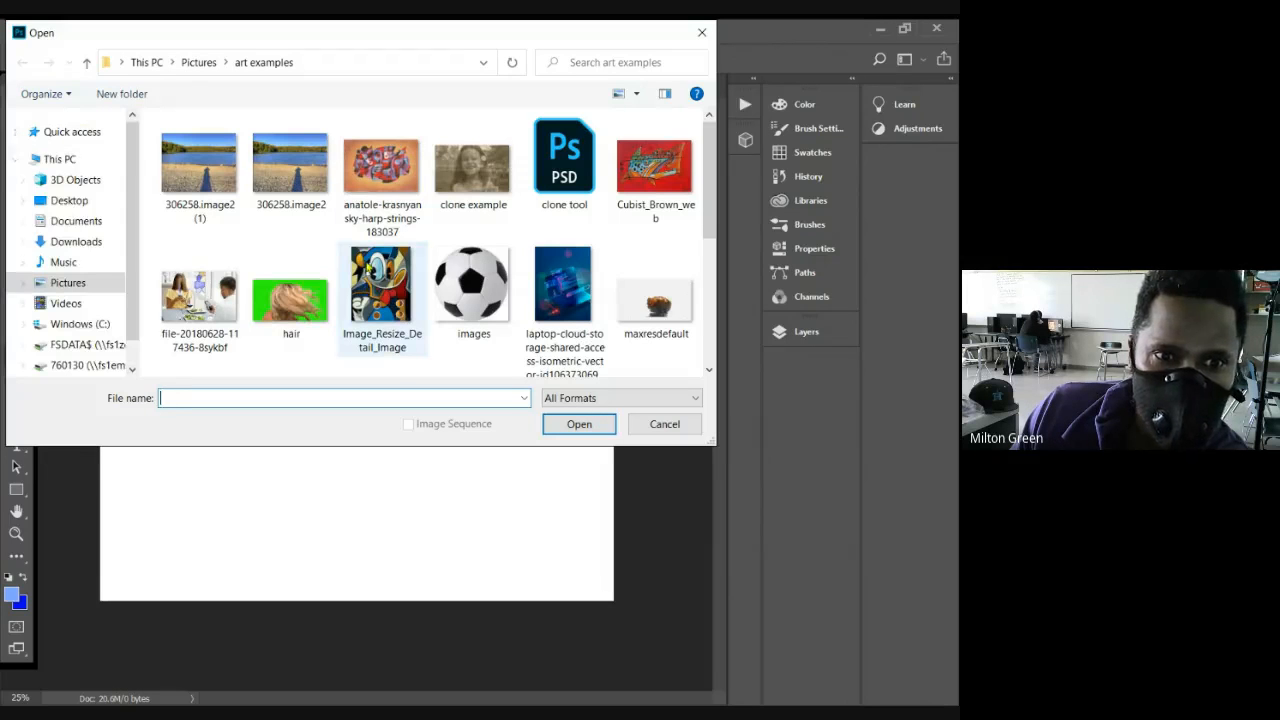
pyautogui.scroll(-5, 355, 242)
pyautogui.scroll(5, 355, 245)
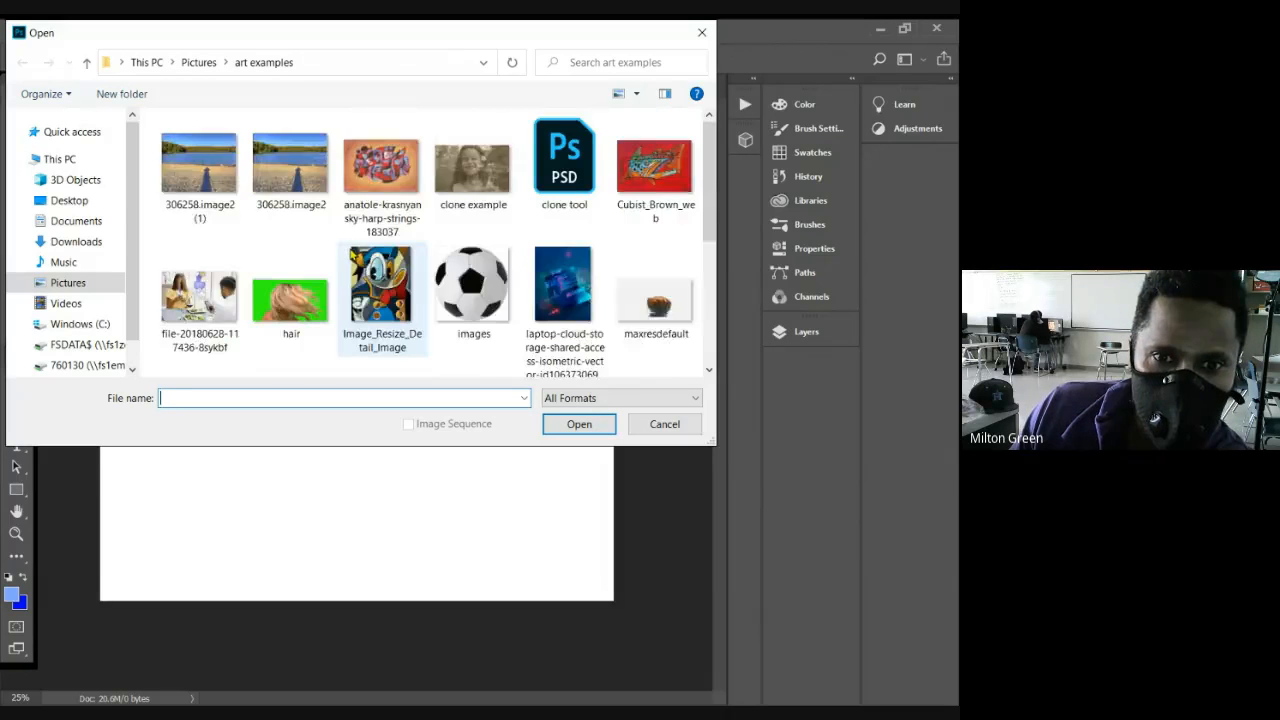
pyautogui.scroll(-5, 345, 265)
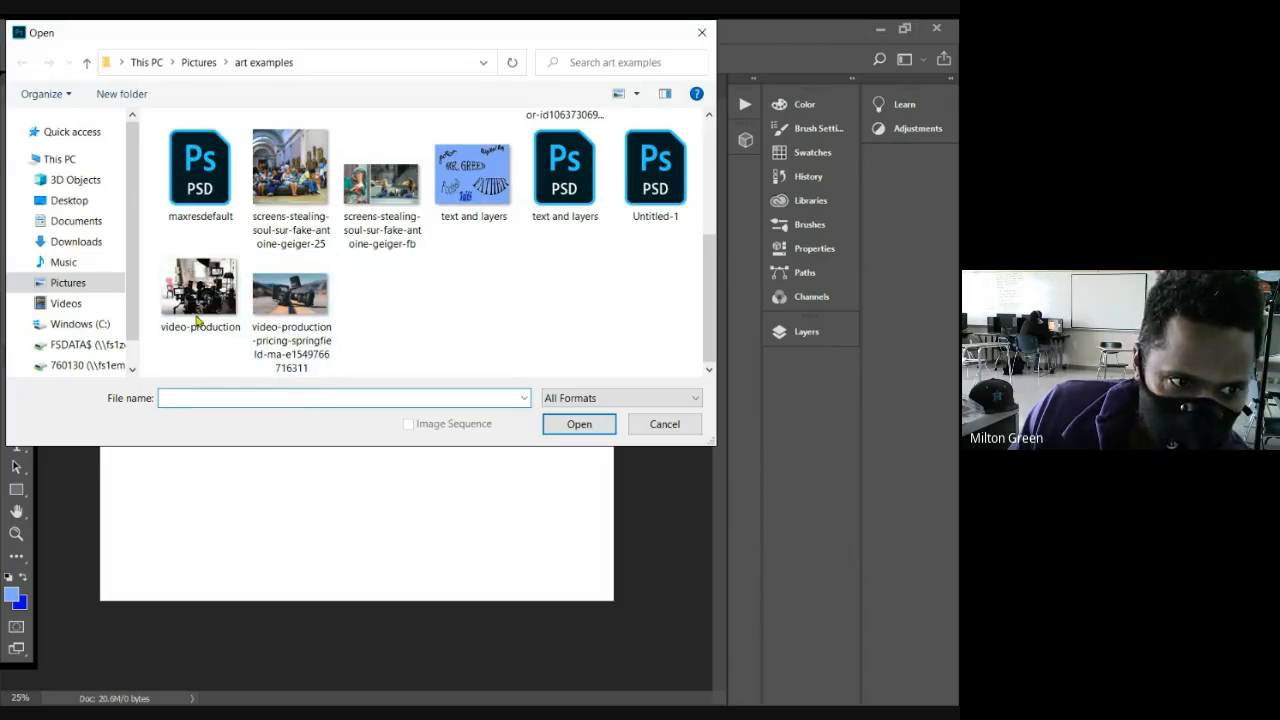
pyautogui.click(63, 287)
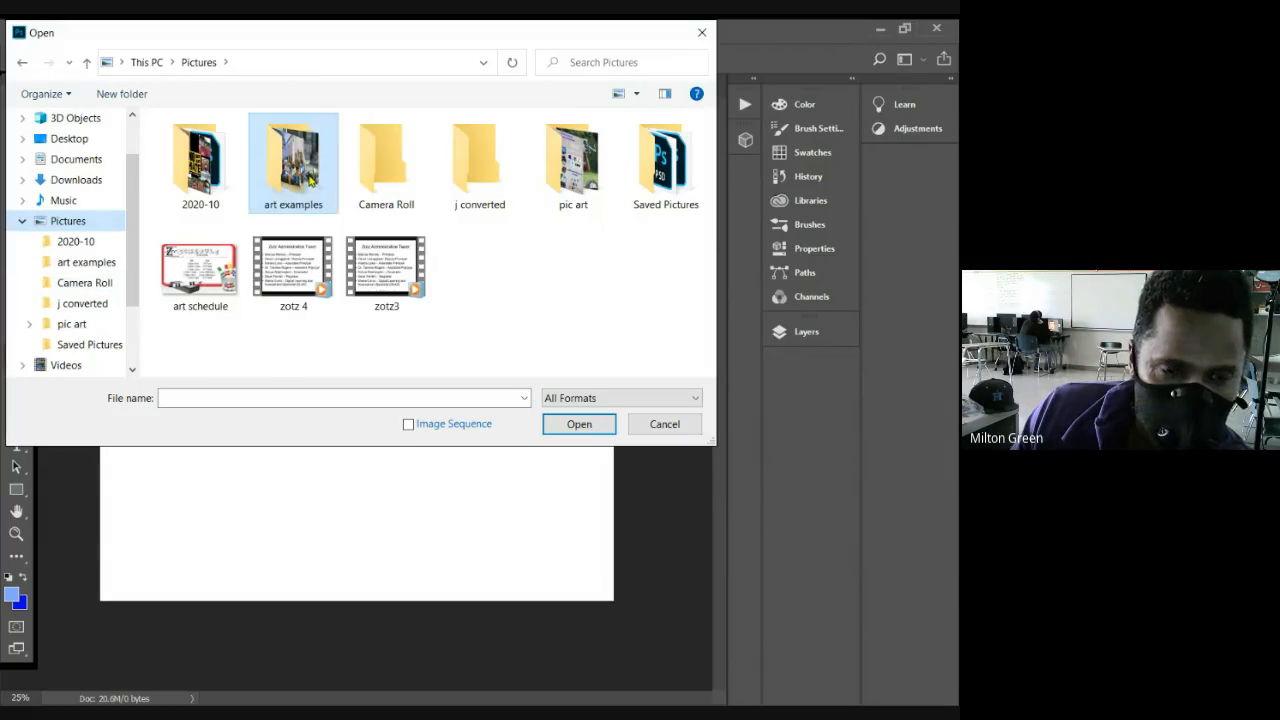
pyautogui.doubleClick(578, 168)
pyautogui.scroll(-2, 528, 330)
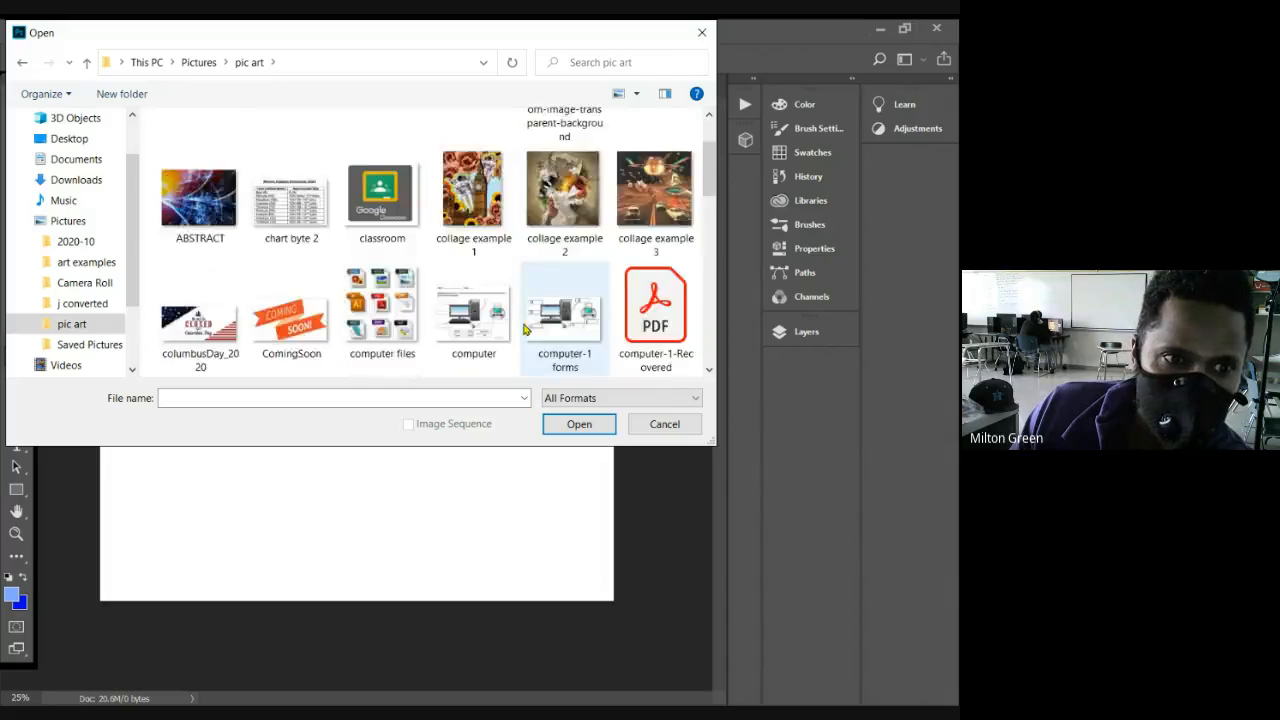
pyautogui.scroll(-2, 524, 330)
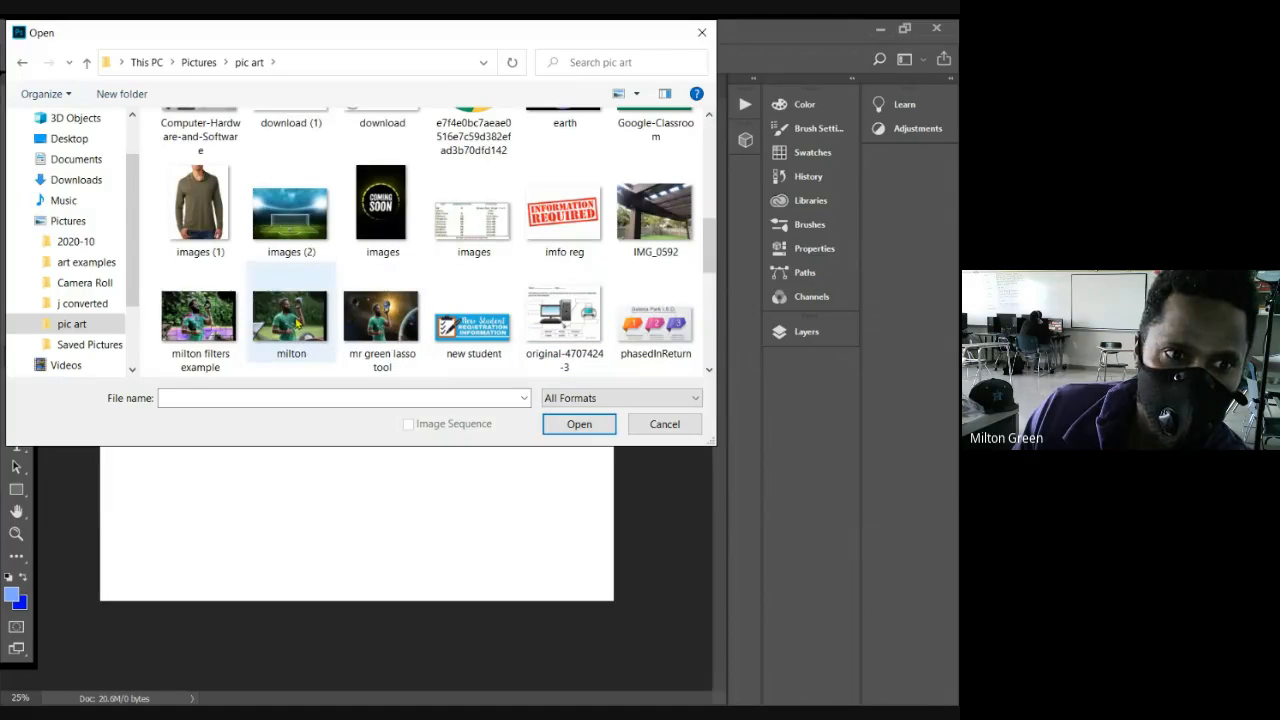
pyautogui.click(294, 320)
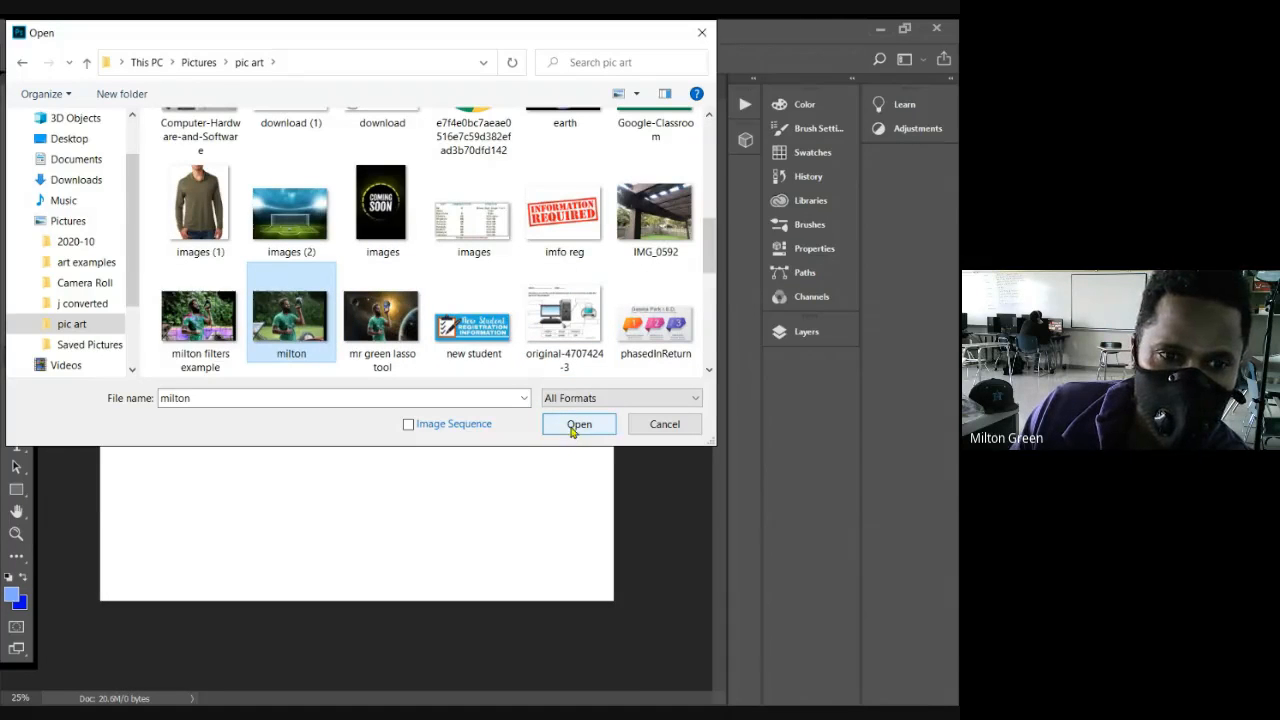
pyautogui.click(574, 427)
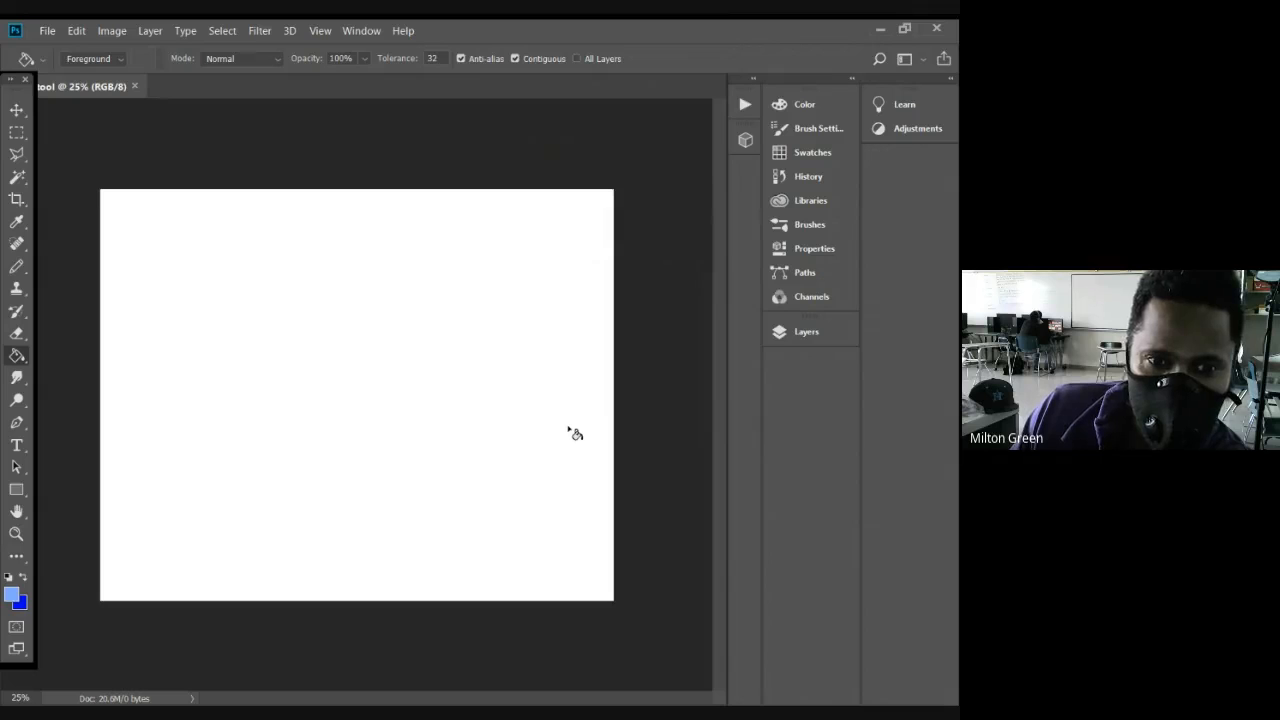
pyautogui.click(47, 35)
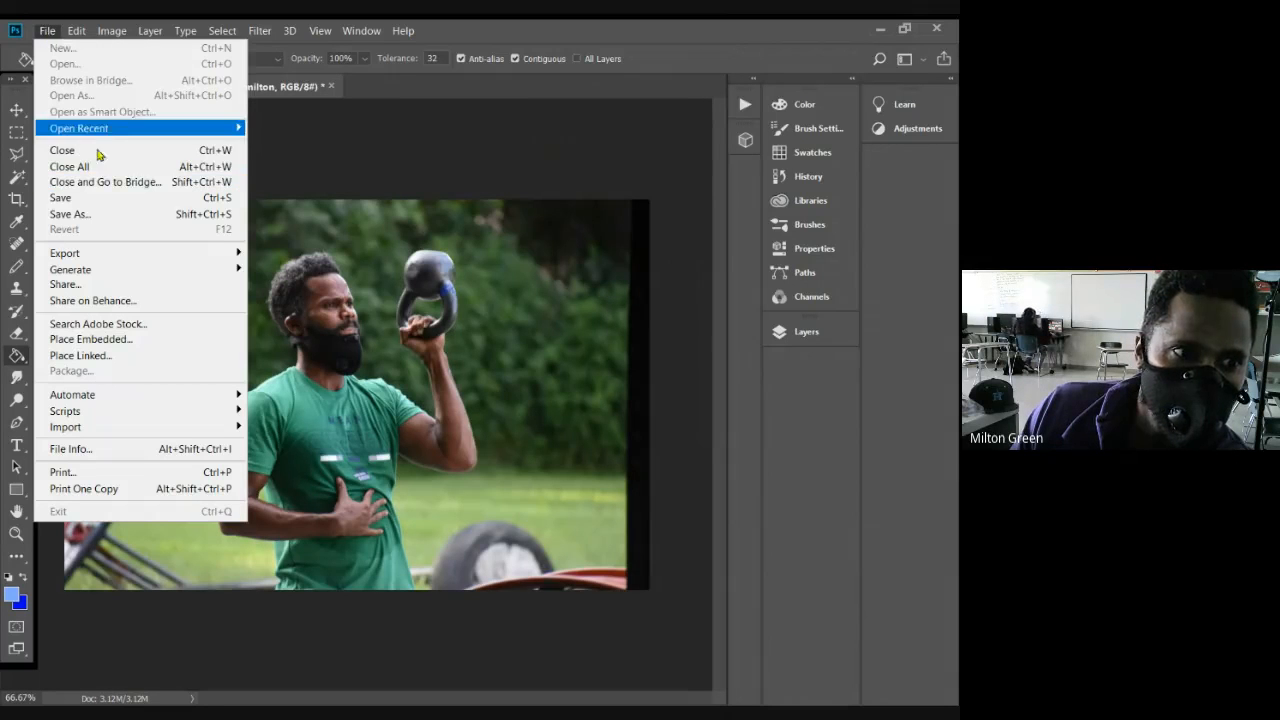
pyautogui.moveTo(110, 132)
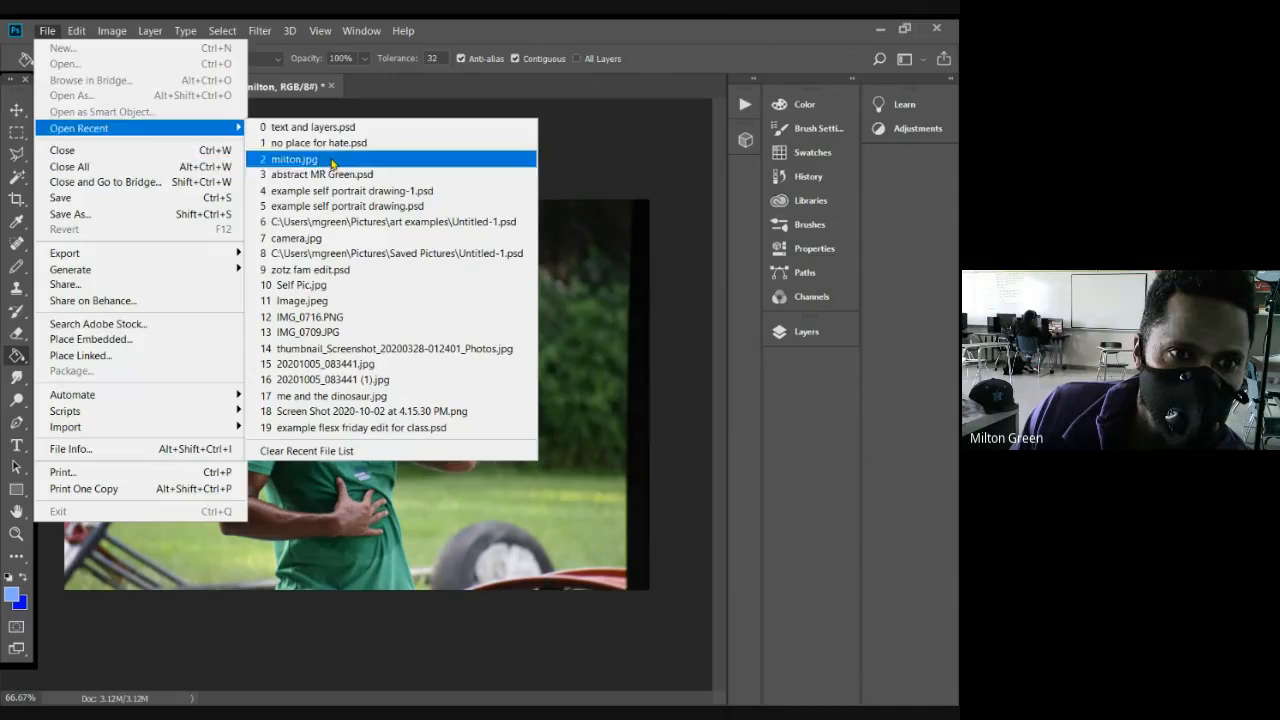
pyautogui.click(38, 31)
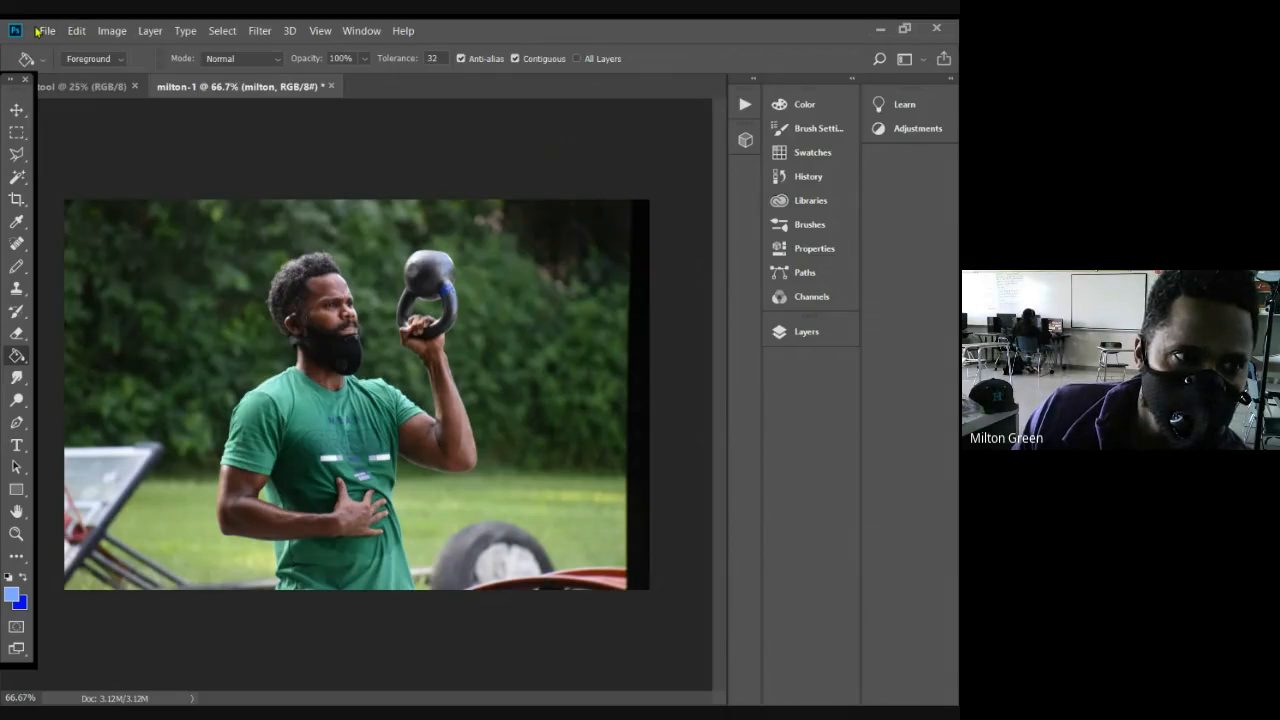
# Step: Open the earth image from the pic art folder as a smart object
pyautogui.click(45, 31)
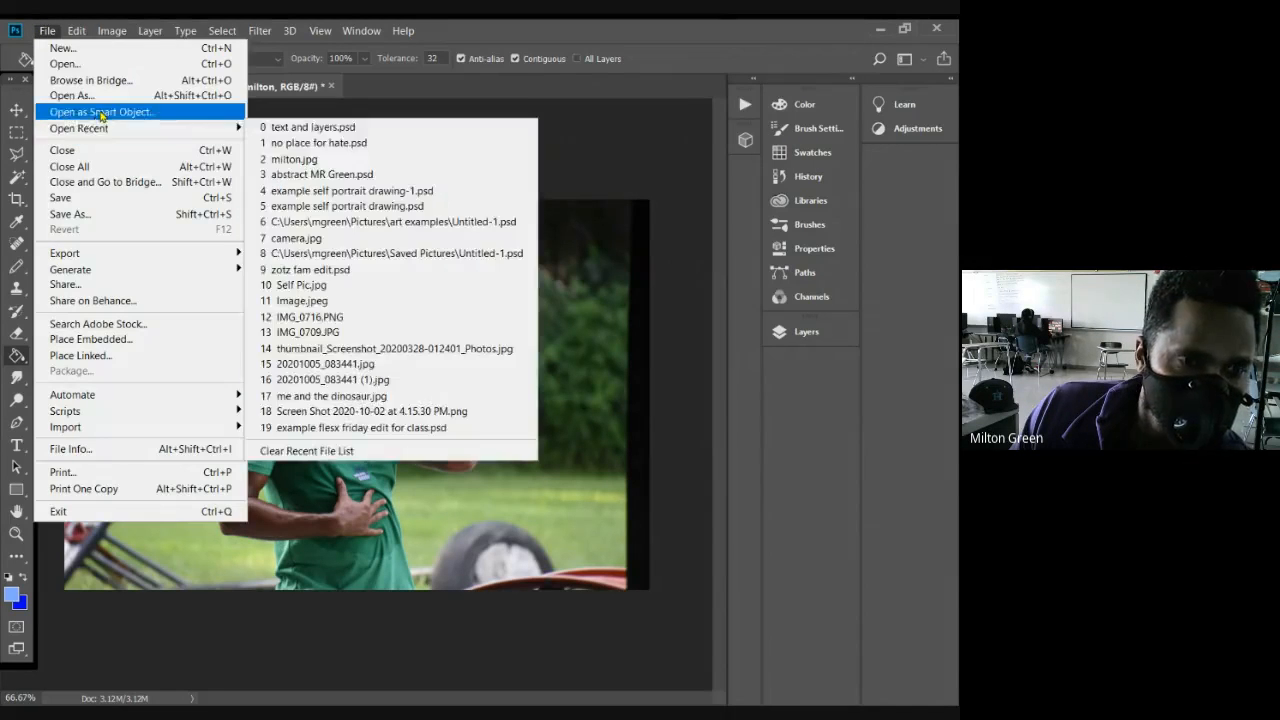
pyautogui.click(103, 112)
pyautogui.scroll(-2, 420, 307)
pyautogui.scroll(-2, 420, 307)
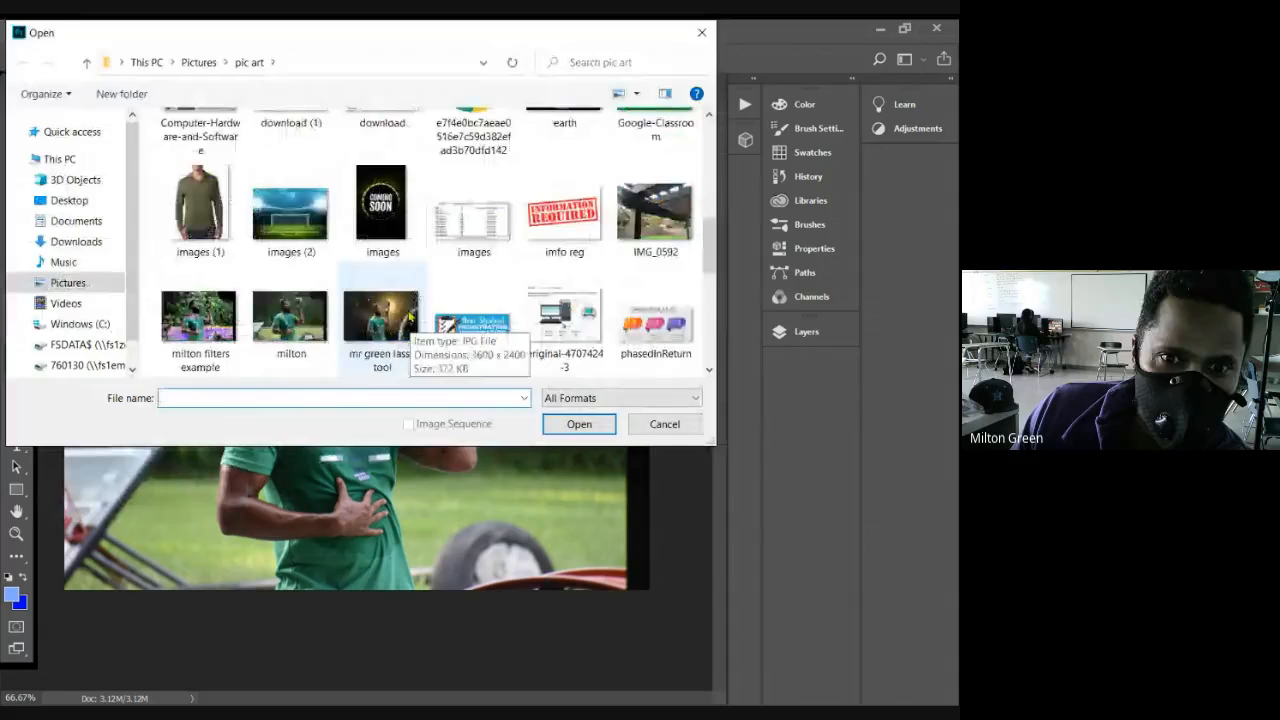
pyautogui.scroll(-3, 410, 310)
pyautogui.scroll(-1, 406, 316)
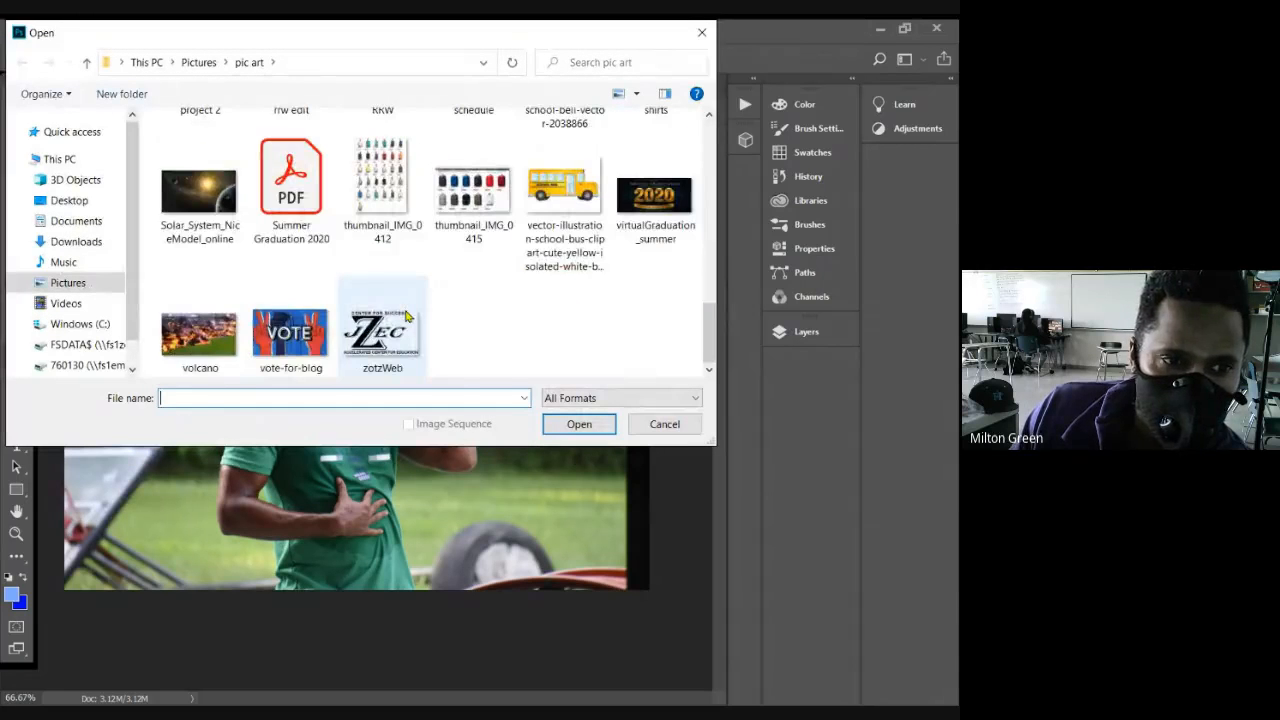
pyautogui.scroll(8, 400, 318)
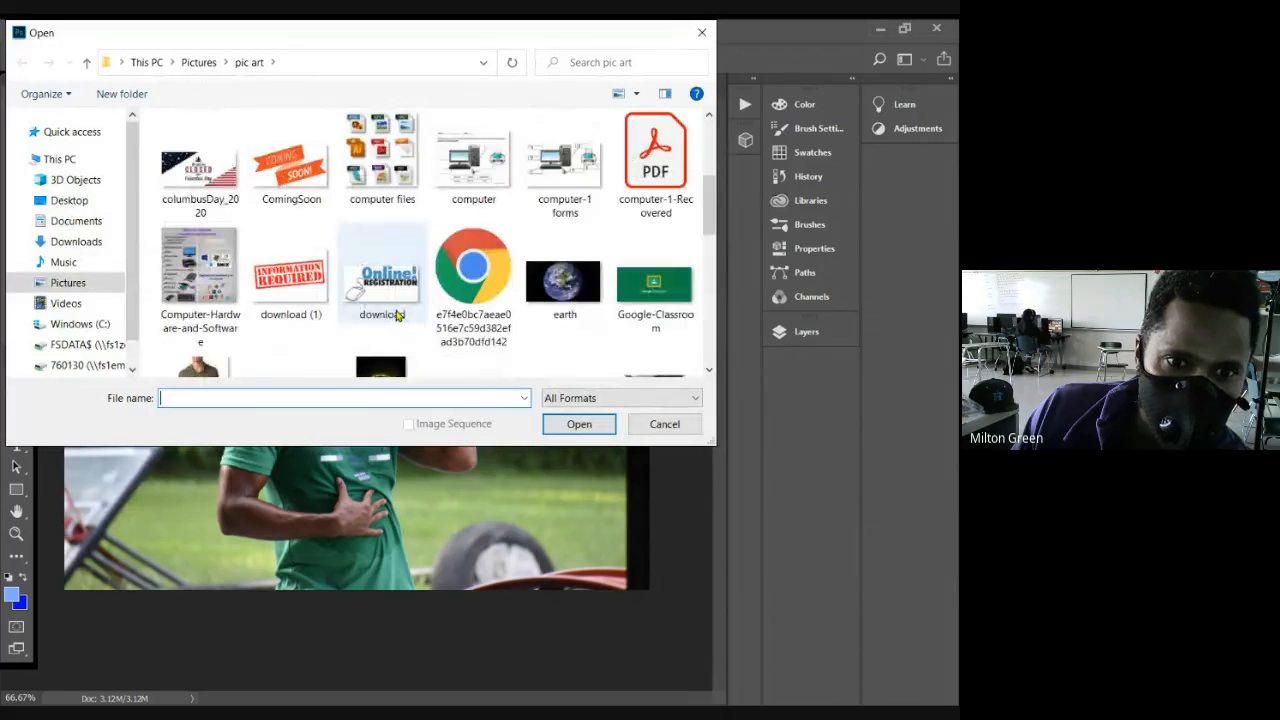
pyautogui.scroll(-3, 405, 316)
pyautogui.scroll(2, 405, 316)
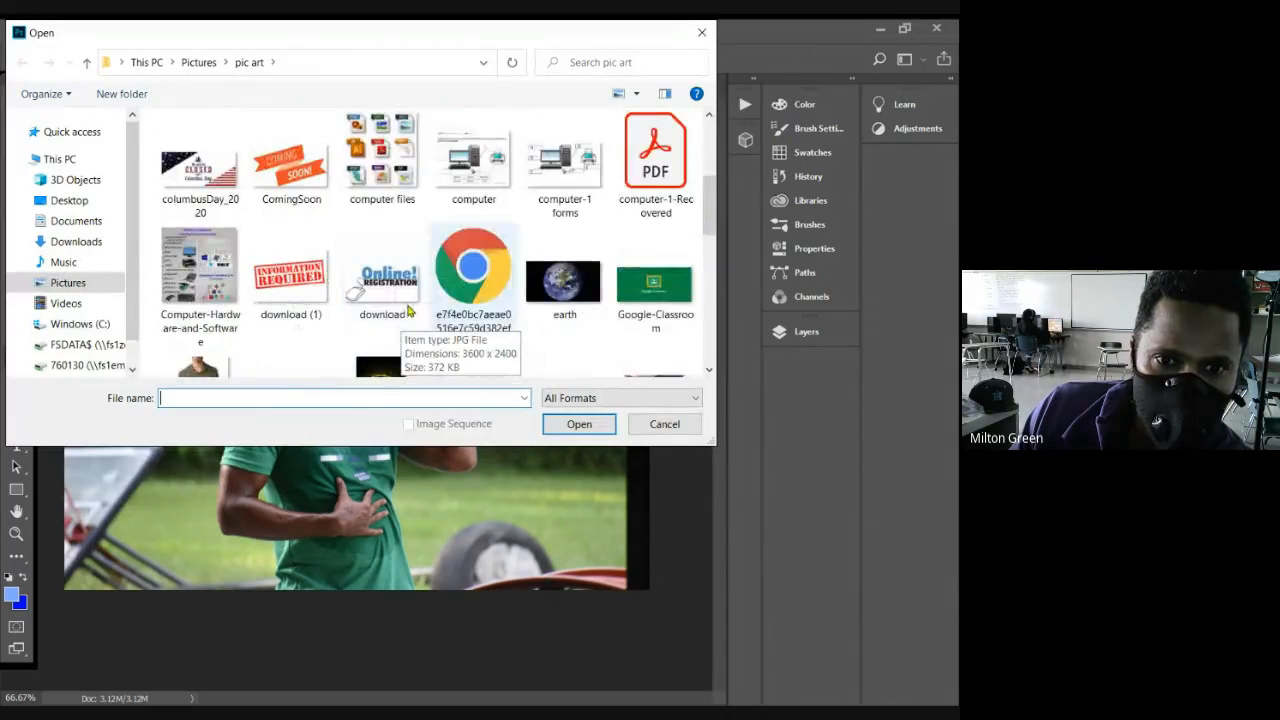
pyautogui.click(563, 282)
pyautogui.click(594, 432)
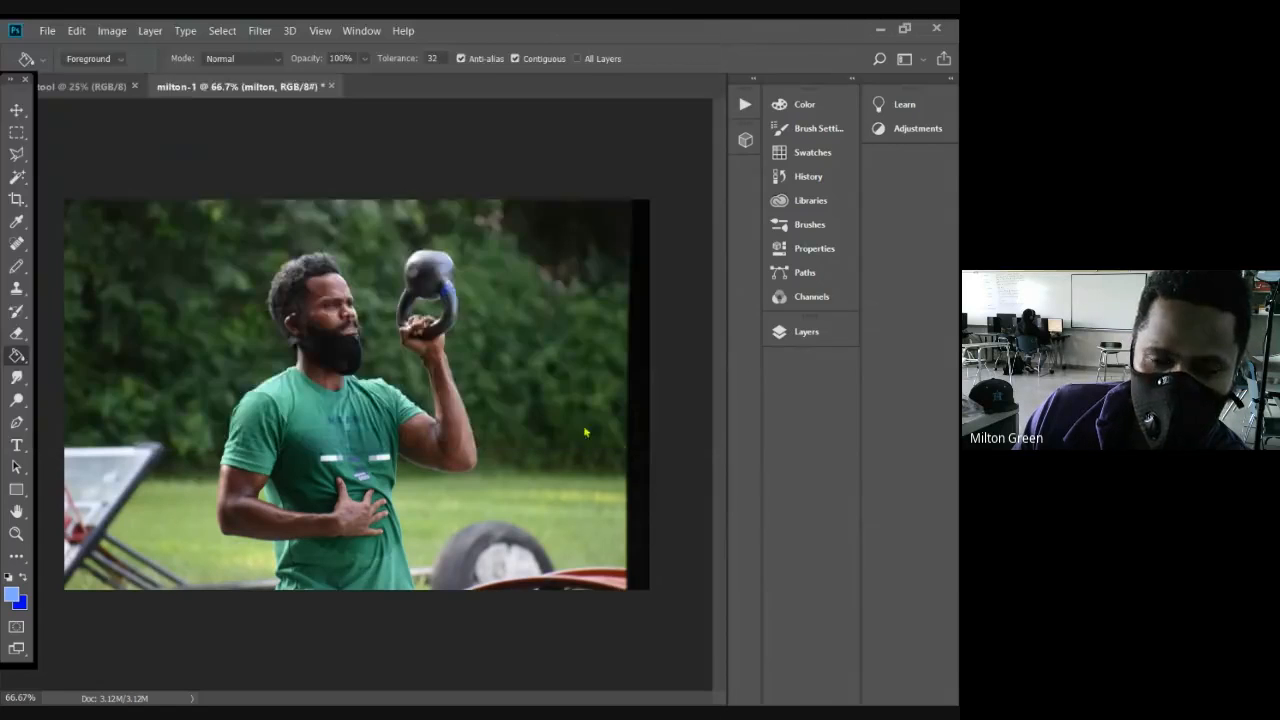
# Step: Float the kettlebell photo and the earth image in separate windows beside the blank white canvas
pyautogui.click(115, 94)
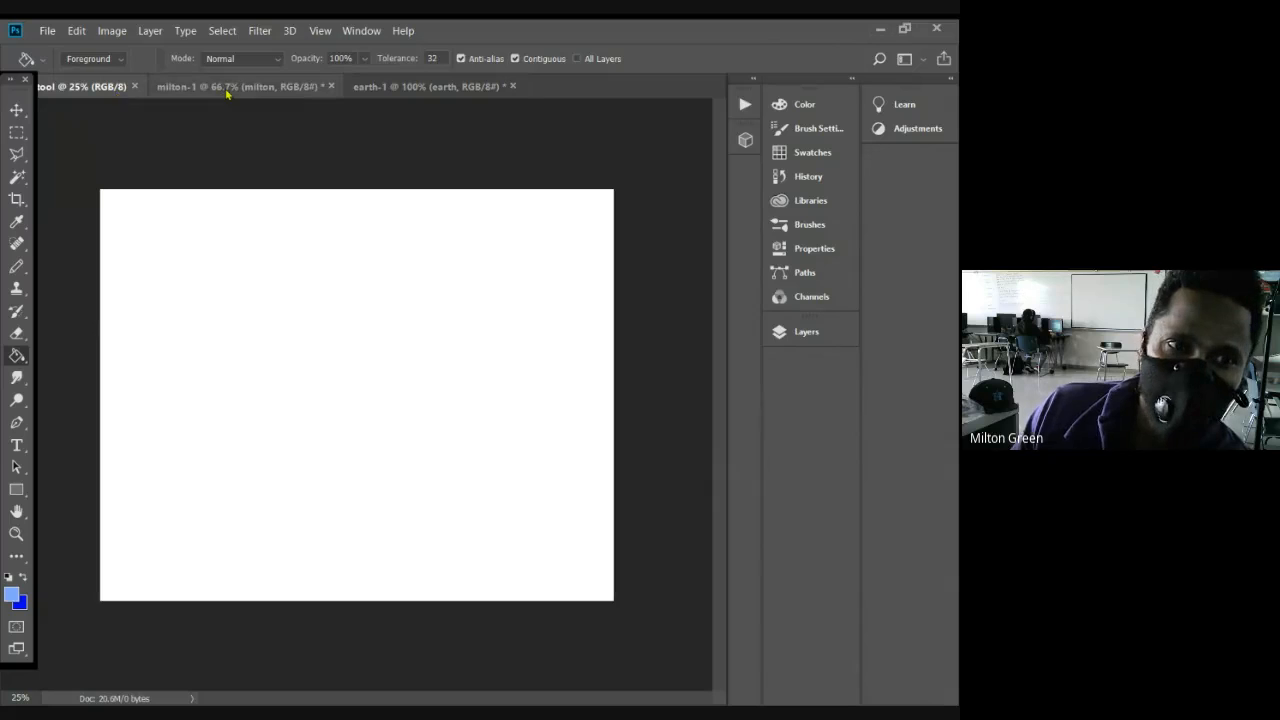
pyautogui.moveTo(227, 90); pyautogui.dragTo(463, 145)
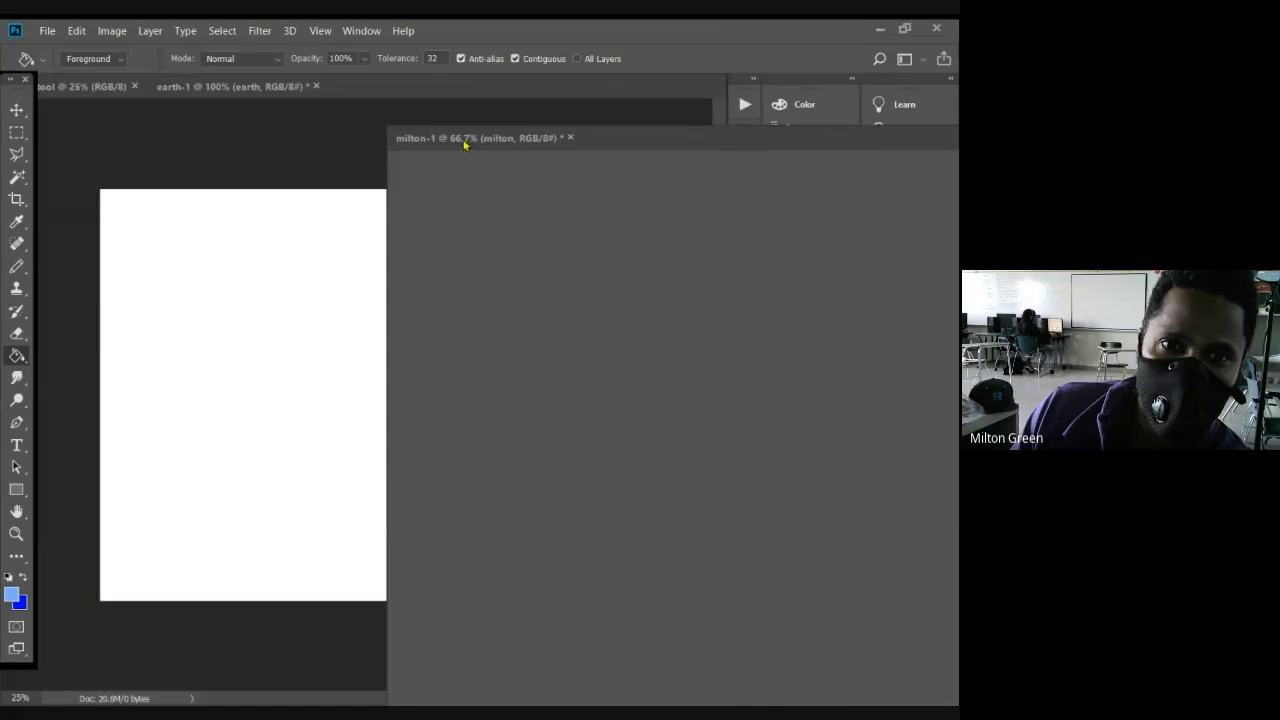
pyautogui.moveTo(240, 87)
pyautogui.mouseDown()
pyautogui.moveTo(534, 197)
pyautogui.moveTo(626, 217)
pyautogui.mouseUp()
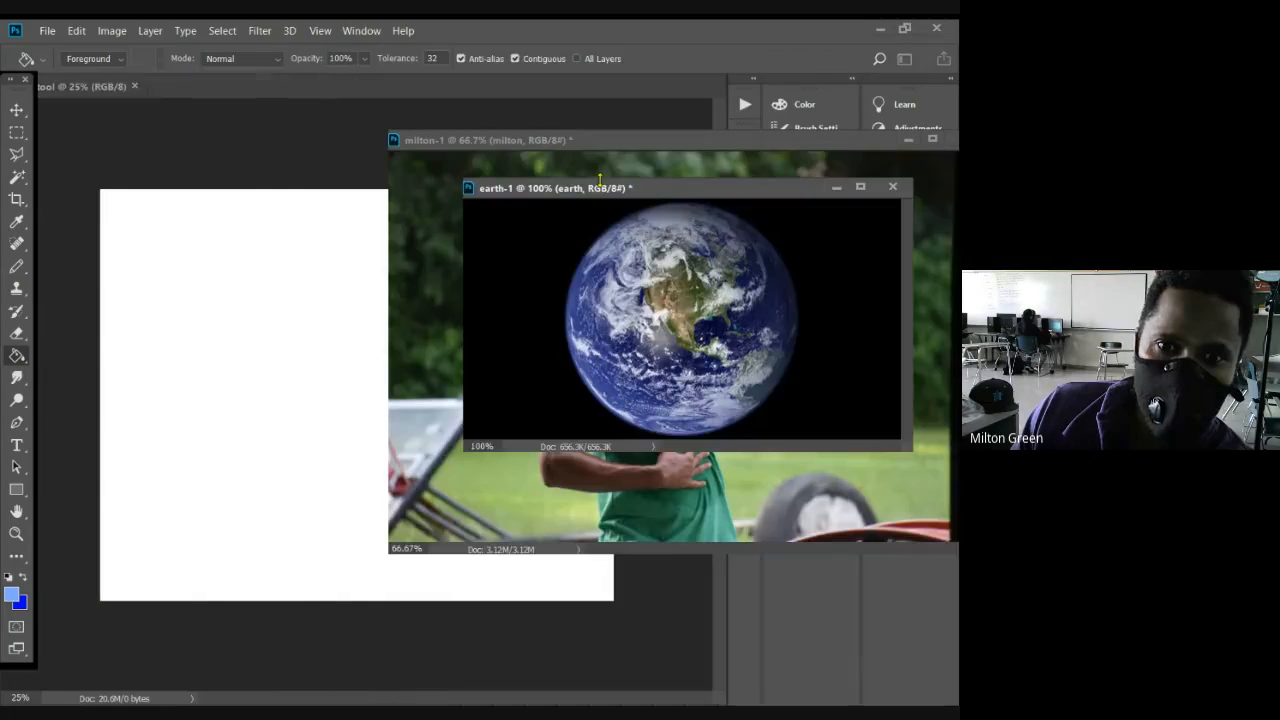
# Step: Copy the earth image onto the blank white canvas with the Move tool
pyautogui.click(14, 110)
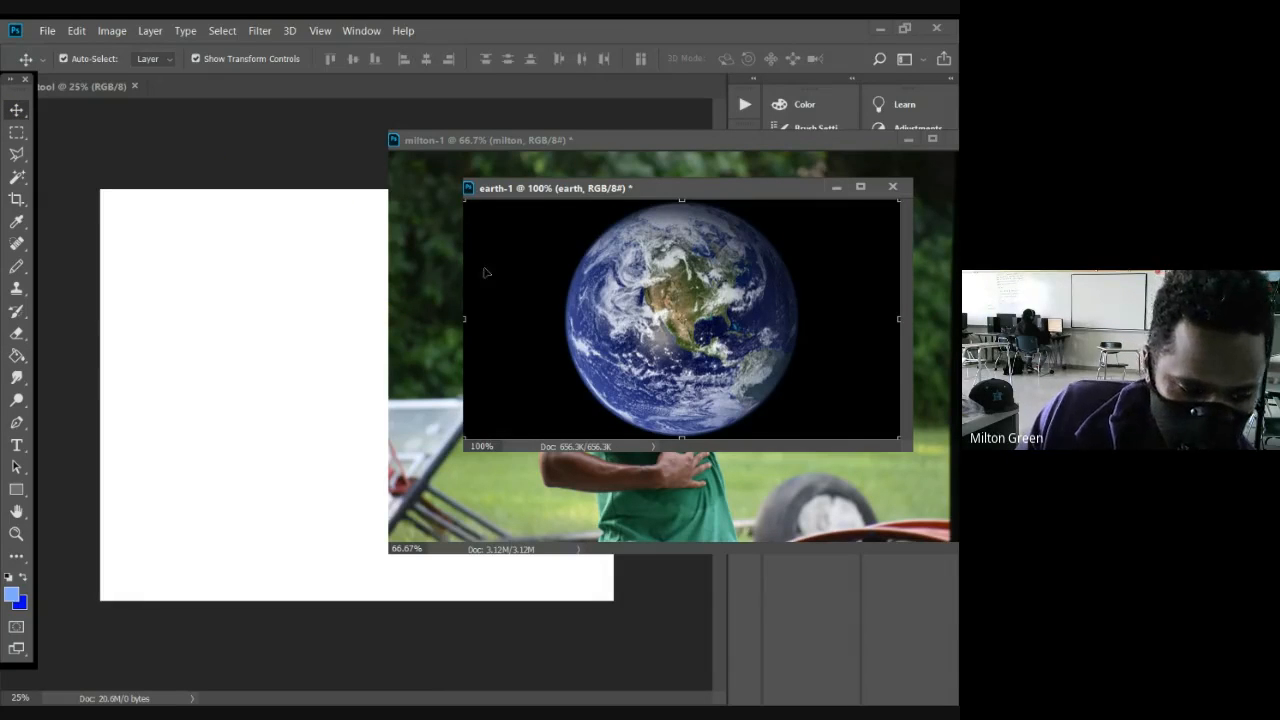
pyautogui.press('ctrl')
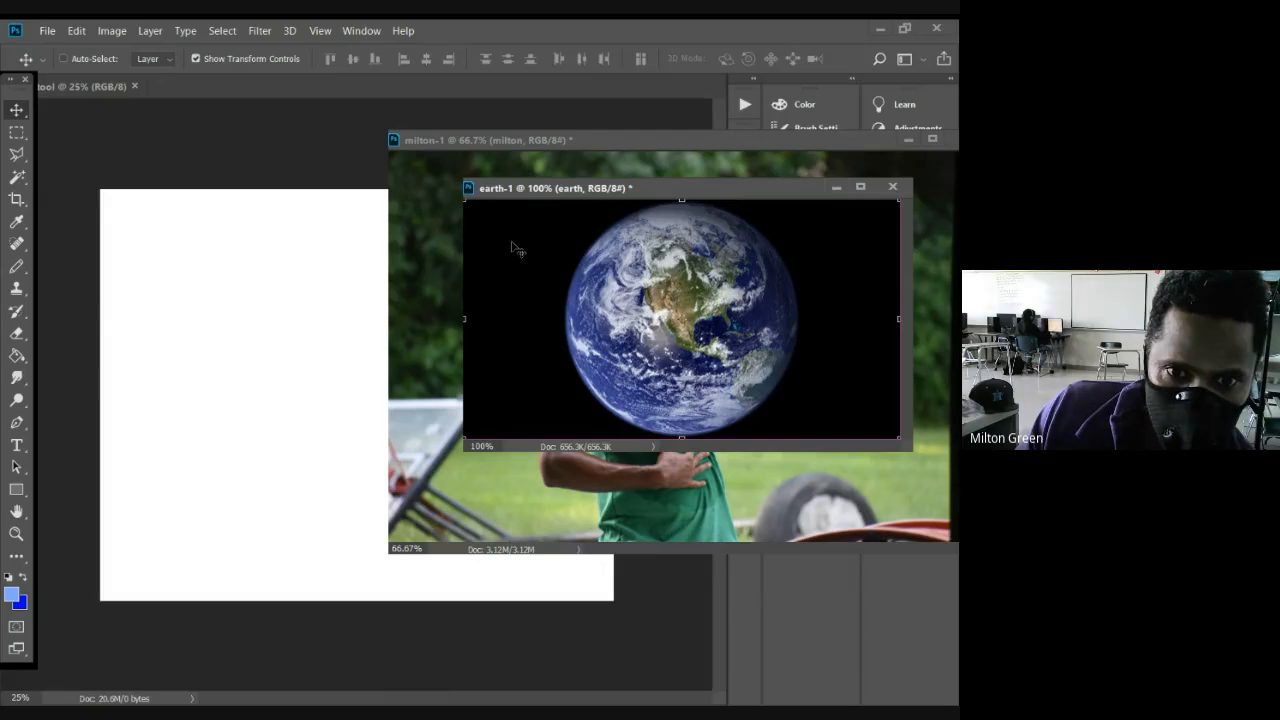
pyautogui.moveTo(514, 243); pyautogui.dragTo(272, 318)
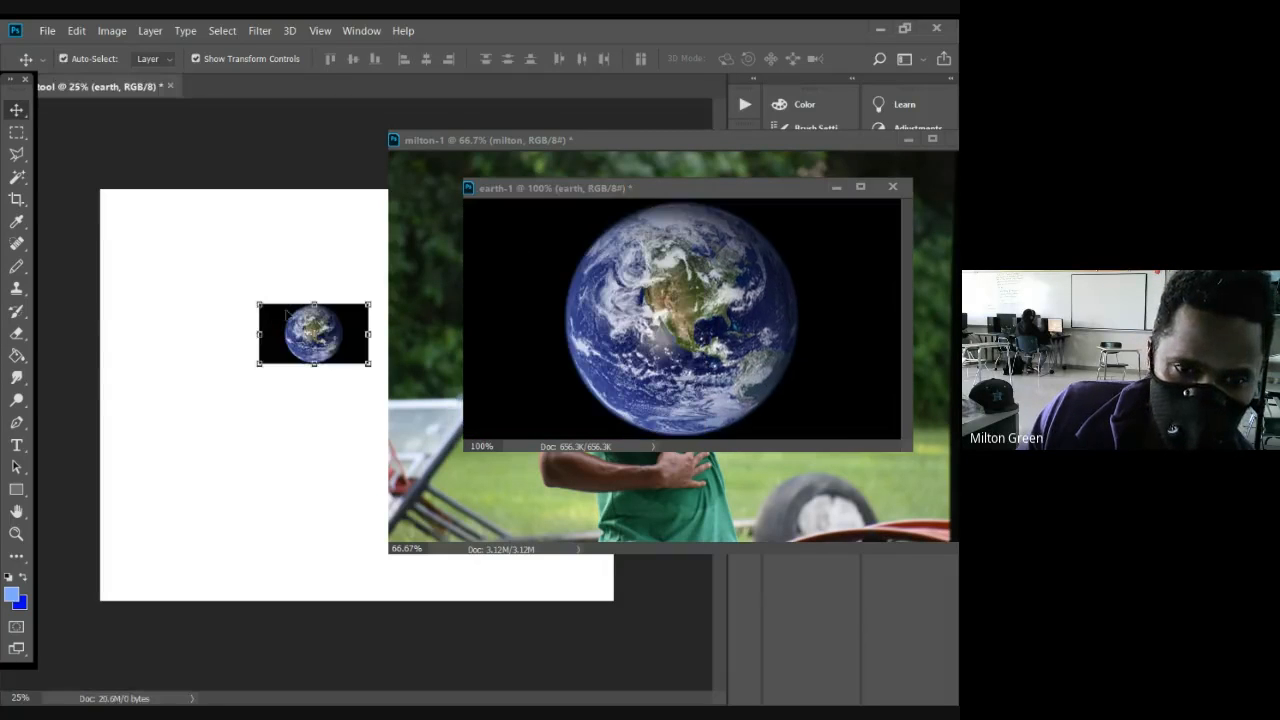
# Step: Copy the kettlebell photo onto the white canvas, positioned so it overlaps the lower part of the earth image
pyautogui.click(438, 247)
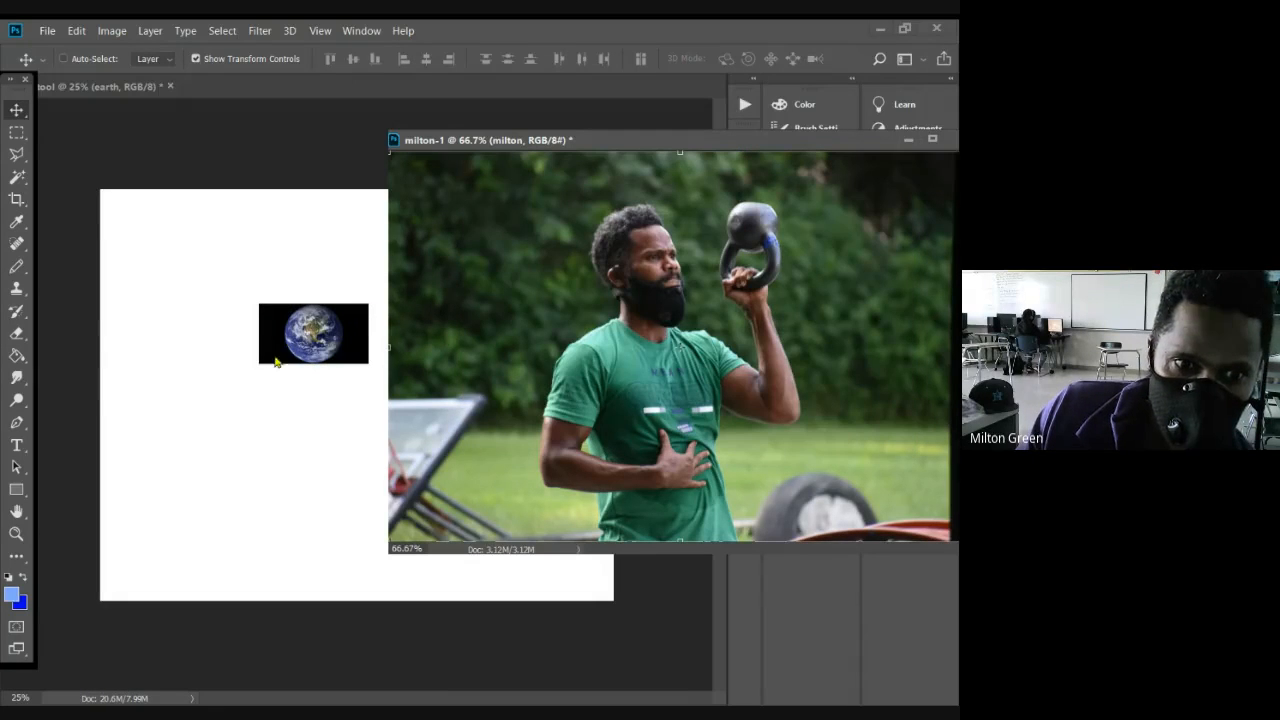
pyautogui.moveTo(469, 280); pyautogui.dragTo(236, 322)
pyautogui.moveTo(329, 340); pyautogui.dragTo(290, 325)
pyautogui.moveTo(293, 272); pyautogui.dragTo(304, 350)
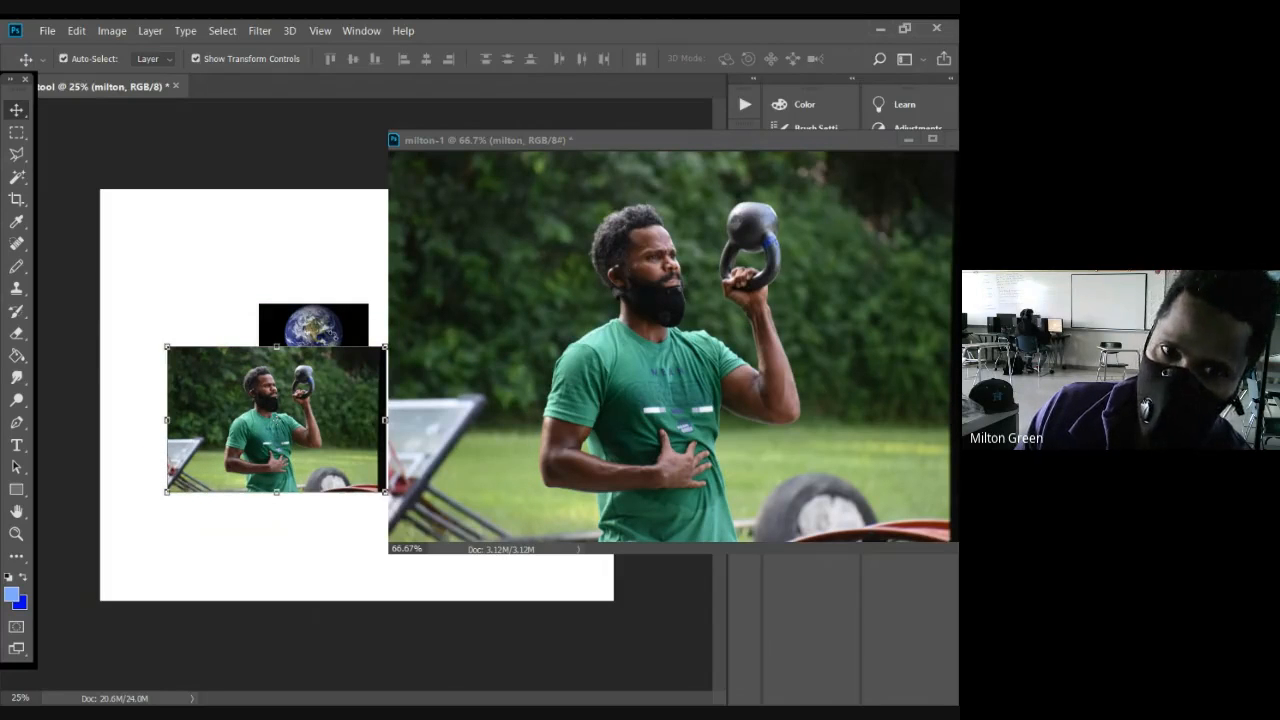
pyautogui.hotkey('ctrl', 't')
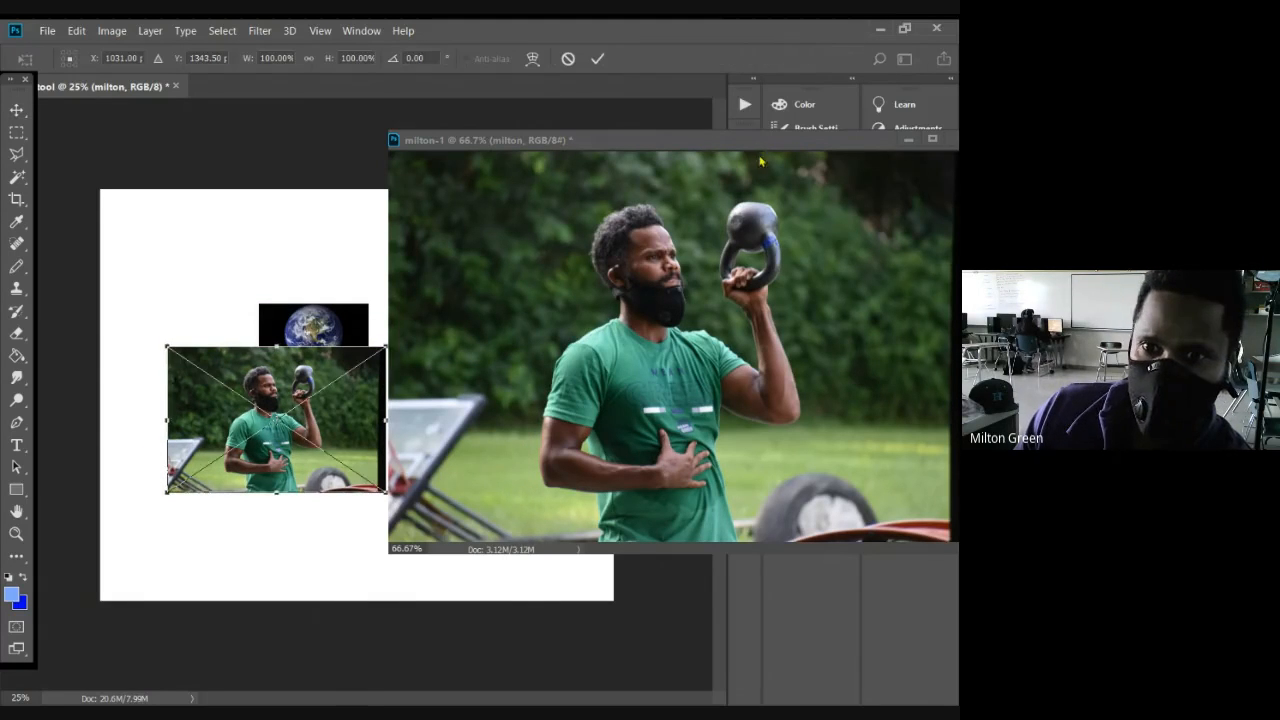
# Step: Dock the floating kettlebell and earth documents back as tabs and return to the white canvas document
pyautogui.moveTo(705, 148); pyautogui.dragTo(443, 100)
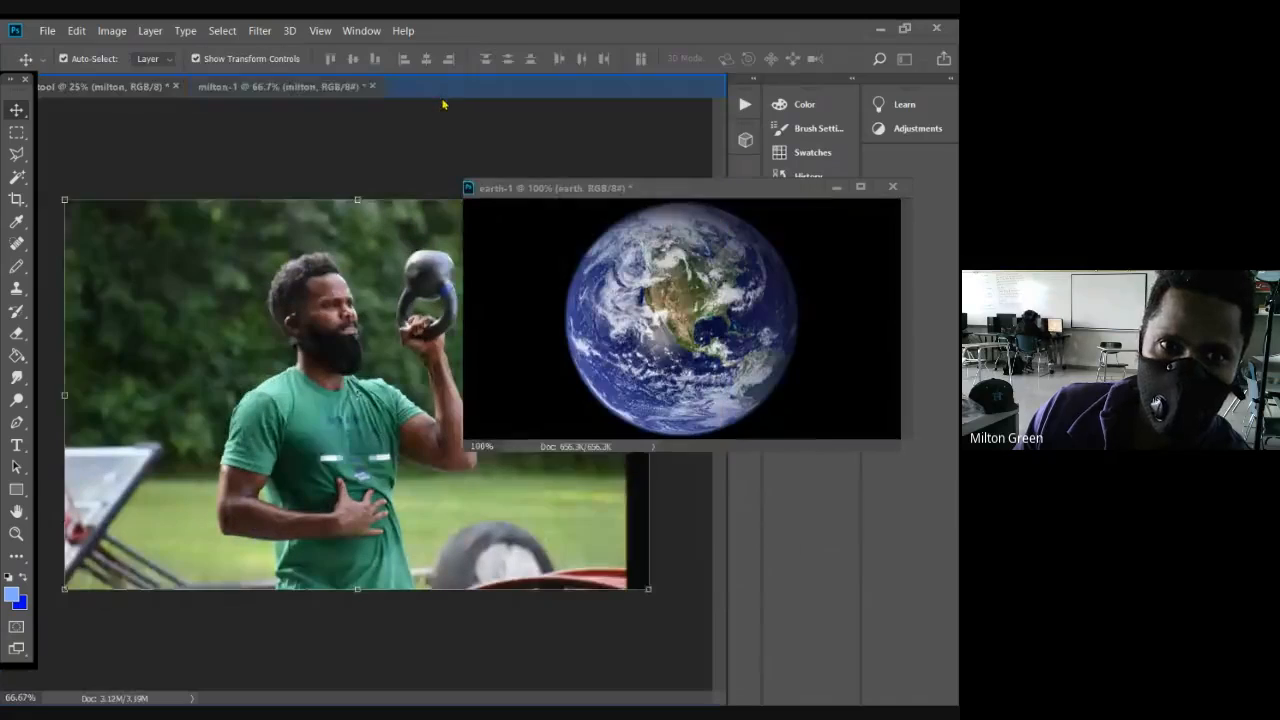
pyautogui.moveTo(545, 189); pyautogui.dragTo(440, 92)
pyautogui.click(129, 87)
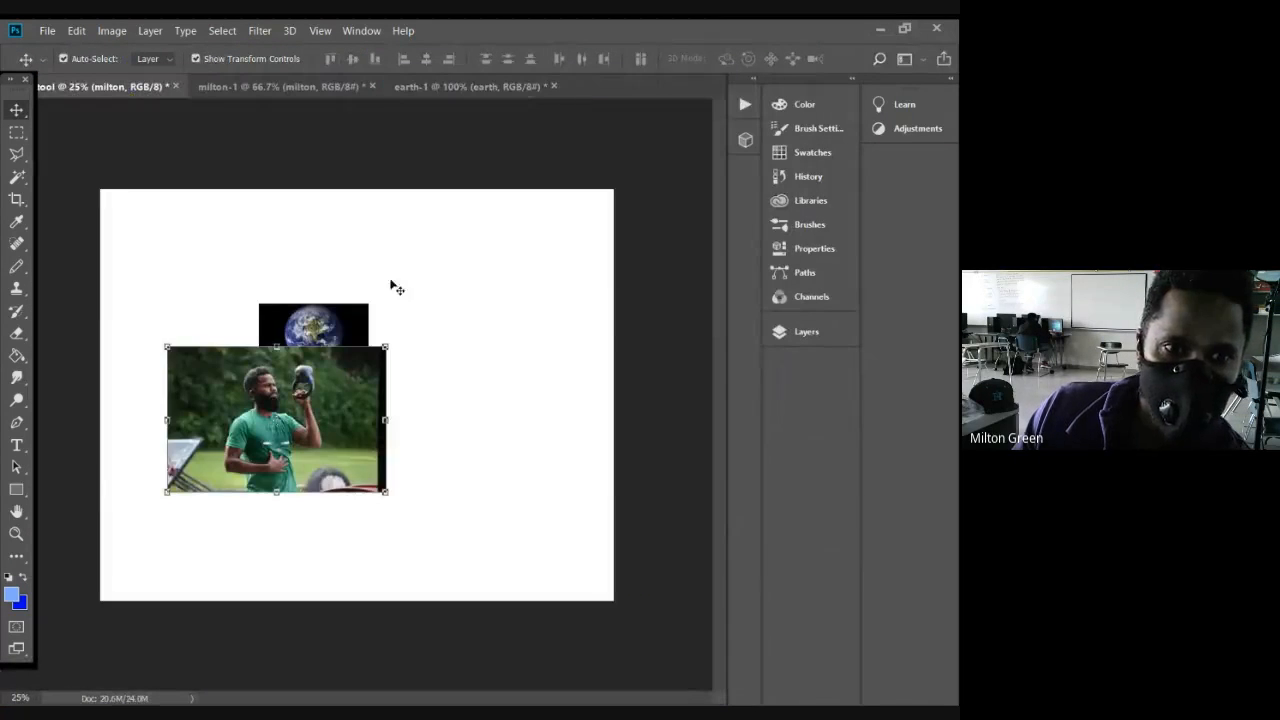
pyautogui.hotkey('ctrl', 't')
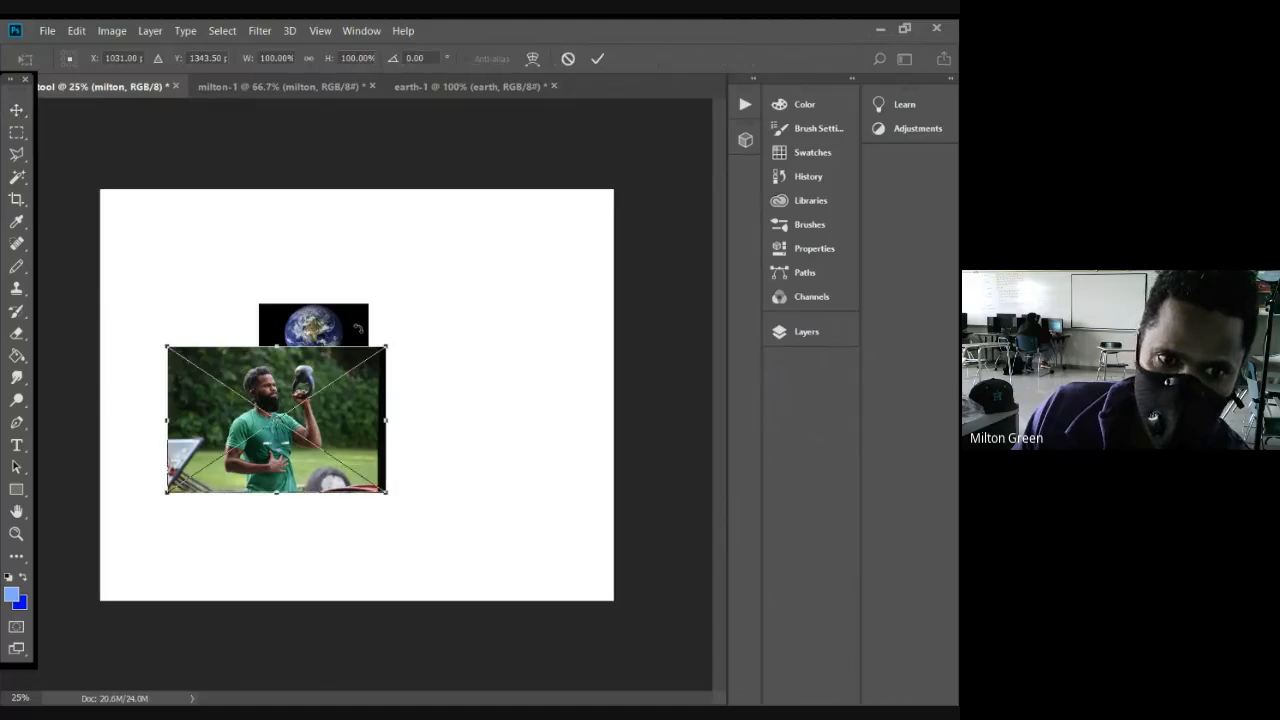
pyautogui.click(16, 110)
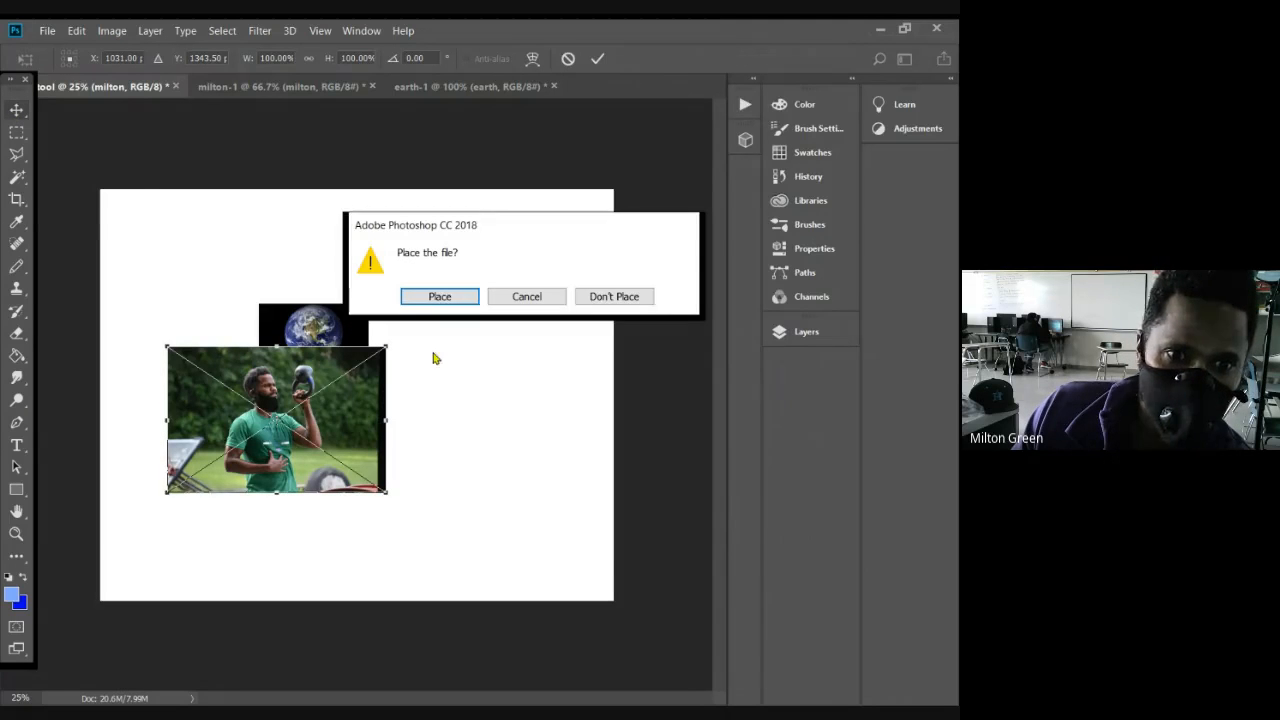
pyautogui.click(437, 301)
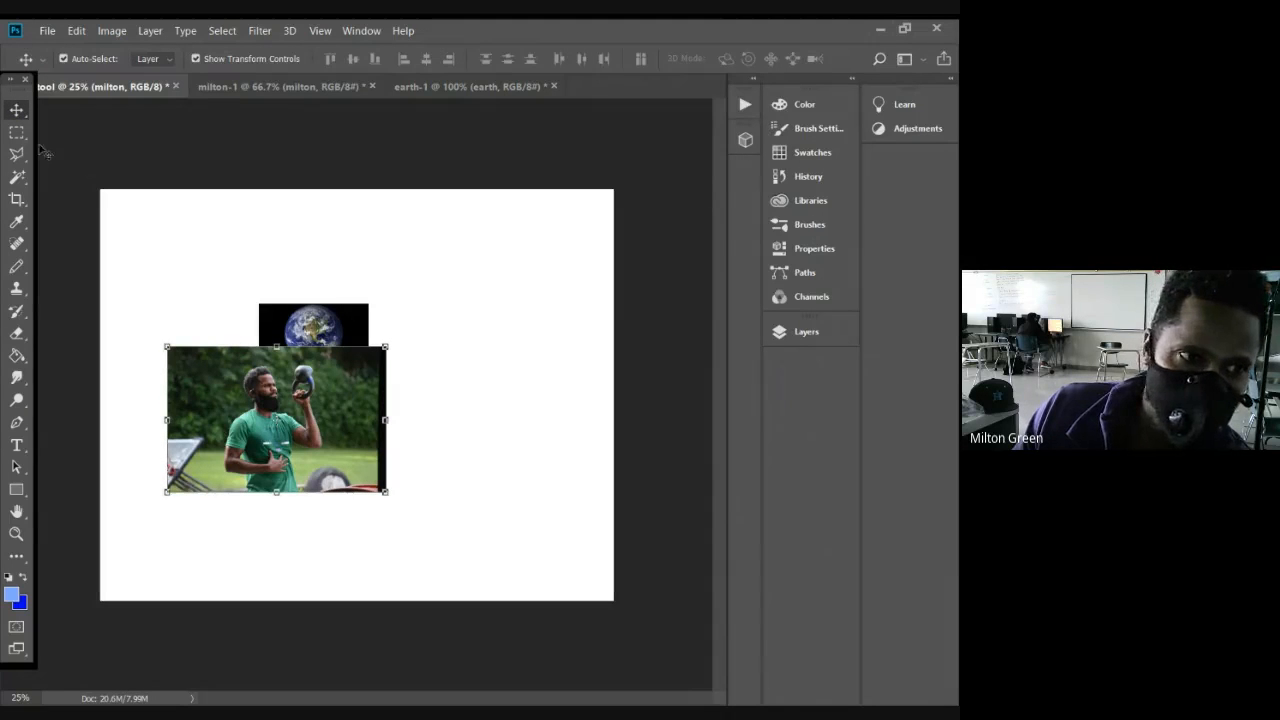
# Step: Show the layer list of the white canvas document and commit the kettlebell photo's Free Transform
pyautogui.hotkey('ctrl', 't')
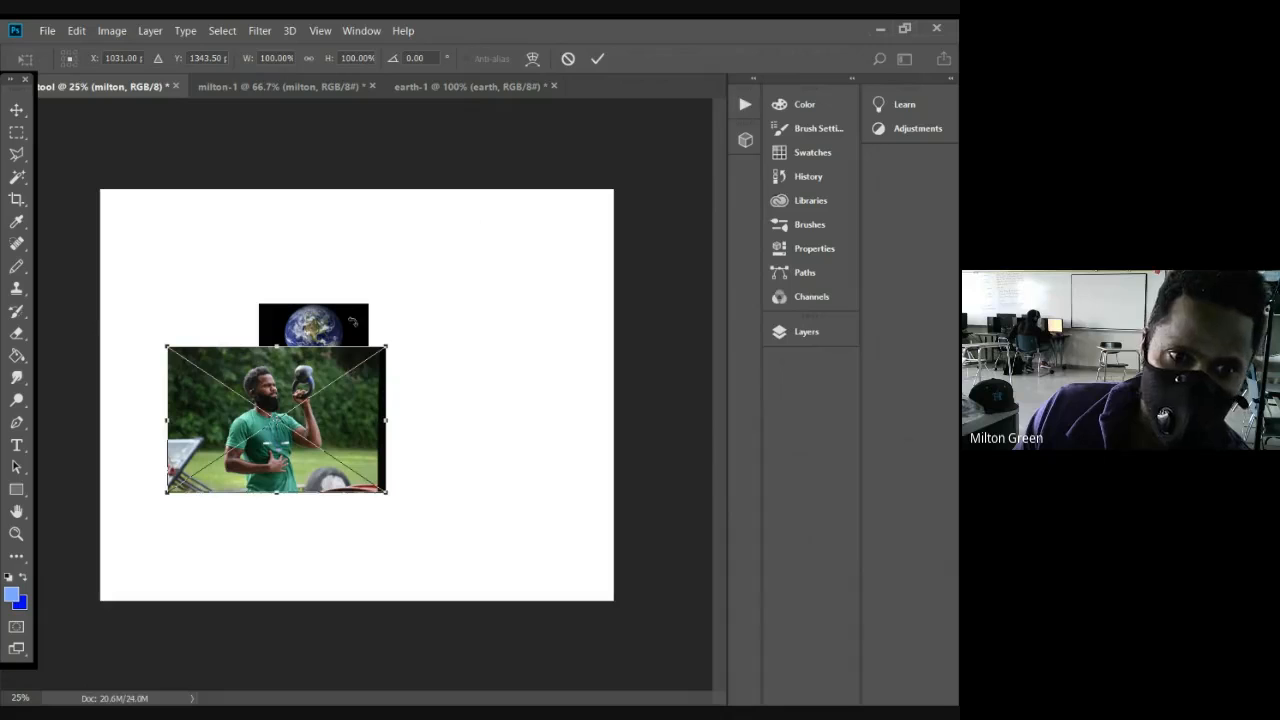
pyautogui.click(804, 332)
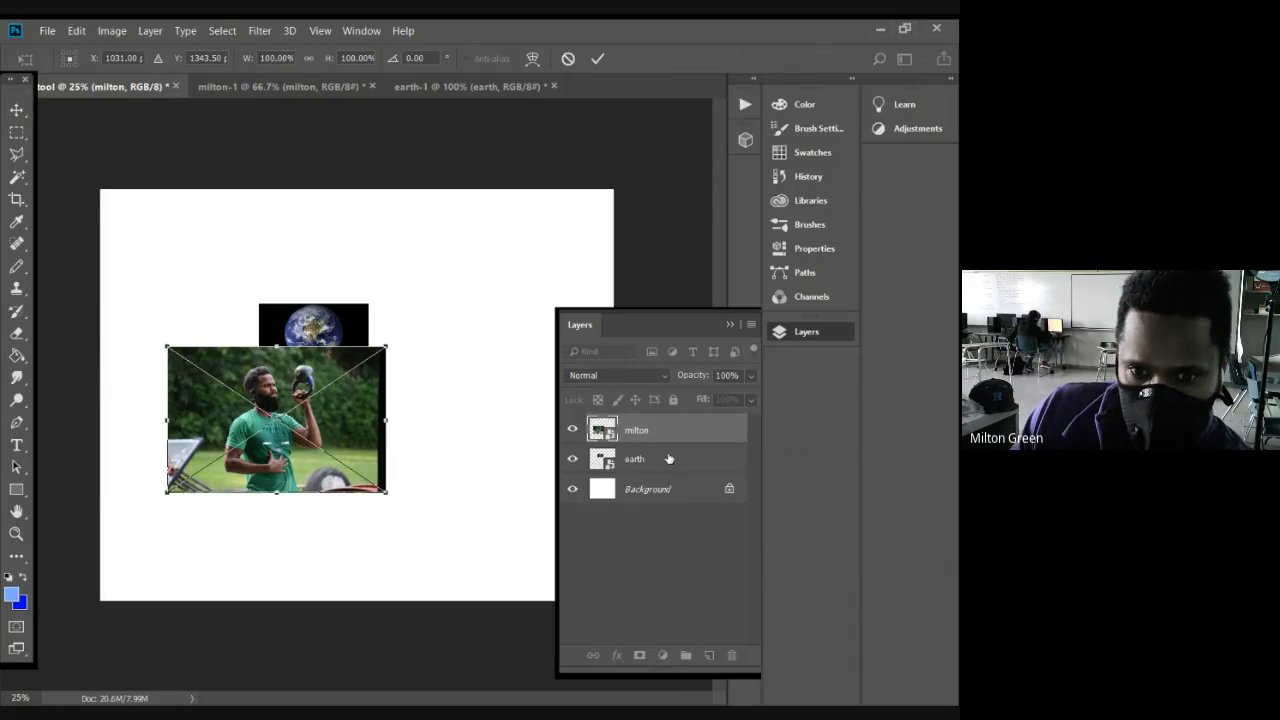
pyautogui.click(16, 110)
pyautogui.click(455, 297)
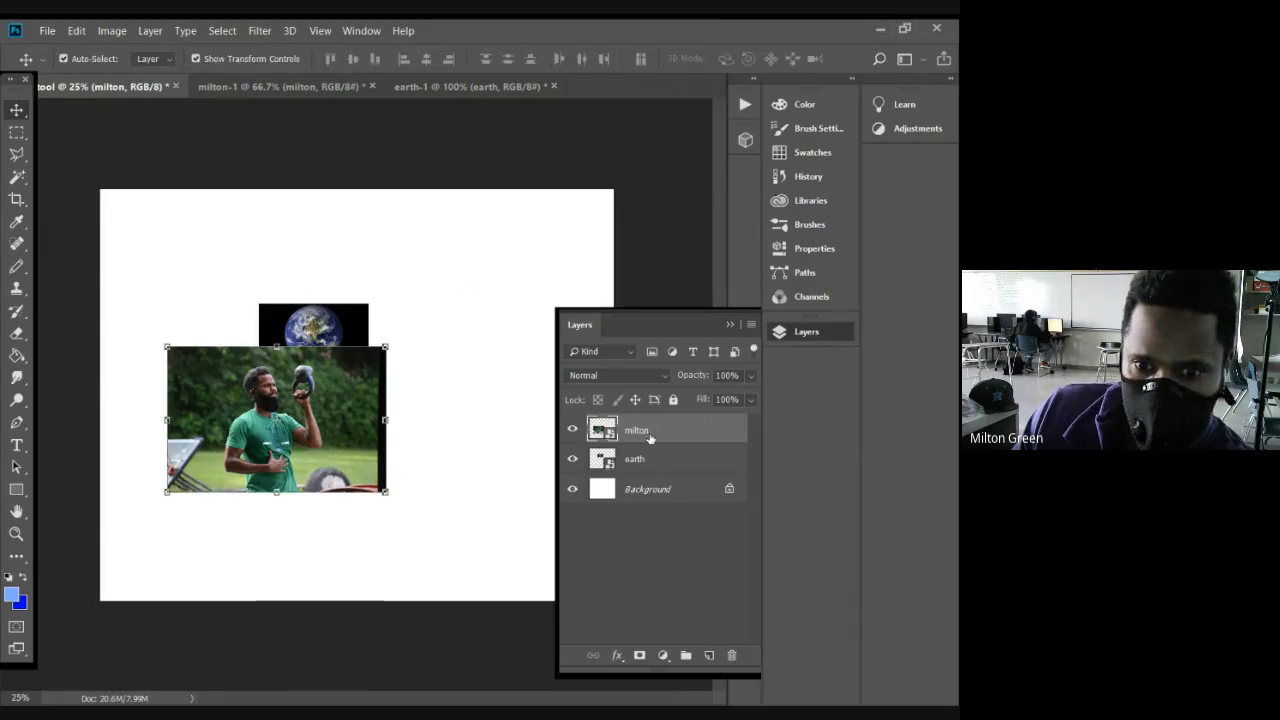
# Step: Enlarge the earth layer and position it across most of the white canvas, then commit the transform by placing the file
pyautogui.click(647, 457)
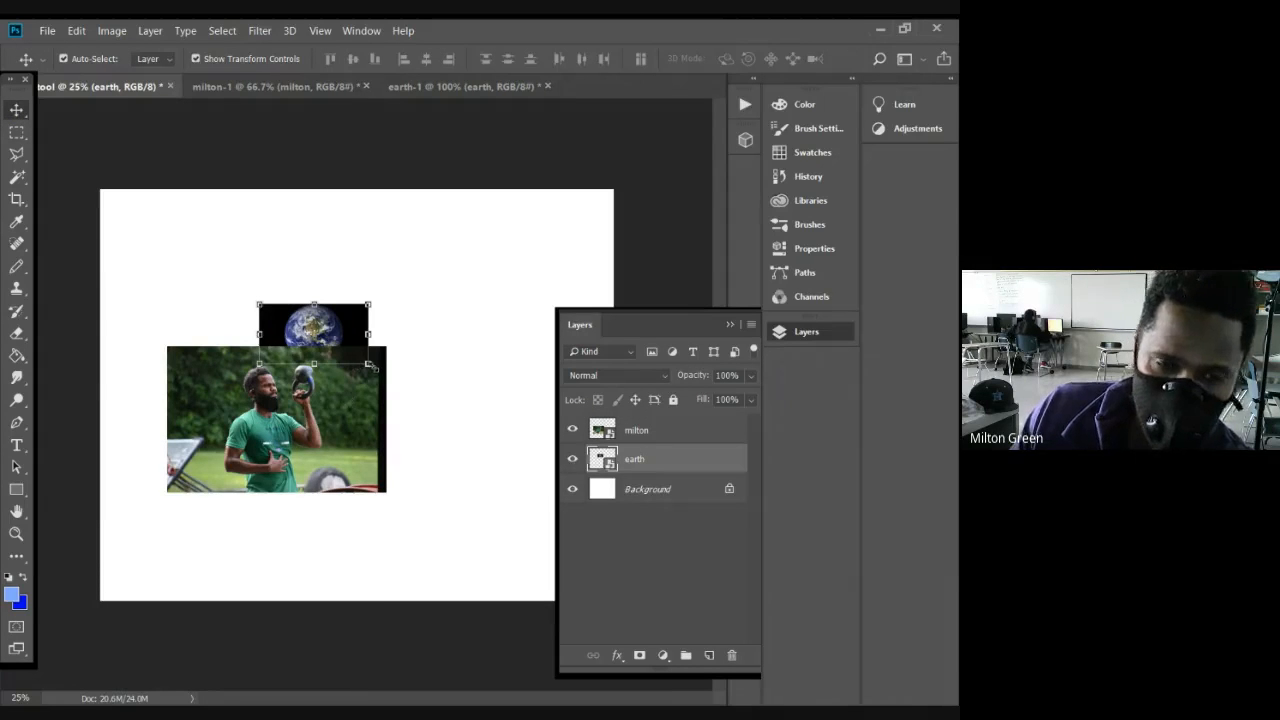
pyautogui.moveTo(371, 366); pyautogui.dragTo(586, 583)
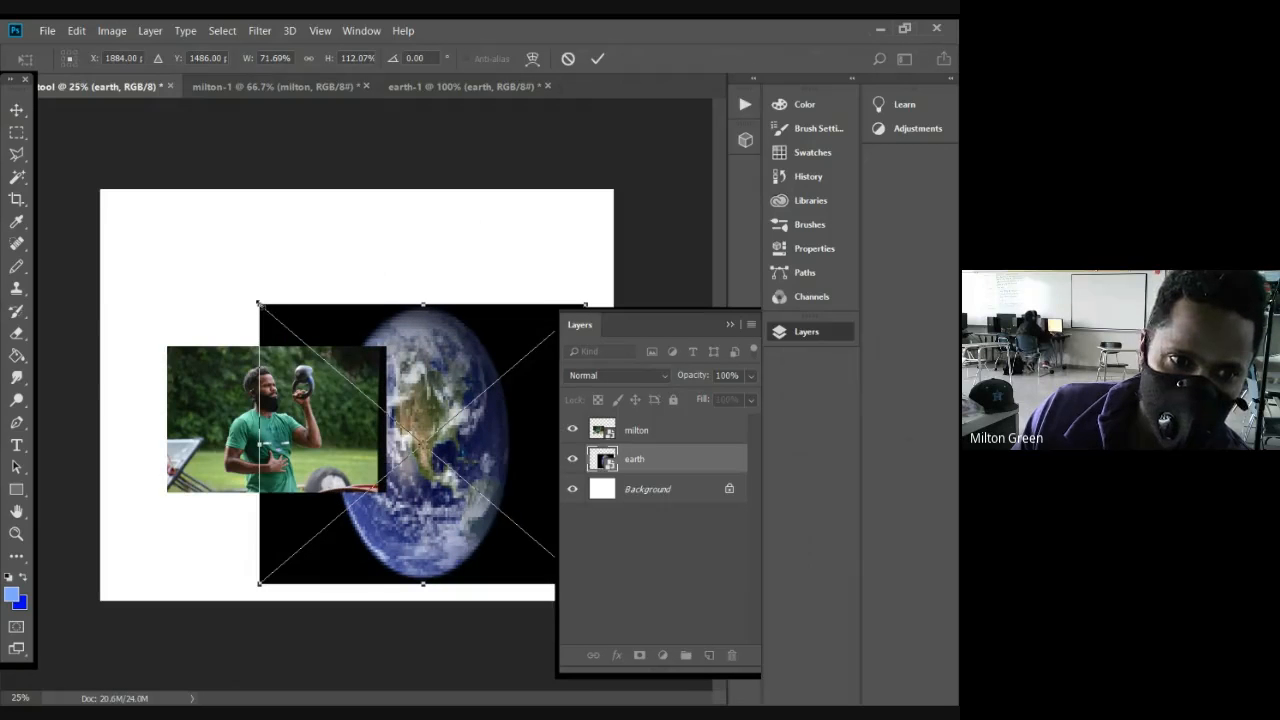
pyautogui.moveTo(259, 304); pyautogui.dragTo(167, 240)
pyautogui.moveTo(367, 297); pyautogui.dragTo(333, 255)
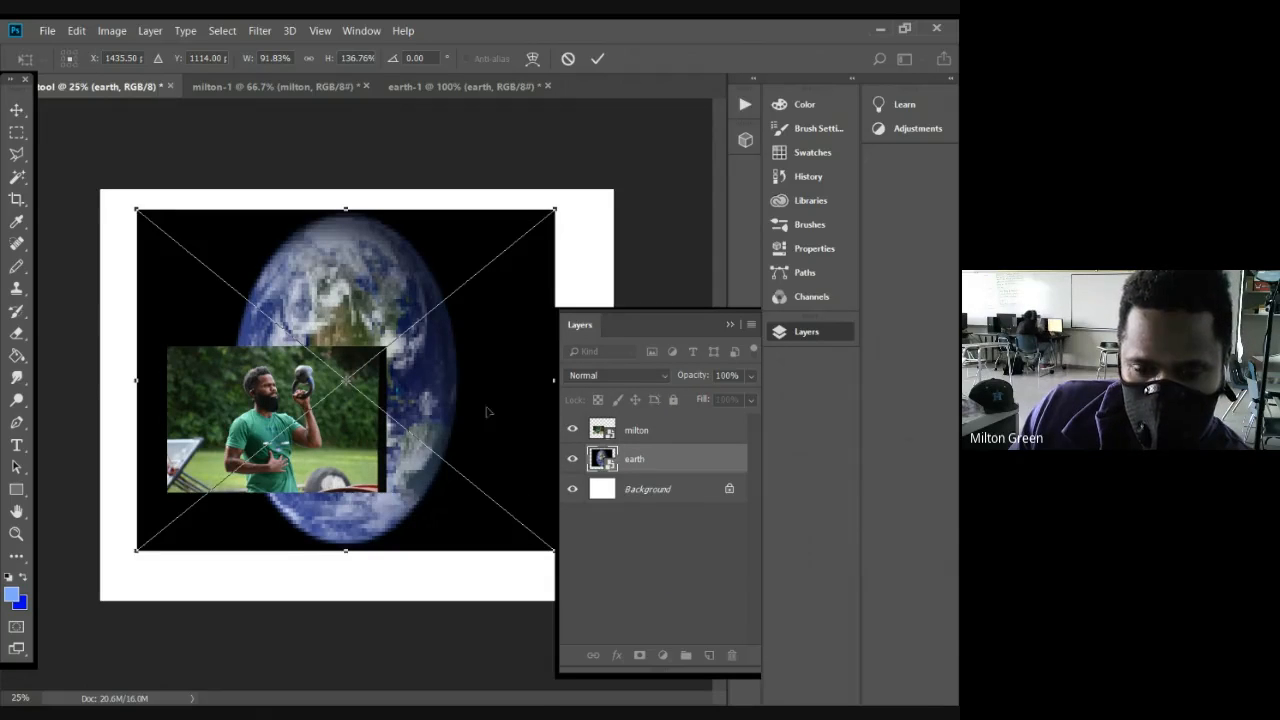
pyautogui.click(15, 118)
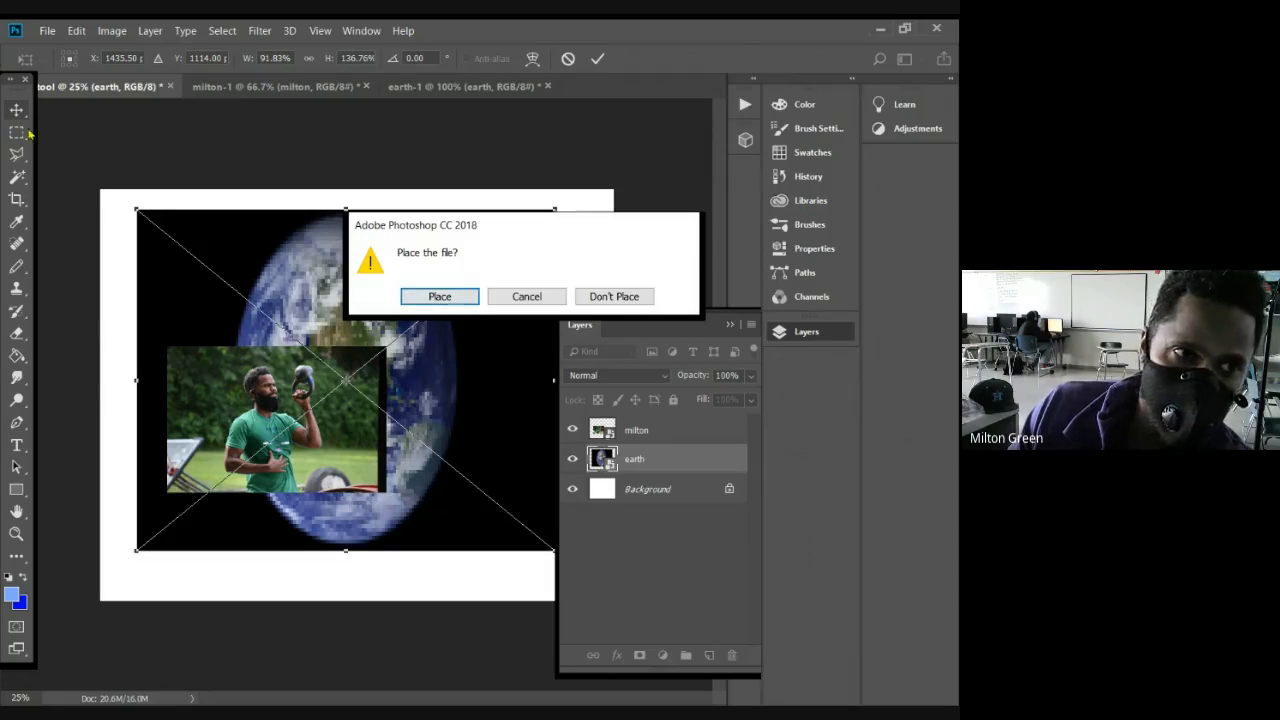
pyautogui.click(435, 296)
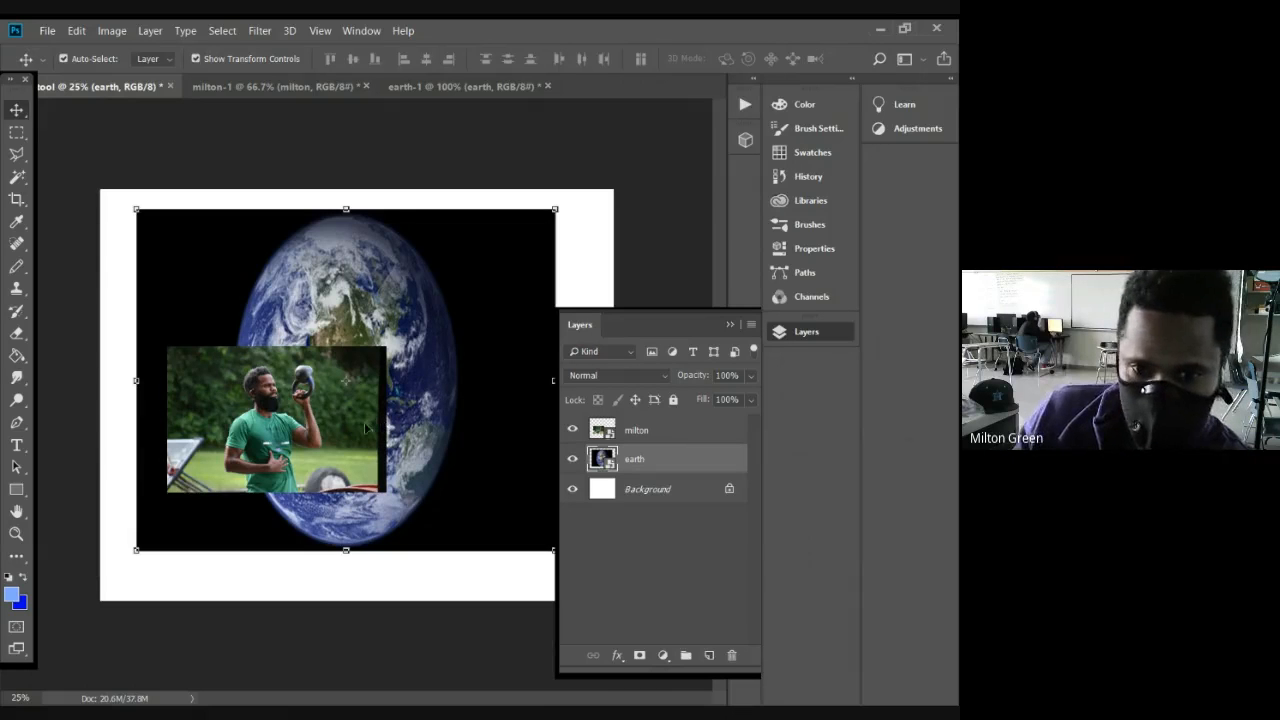
# Step: Move the kettlebell photo so it is centred beneath the earth, with its lower edge aligned to the earth image's lower edge
pyautogui.click(675, 437)
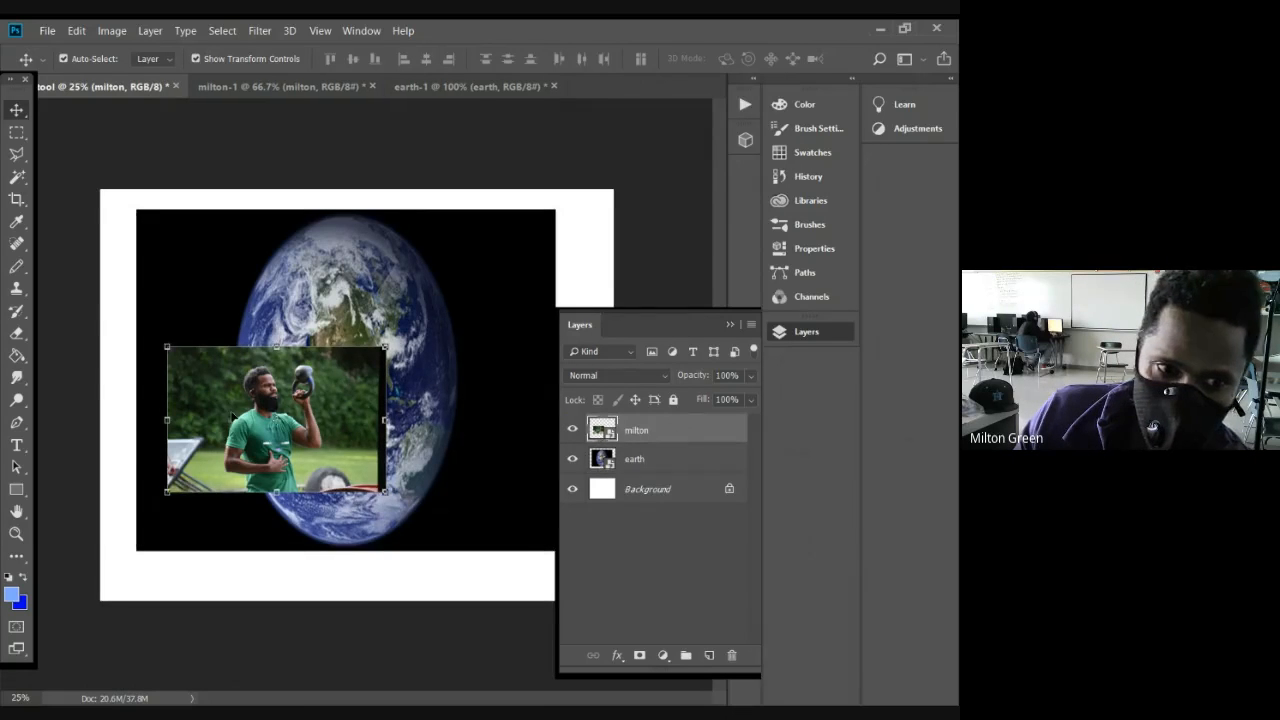
pyautogui.moveTo(236, 417); pyautogui.dragTo(298, 410)
pyautogui.moveTo(307, 476); pyautogui.dragTo(309, 476)
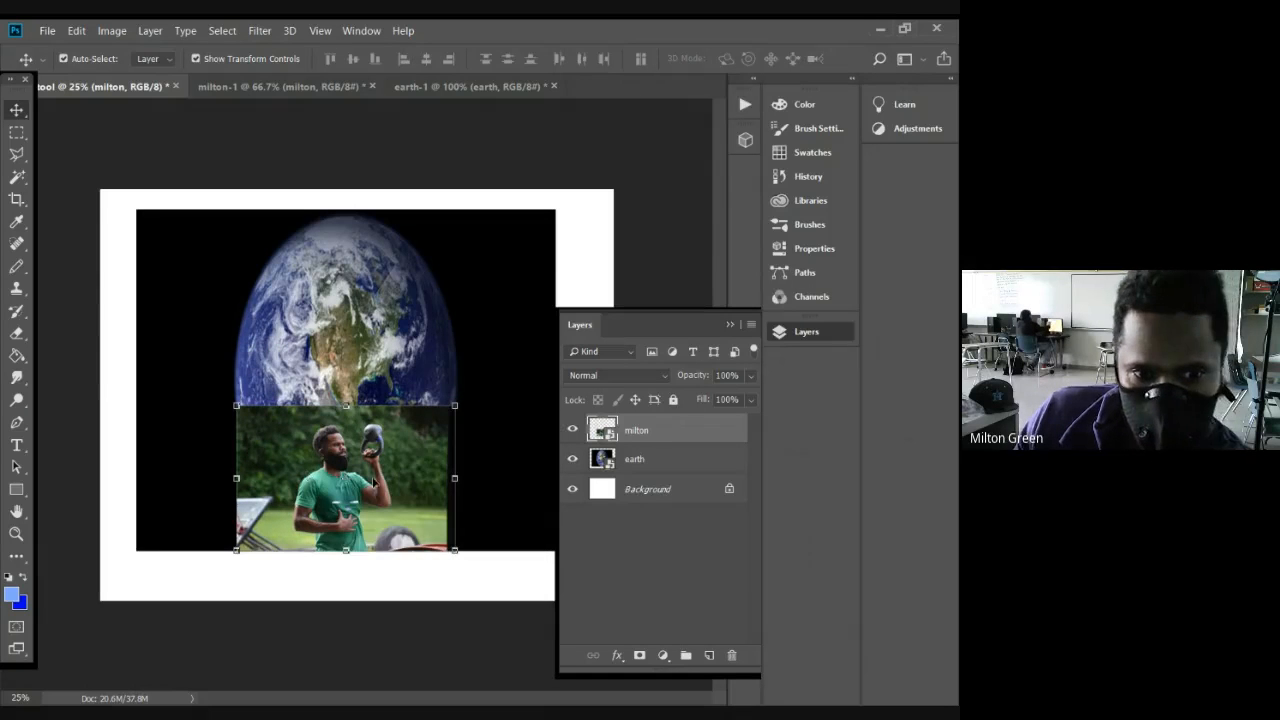
# Step: Magnify the kettlebell photo to 50%, dock the Layers panel clear of the image, collapse it and show the layer list again
pyautogui.click(16, 533)
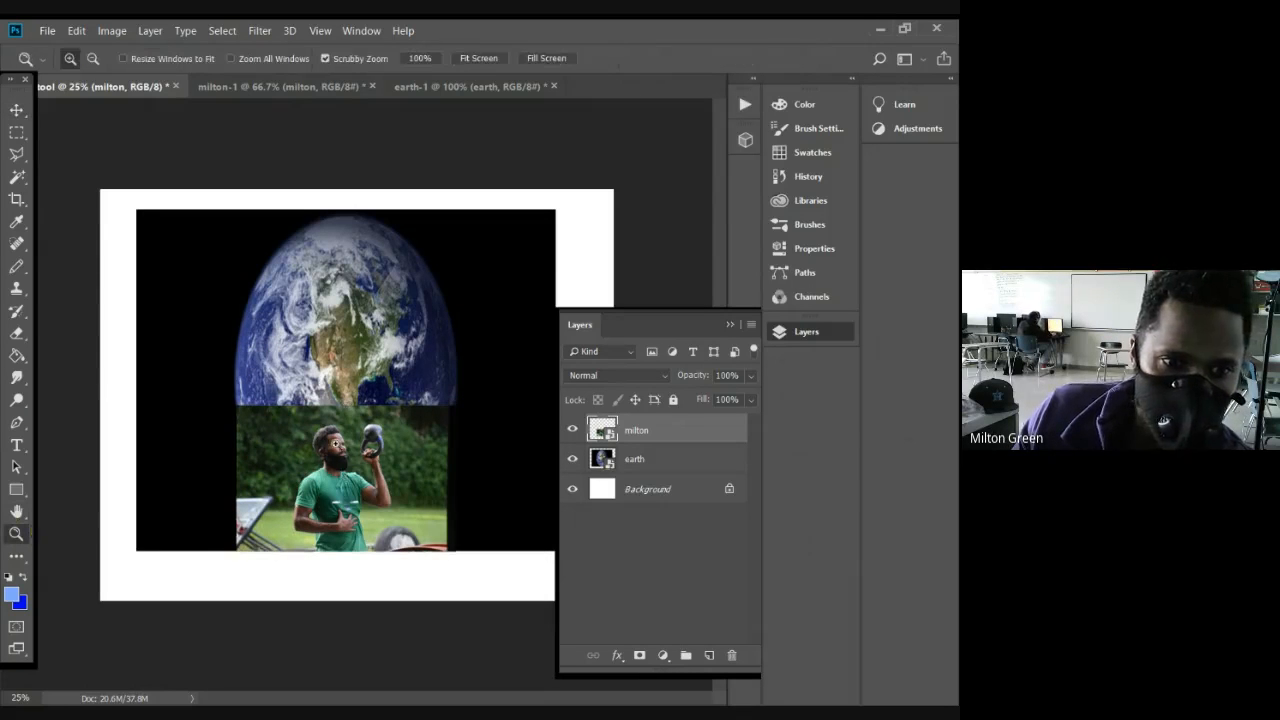
pyautogui.click(335, 445)
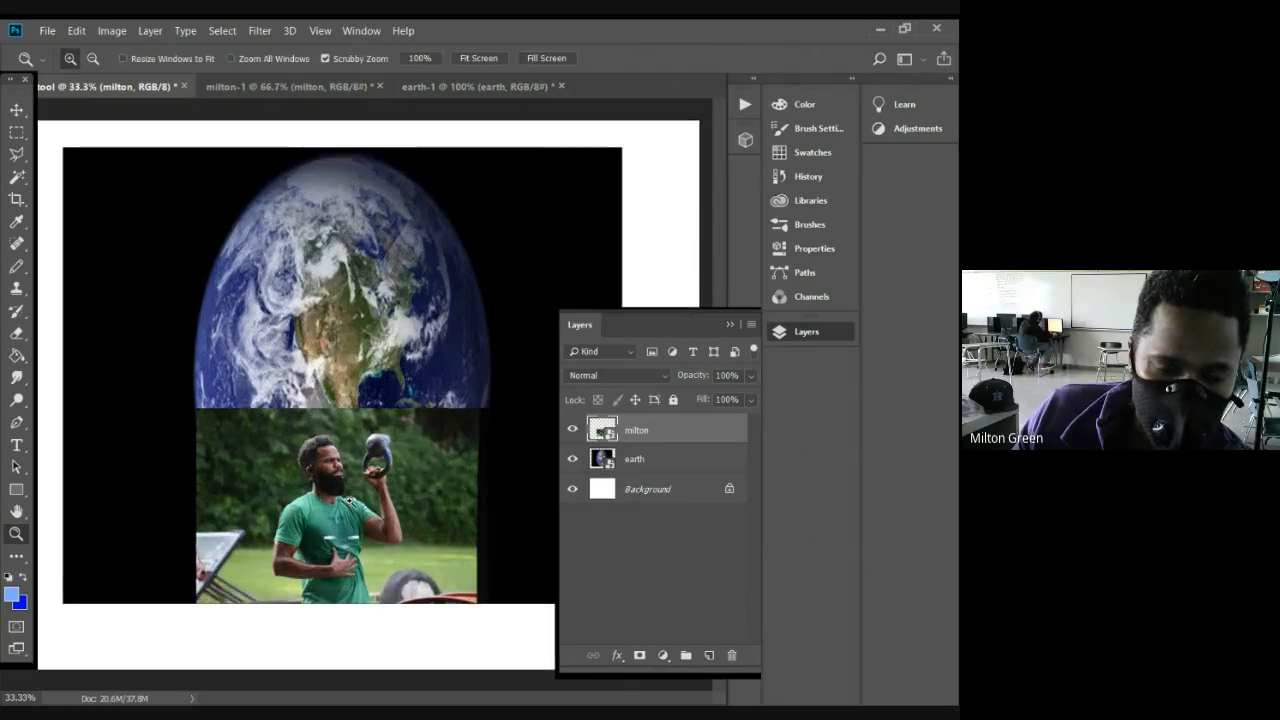
pyautogui.click(335, 609)
pyautogui.moveTo(646, 329); pyautogui.dragTo(793, 352)
pyautogui.moveTo(671, 331); pyautogui.dragTo(852, 336)
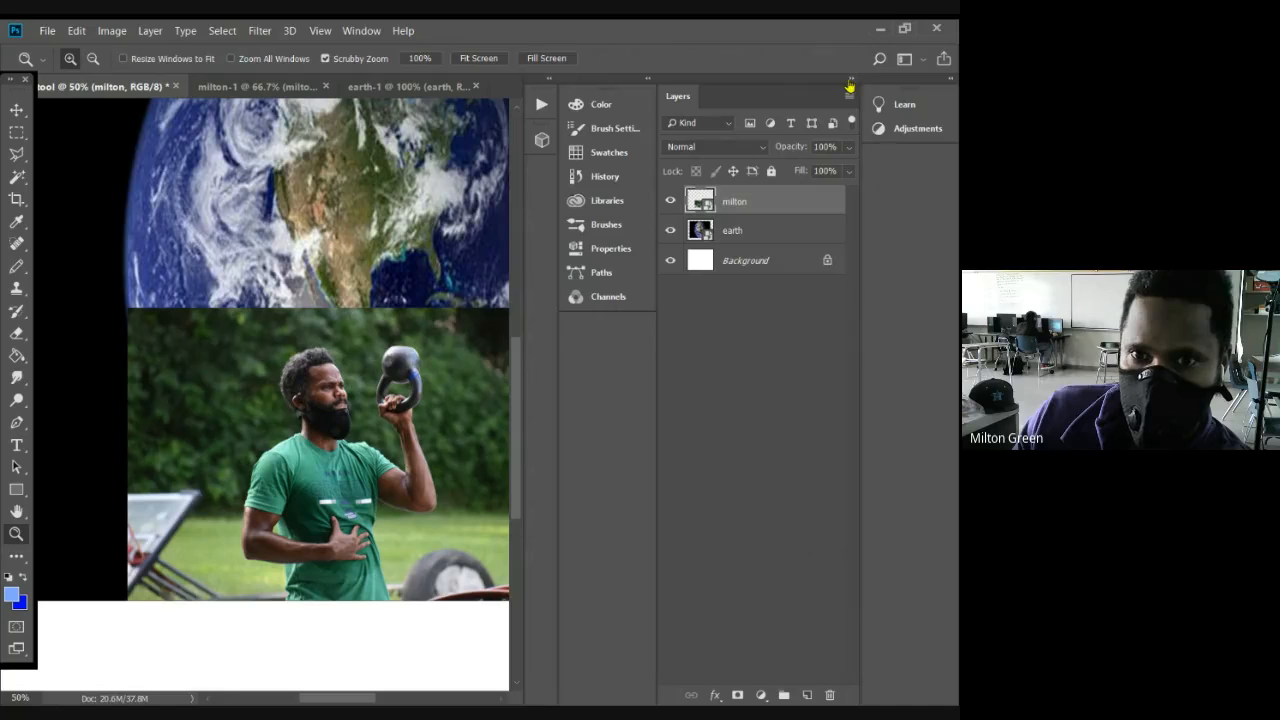
pyautogui.click(550, 80)
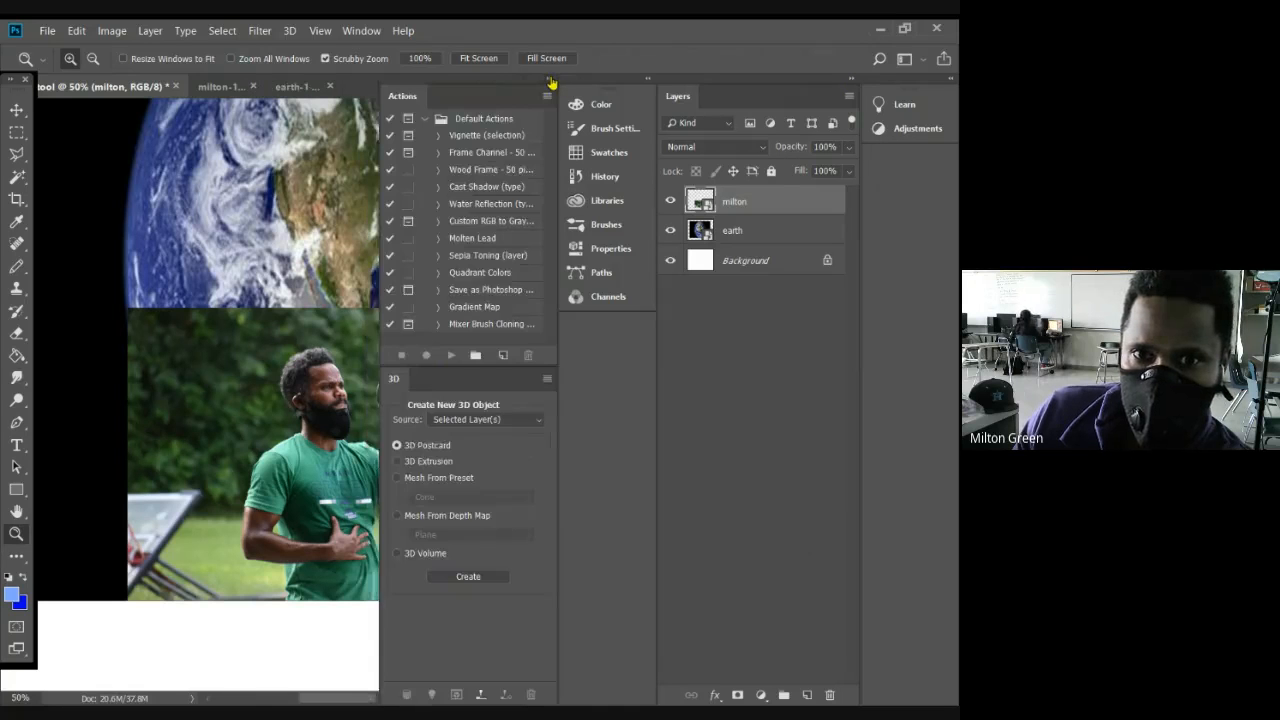
pyautogui.click(550, 80)
pyautogui.click(853, 80)
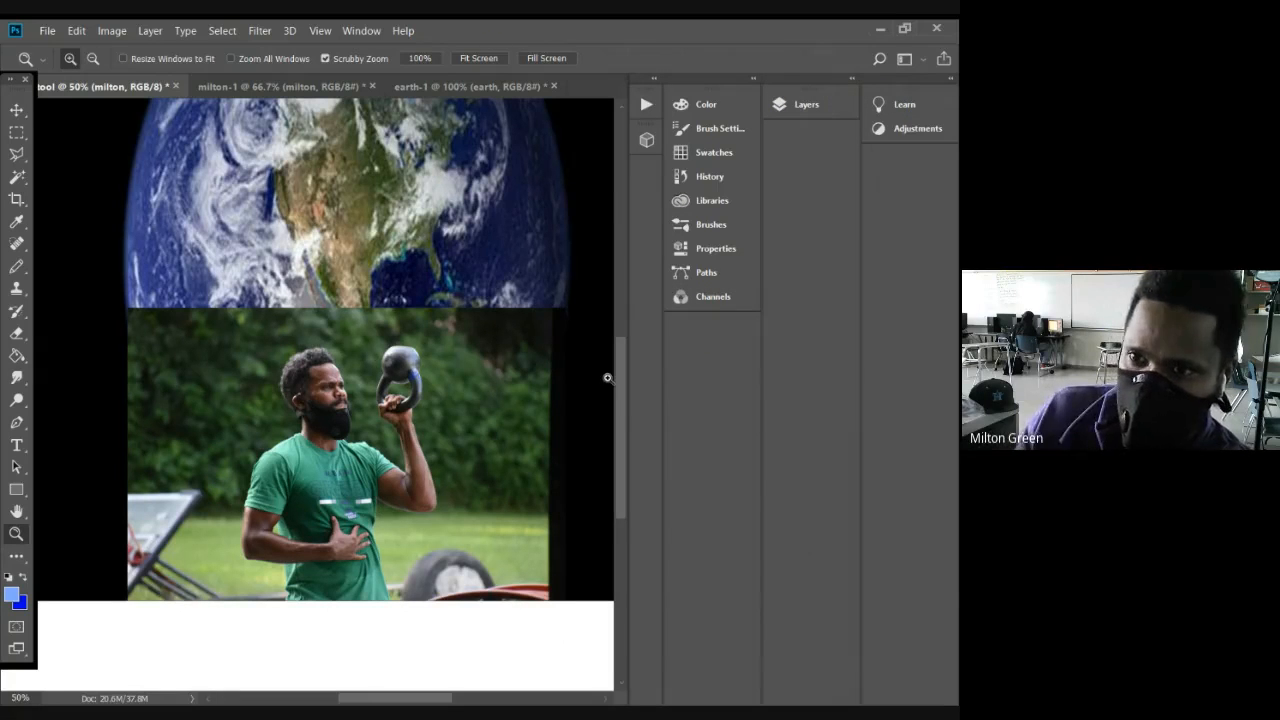
pyautogui.click(806, 104)
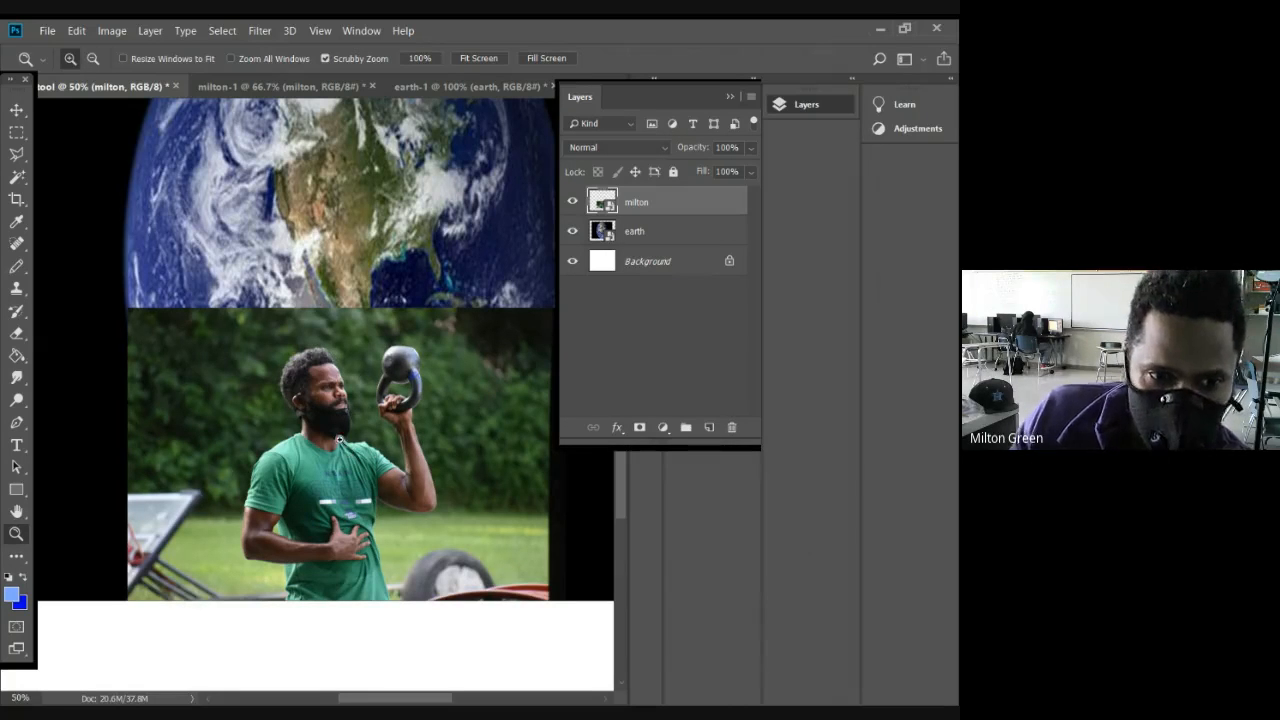
# Step: Add a layer mask to the kettlebell photo layer and switch from the Pencil to the Brush tool
pyautogui.click(18, 114)
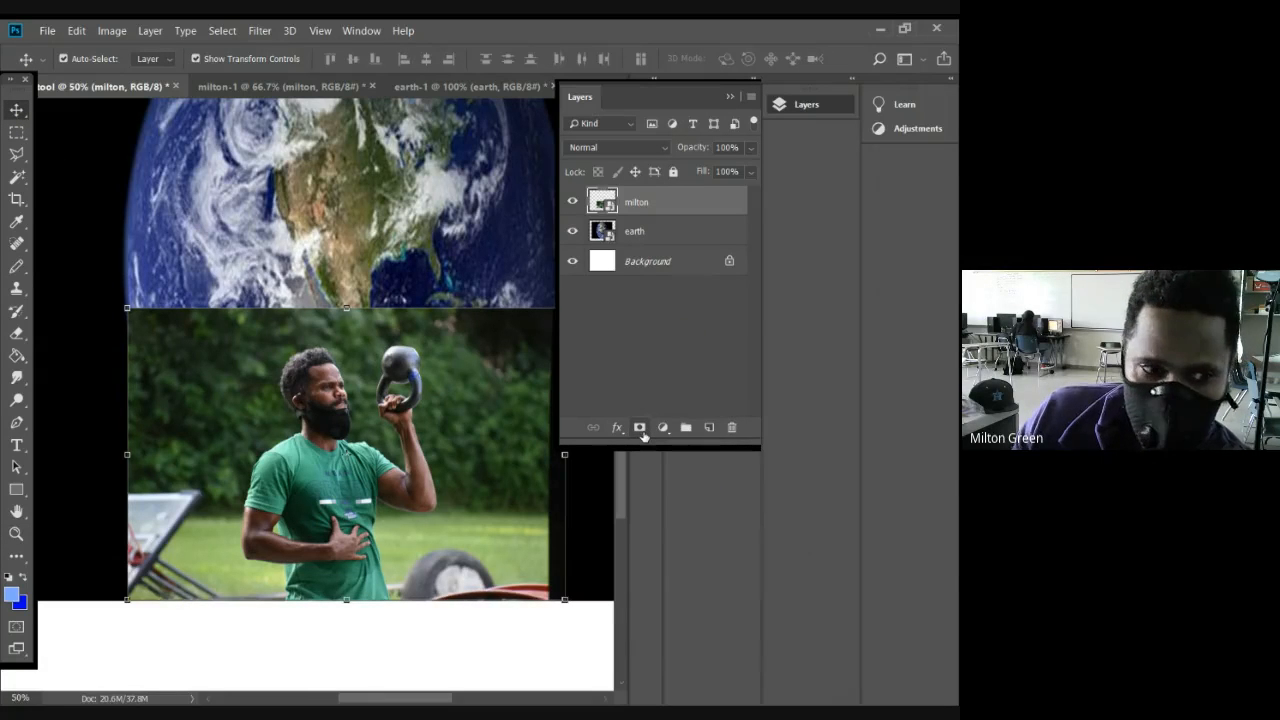
pyautogui.click(640, 428)
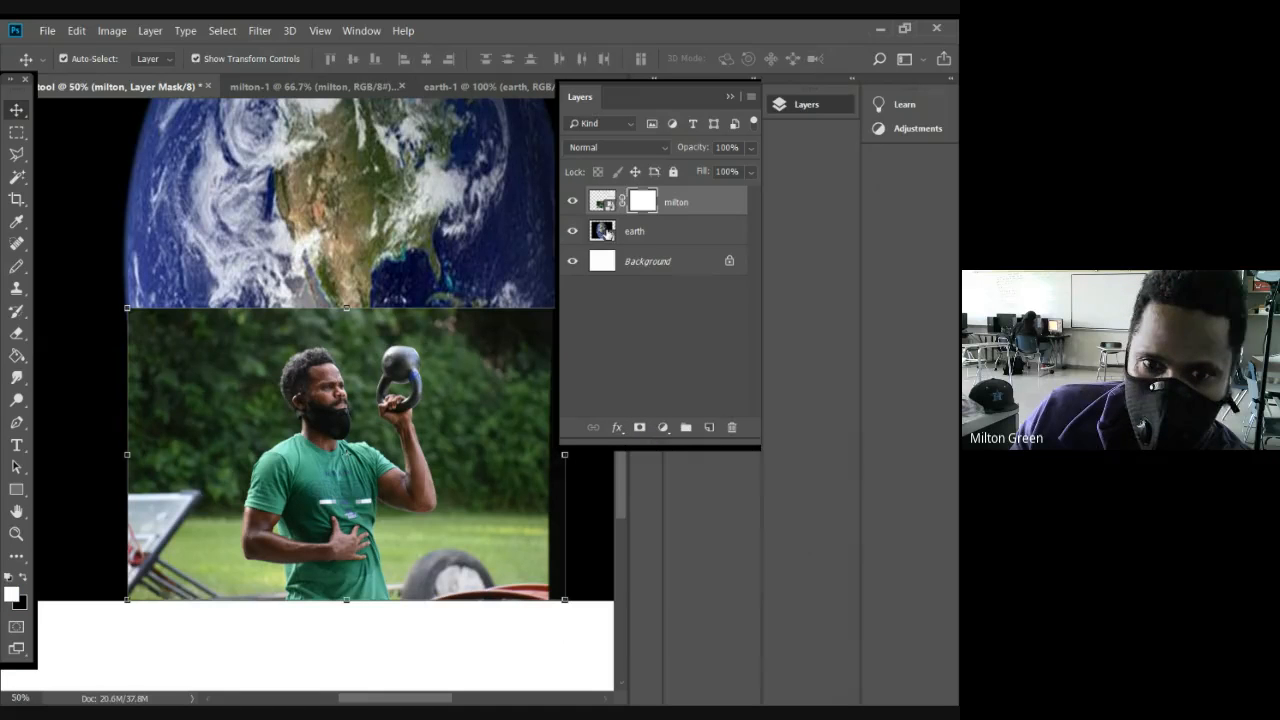
pyautogui.click(22, 270)
pyautogui.rightClick(27, 276)
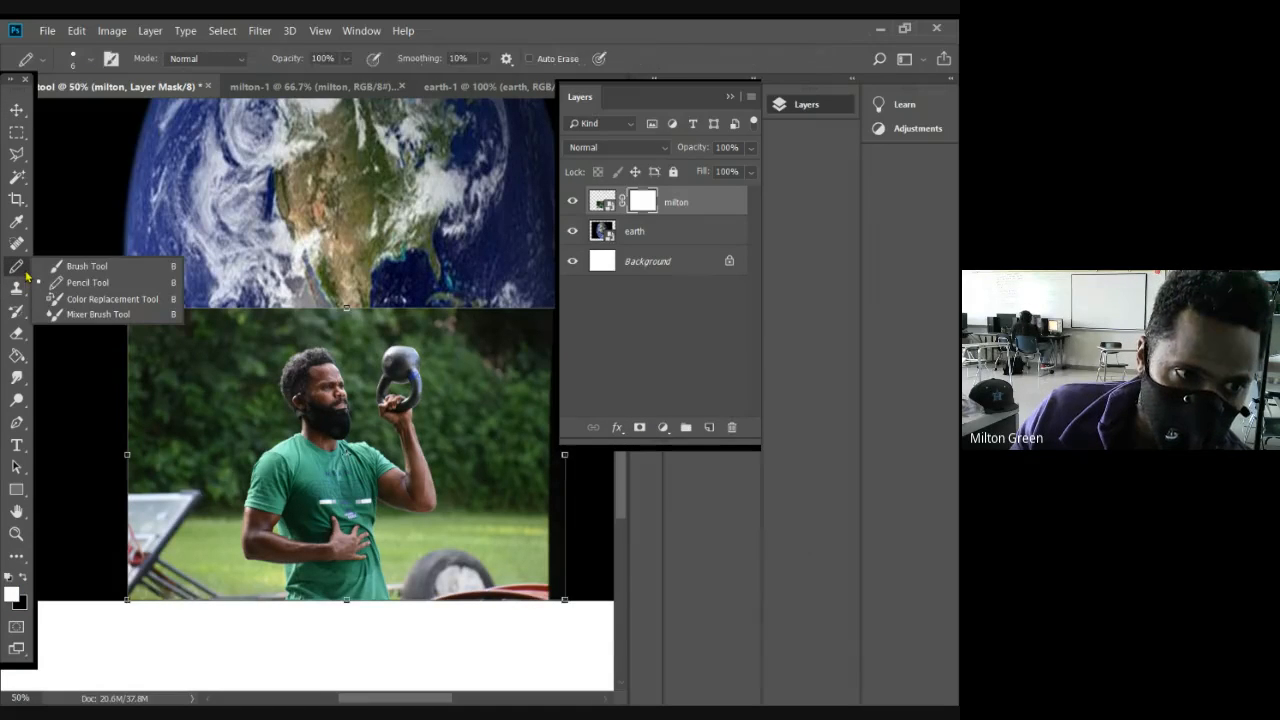
pyautogui.click(86, 270)
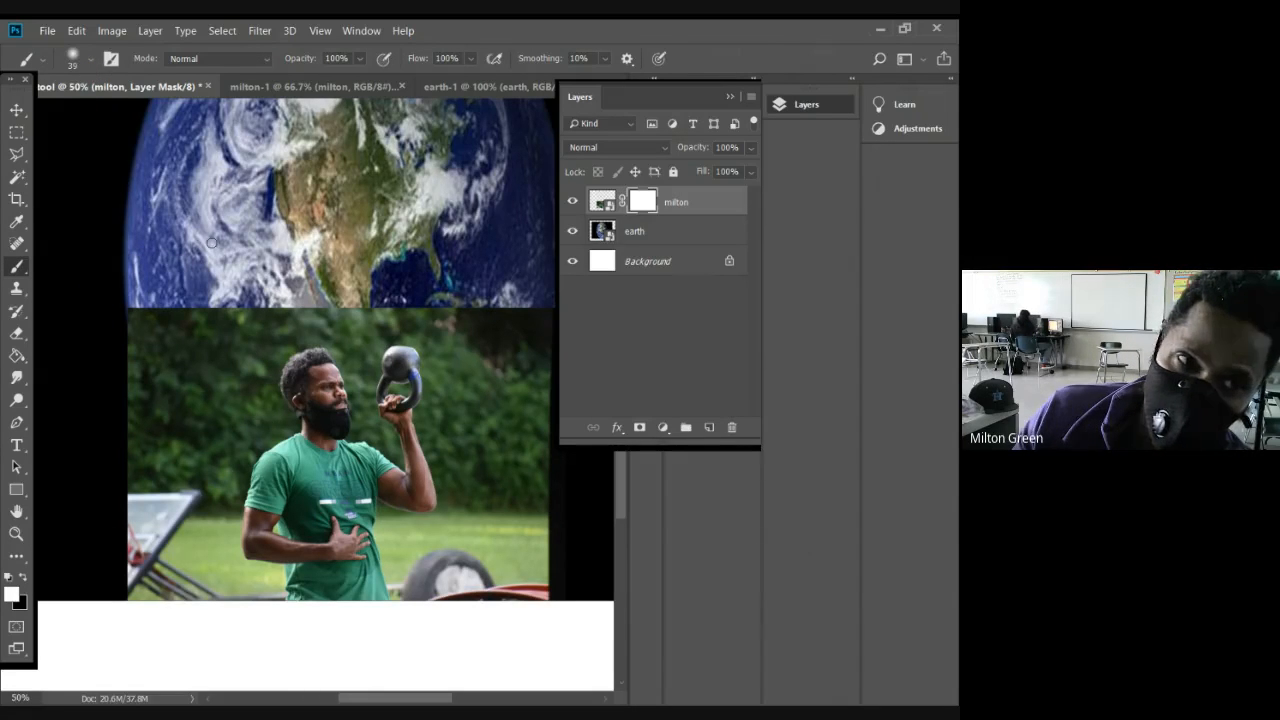
# Step: Set the brush to the Hard Round preset from General Brushes with a size of 78 px
pyautogui.click(94, 62)
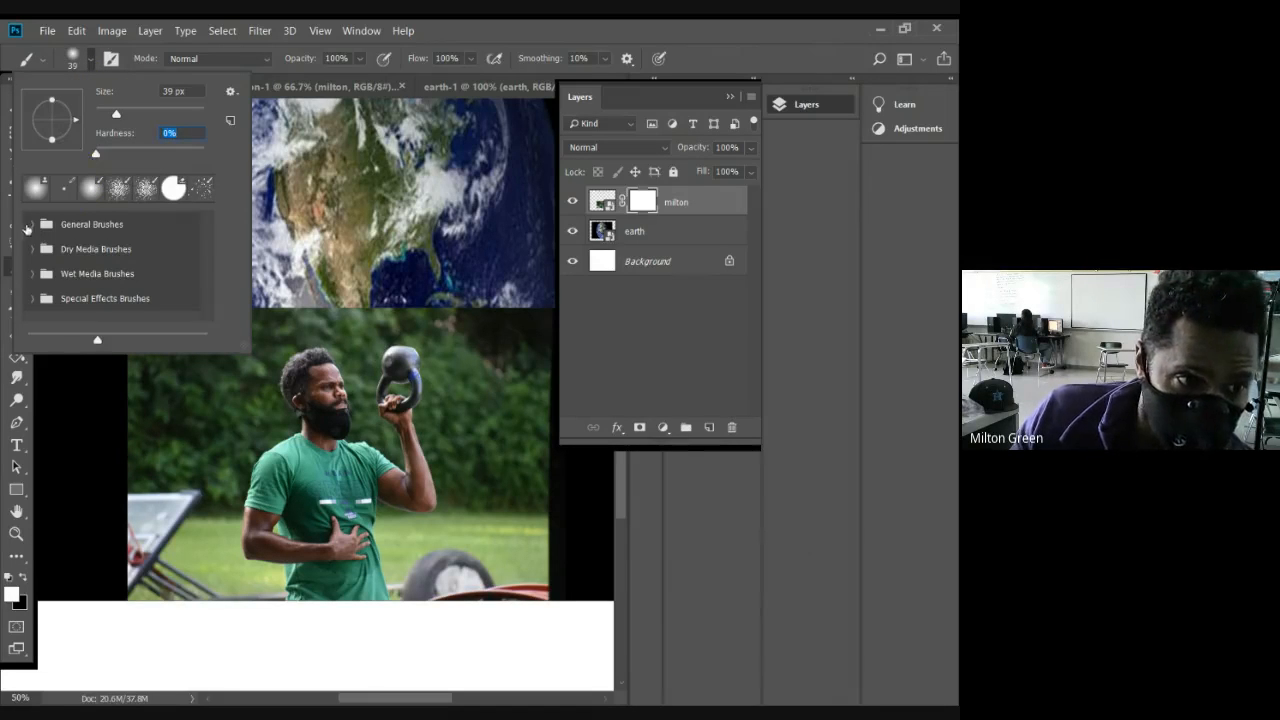
pyautogui.click(30, 225)
pyautogui.scroll(-1, 90, 270)
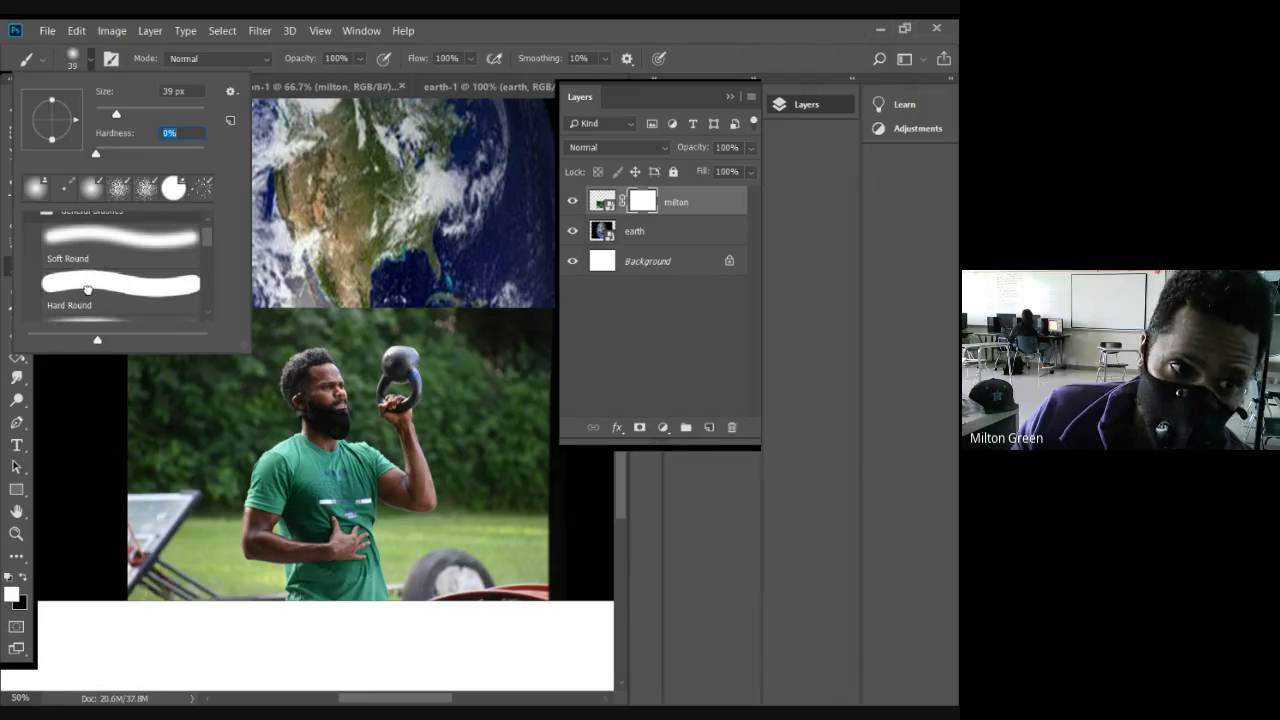
pyautogui.click(89, 290)
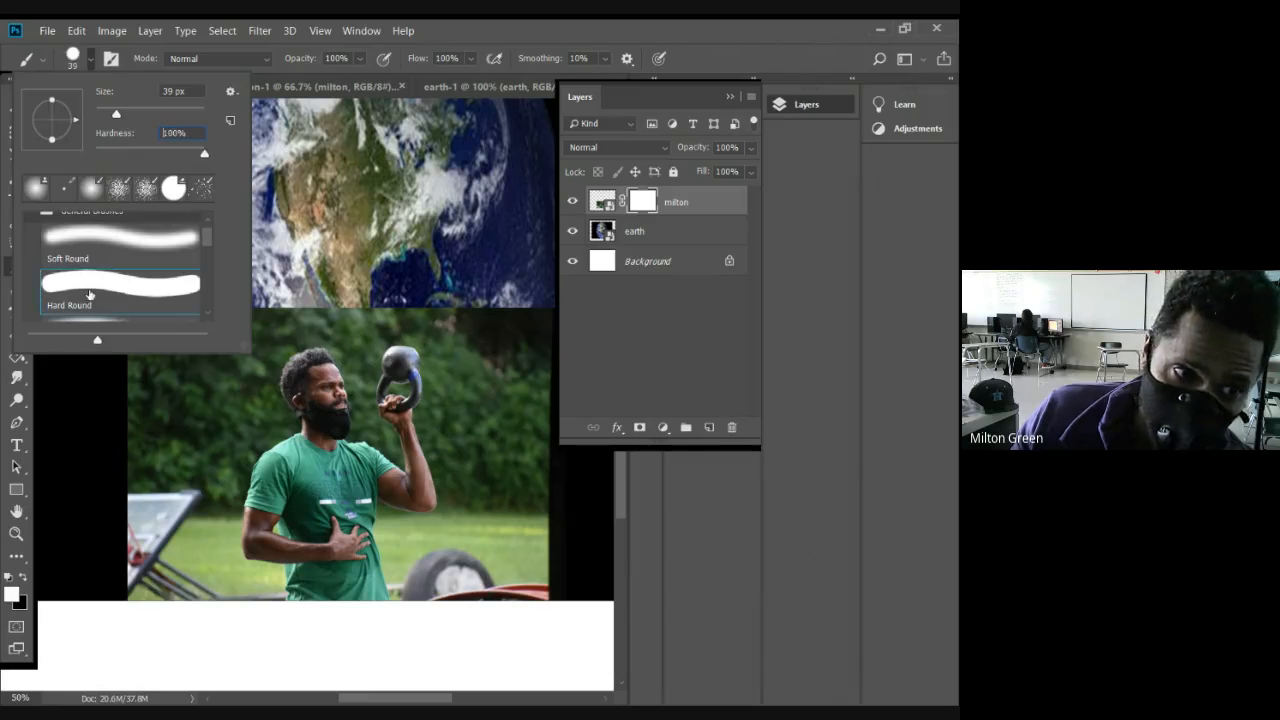
pyautogui.click(92, 62)
pyautogui.click(90, 62)
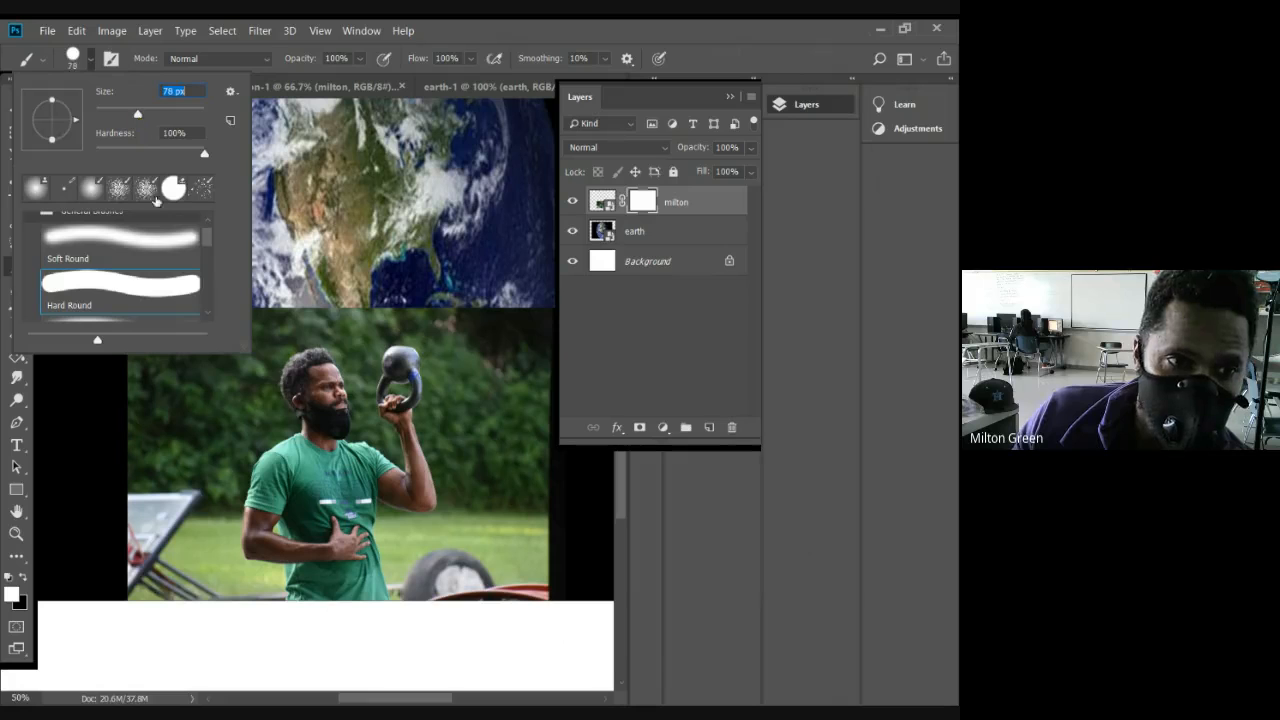
pyautogui.click(235, 385)
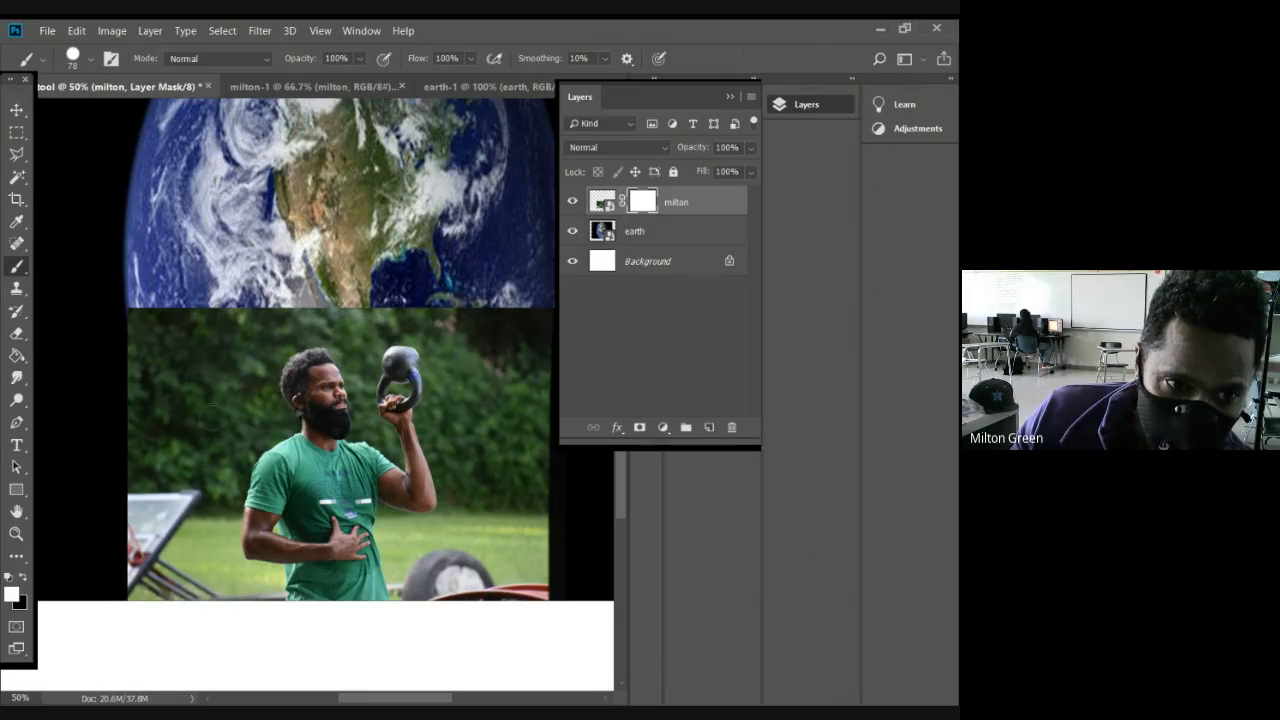
# Step: Rasterize the kettlebell photo layer and paint a light blue stroke down the foliage beside the man
pyautogui.click(150, 31)
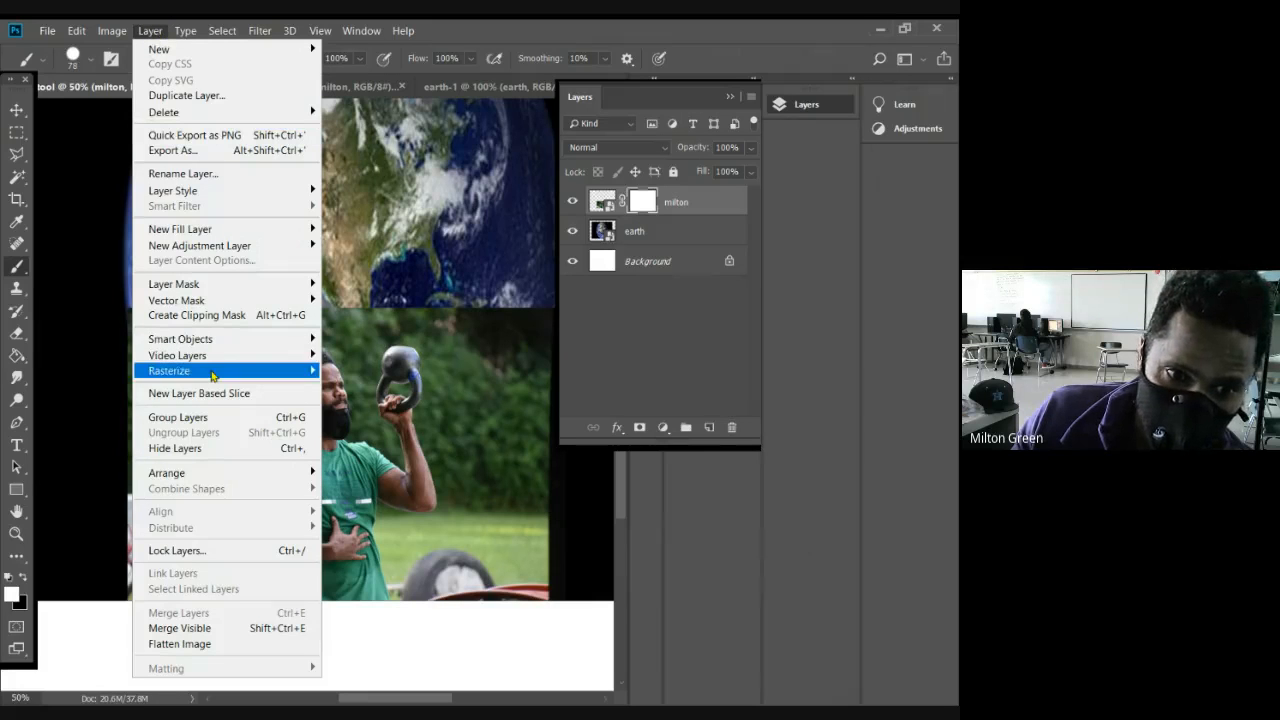
pyautogui.moveTo(212, 376)
pyautogui.click(364, 433)
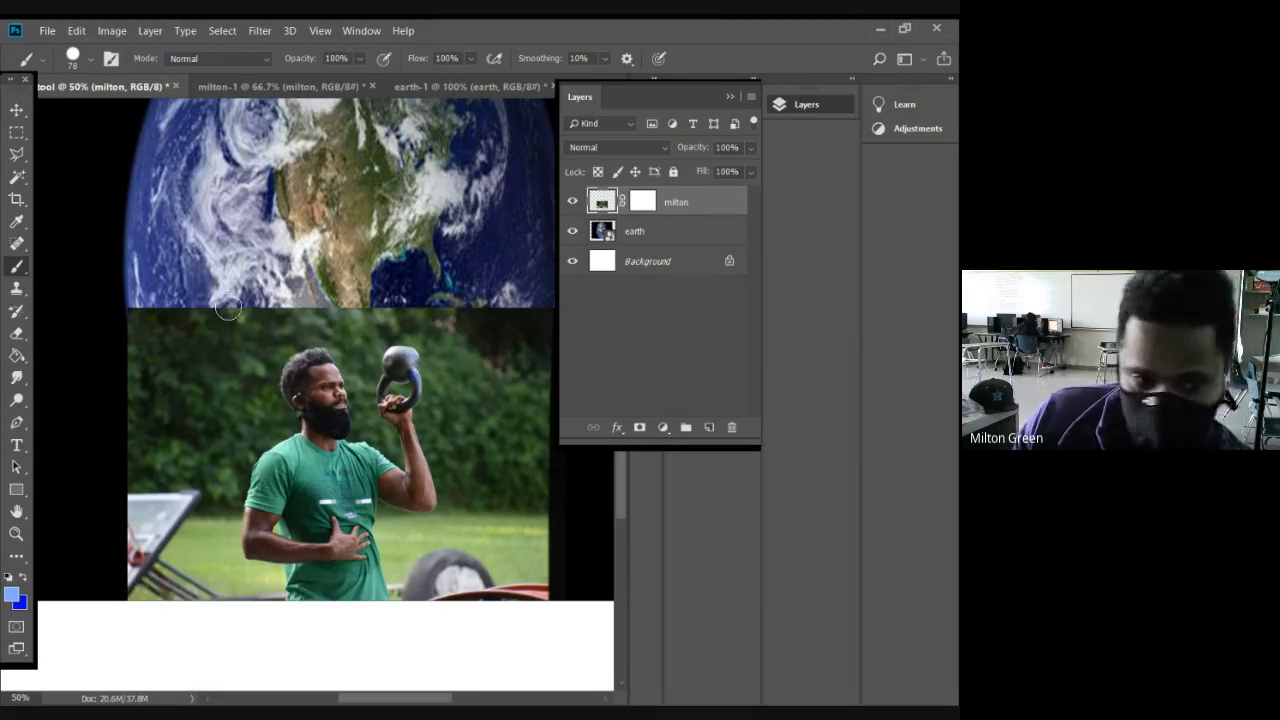
pyautogui.moveTo(228, 305); pyautogui.dragTo(205, 432)
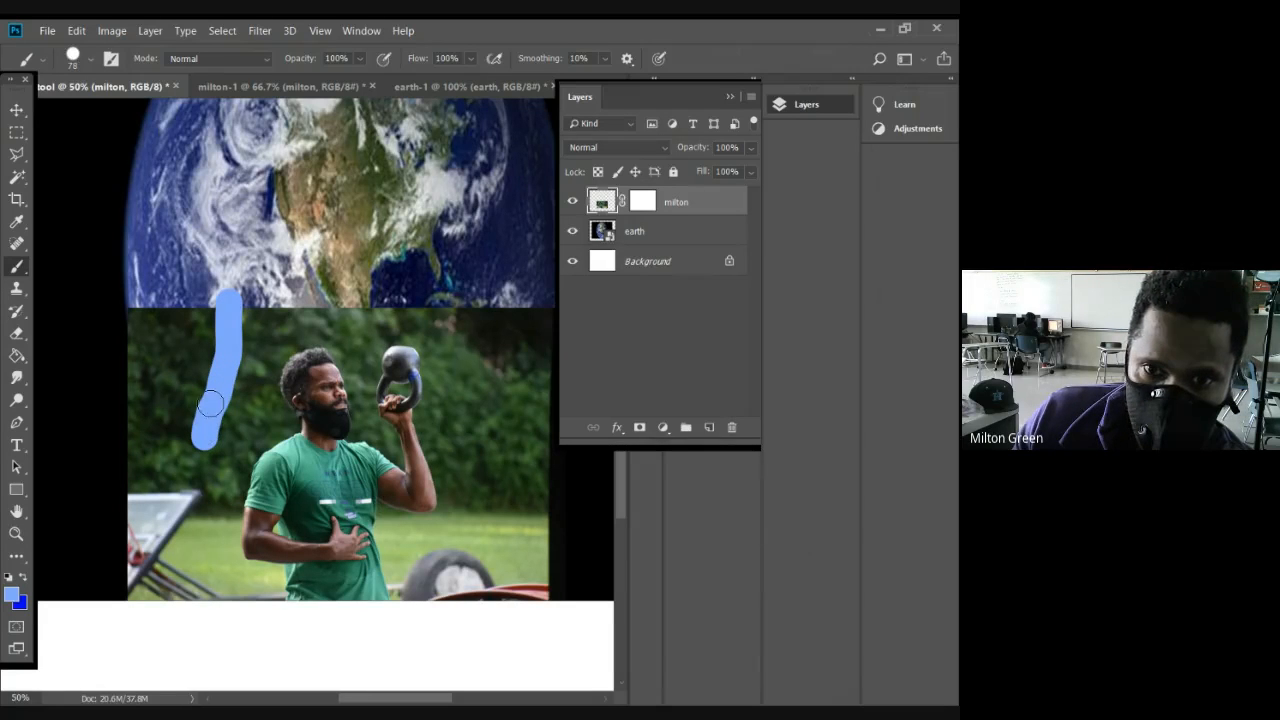
# Step: Target the kettlebell photo's layer mask and add a second mask to the same layer
pyautogui.click(648, 204)
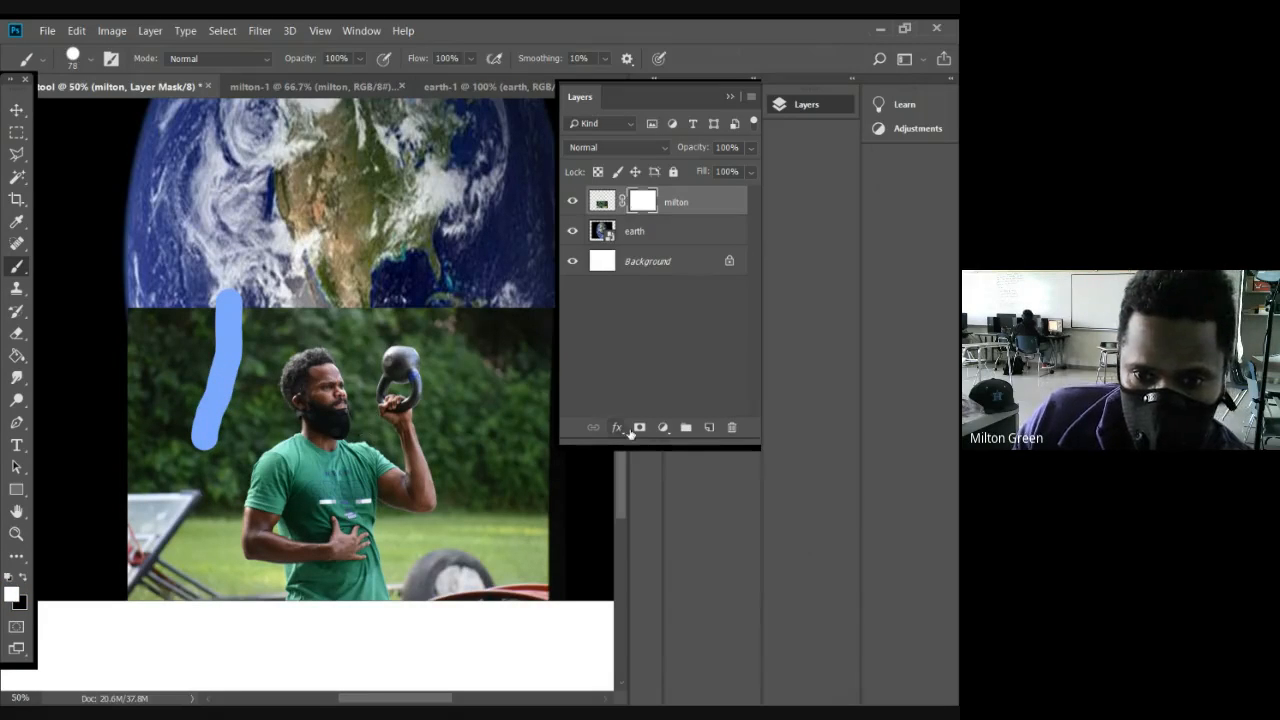
pyautogui.click(639, 427)
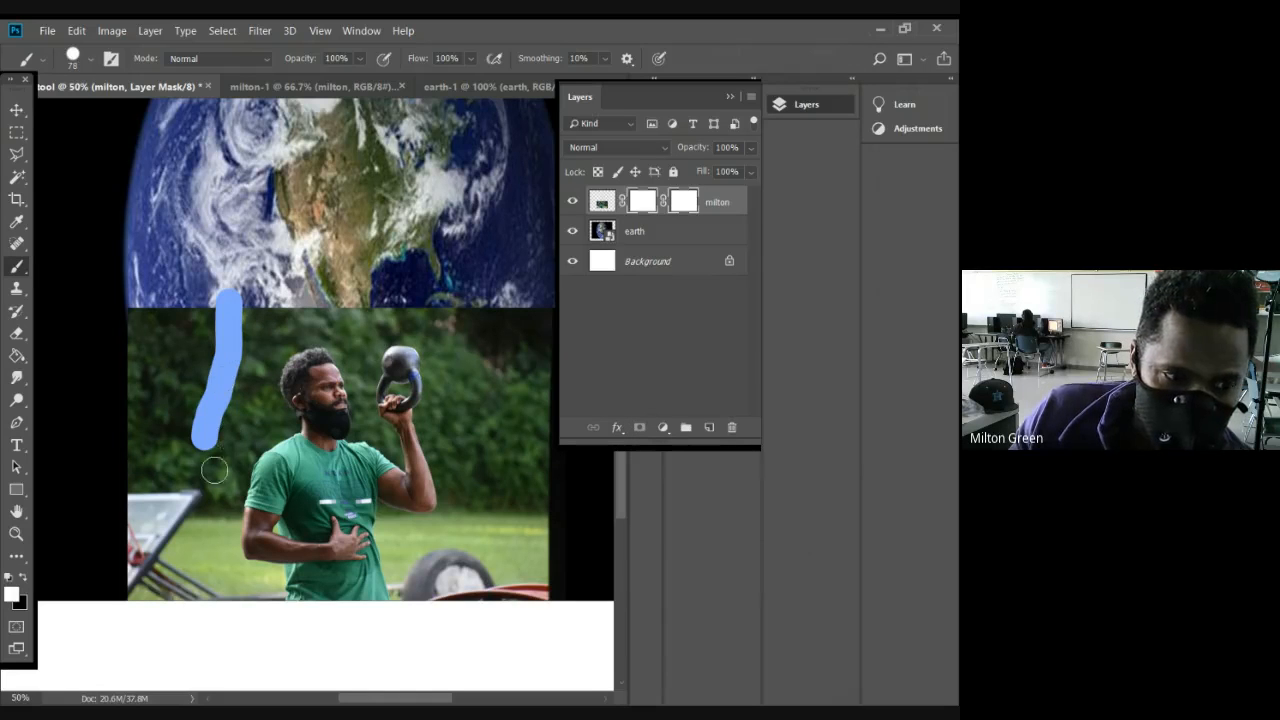
# Step: Paint two black strokes on the layer mask over the blue line to hide that strip of the kettlebell photo
pyautogui.click(20, 580)
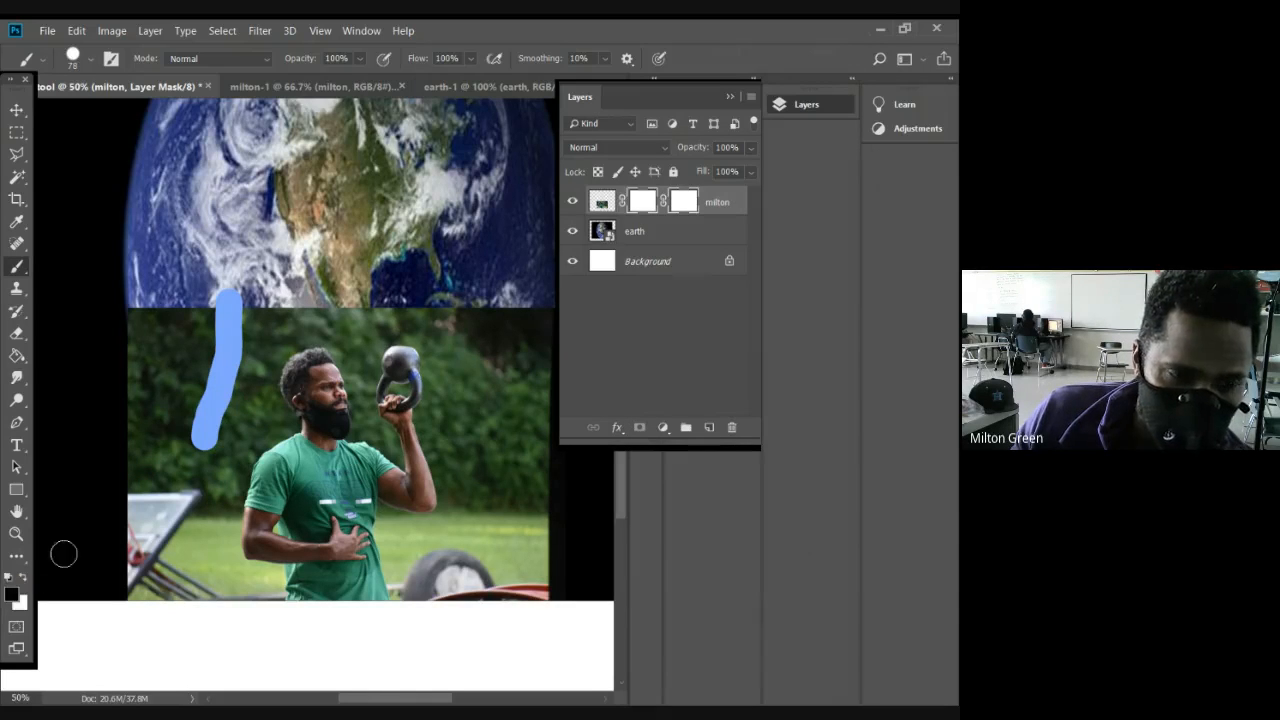
pyautogui.moveTo(231, 282)
pyautogui.mouseDown()
pyautogui.moveTo(231, 410)
pyautogui.moveTo(214, 478)
pyautogui.mouseUp()
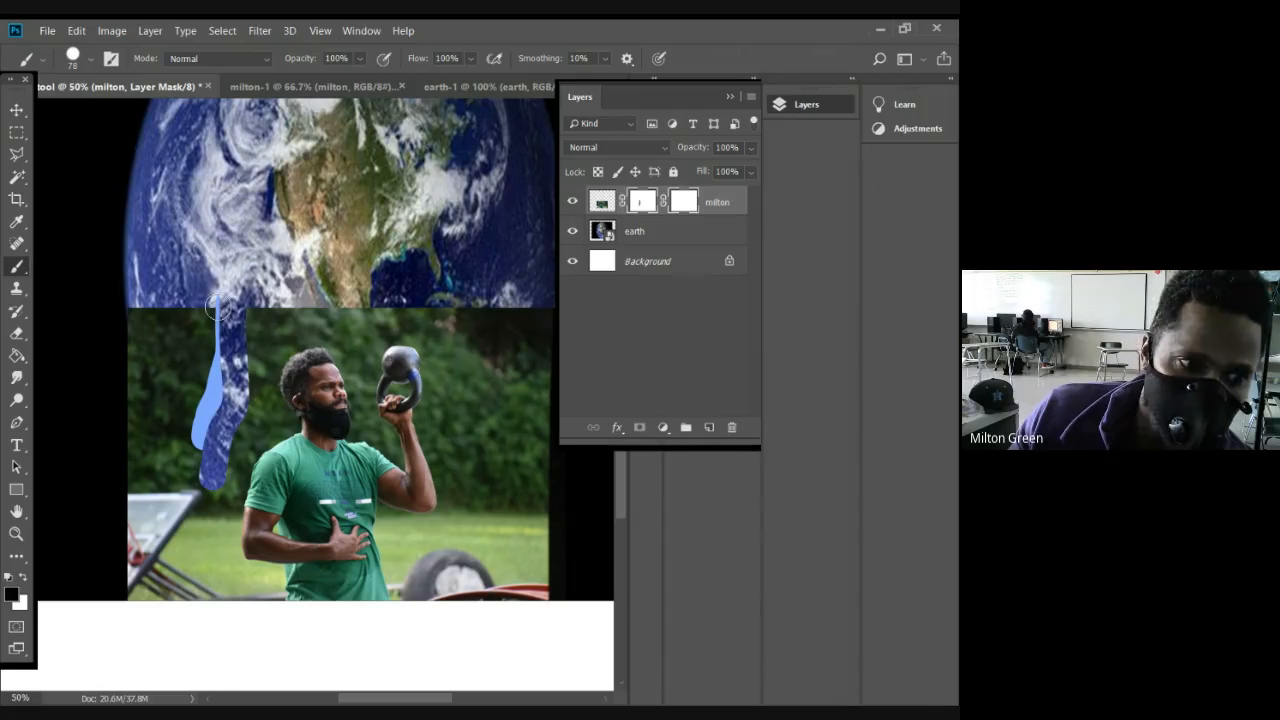
pyautogui.moveTo(220, 306)
pyautogui.mouseDown()
pyautogui.moveTo(207, 413)
pyautogui.moveTo(217, 503)
pyautogui.moveTo(190, 540)
pyautogui.mouseUp()
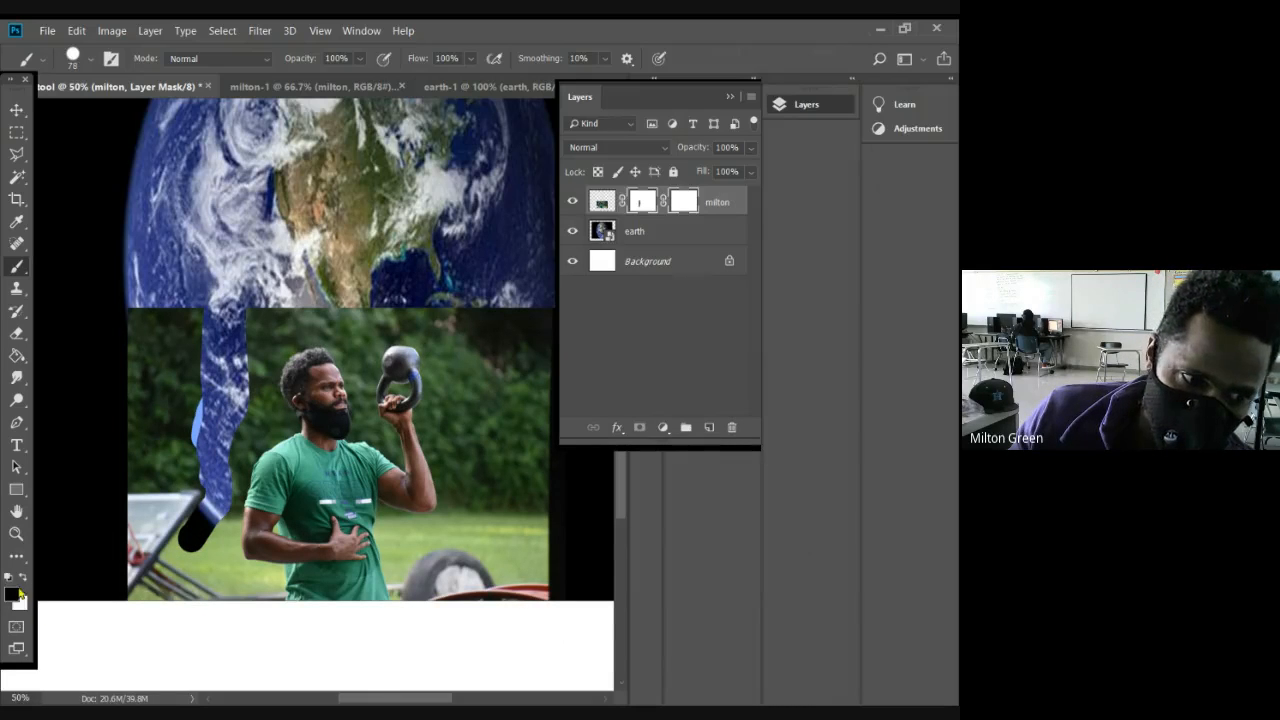
# Step: Paint white on the mask to restore part of the hidden strip, and hide a strip beside it again with black
pyautogui.moveTo(212, 359)
pyautogui.mouseDown()
pyautogui.moveTo(189, 482)
pyautogui.moveTo(207, 521)
pyautogui.moveTo(221, 438)
pyautogui.moveTo(262, 338)
pyautogui.moveTo(233, 302)
pyautogui.mouseUp()
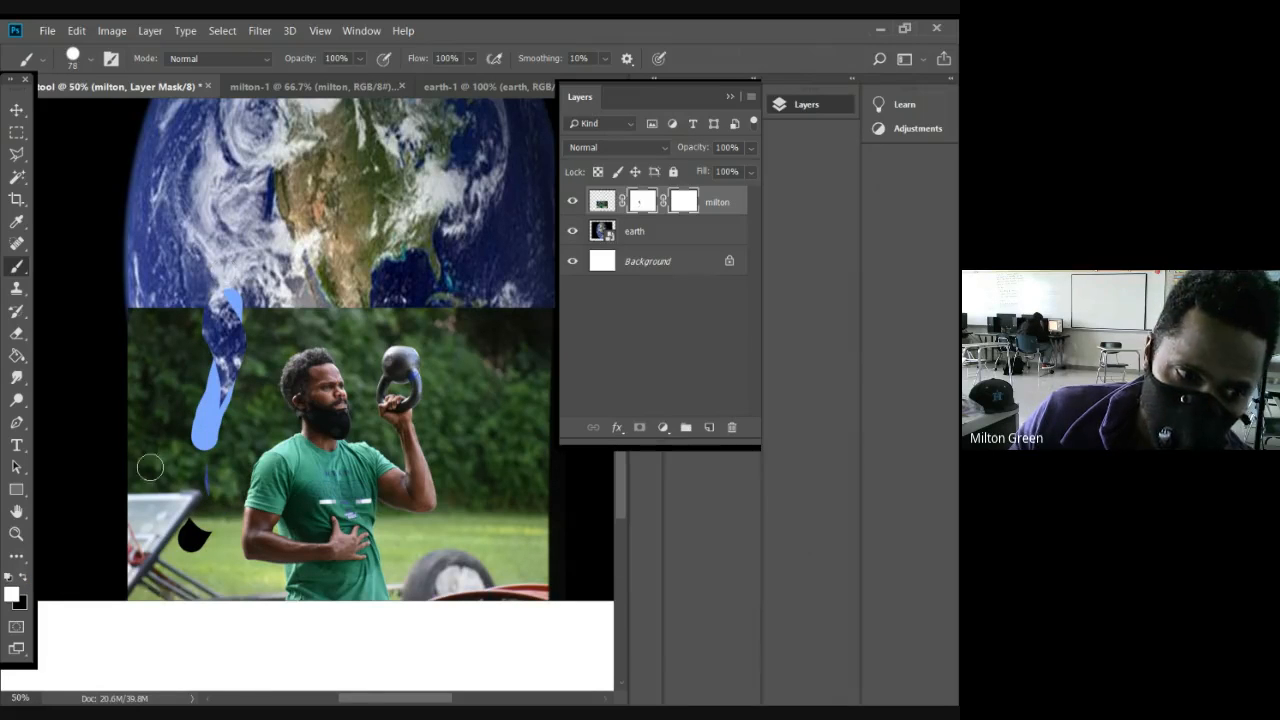
pyautogui.click(22, 579)
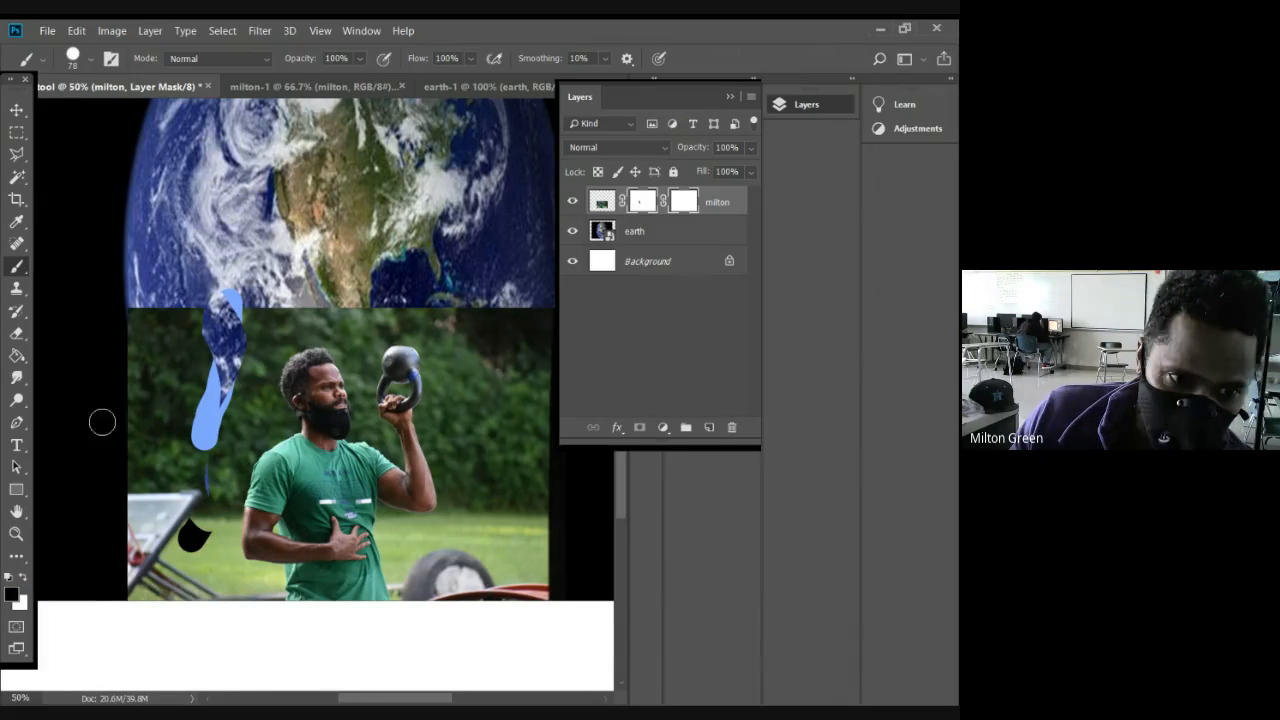
pyautogui.moveTo(250, 296)
pyautogui.mouseDown()
pyautogui.moveTo(244, 431)
pyautogui.moveTo(196, 545)
pyautogui.mouseUp()
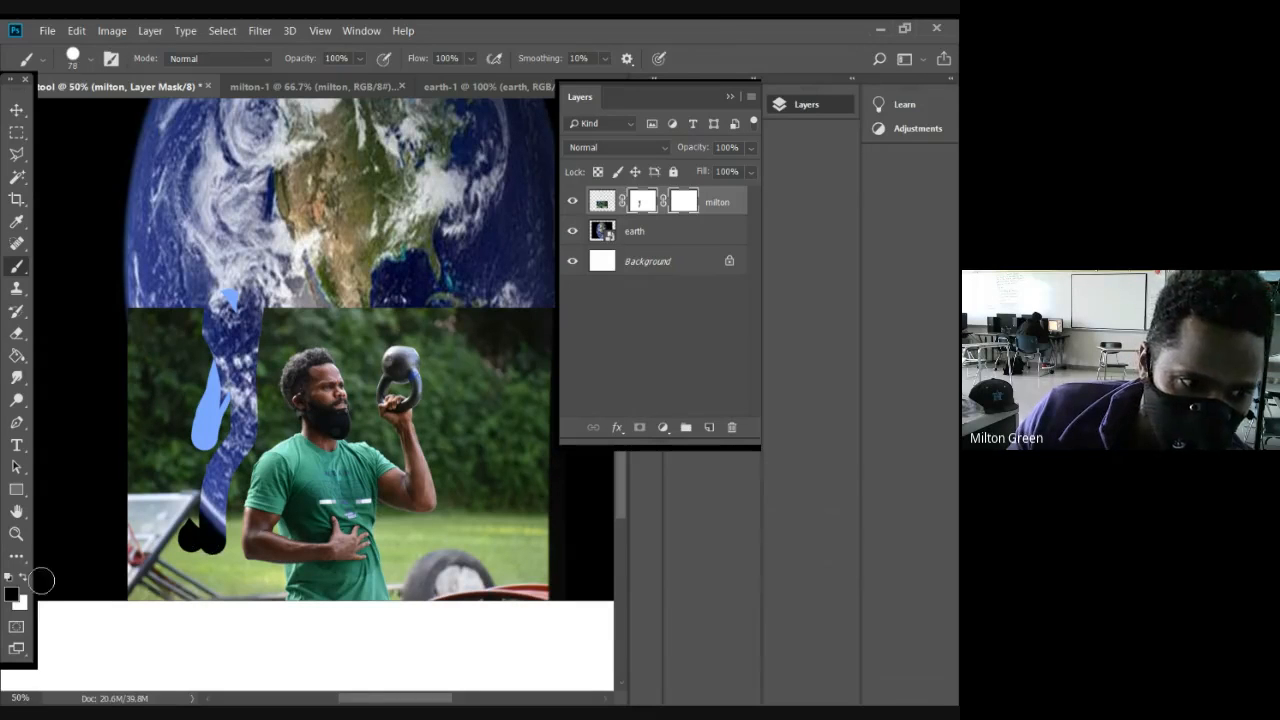
# Step: Hide more of the foliage beside the man's green sleeve by painting black on the layer mask with the 78 px brush
pyautogui.click(16, 533)
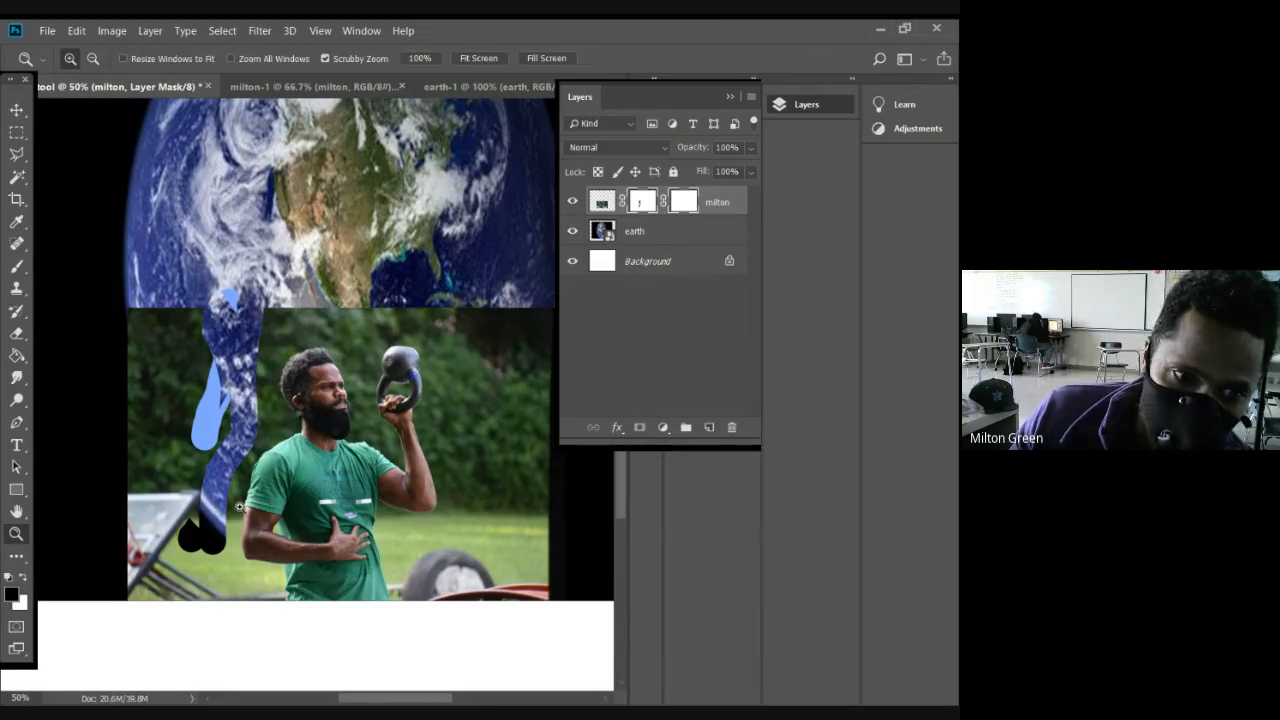
pyautogui.click(240, 507)
pyautogui.click(235, 500)
pyautogui.click(230, 495)
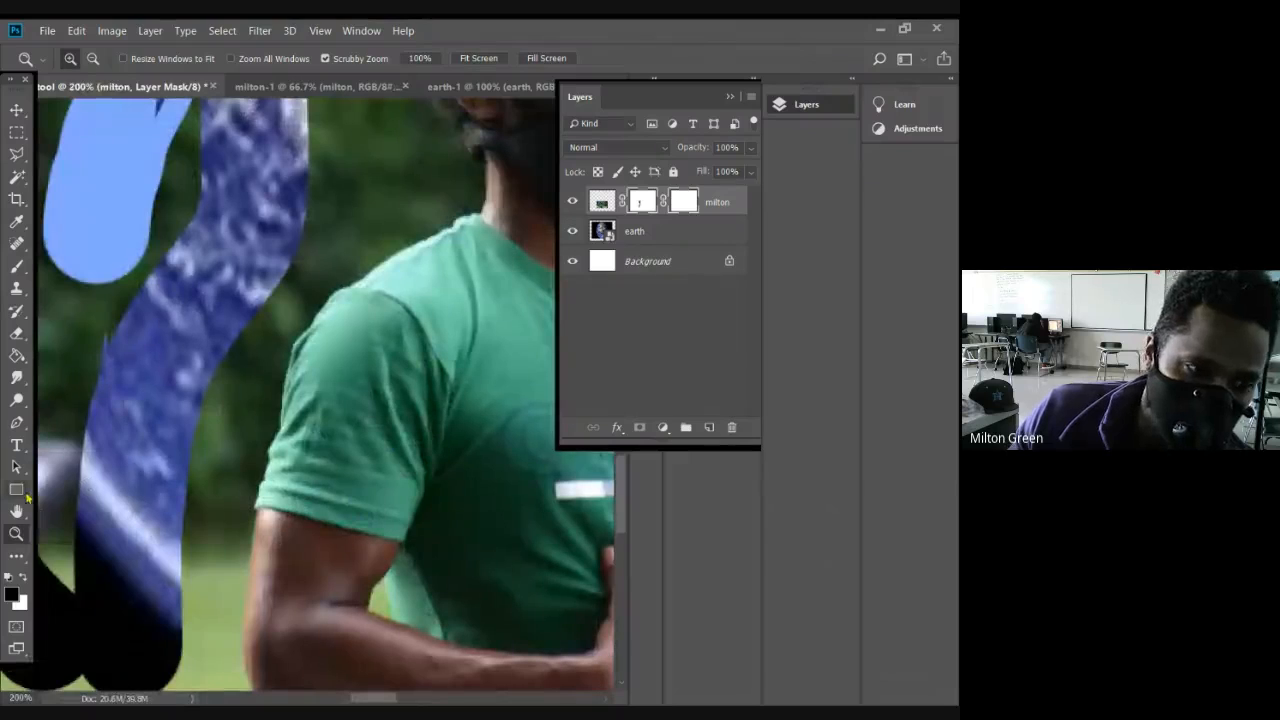
pyautogui.click(16, 265)
pyautogui.moveTo(222, 398)
pyautogui.mouseDown()
pyautogui.moveTo(215, 305)
pyautogui.moveTo(229, 363)
pyautogui.moveTo(213, 410)
pyautogui.moveTo(205, 350)
pyautogui.mouseUp()
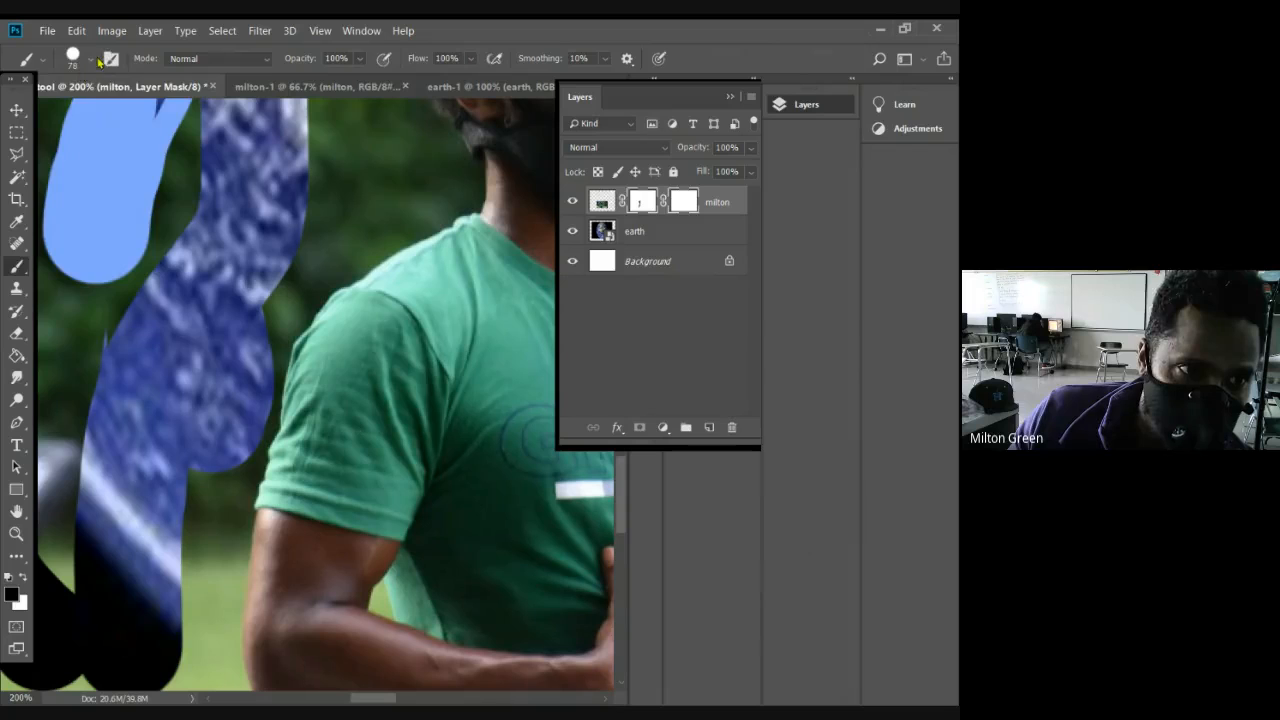
# Step: Reduce the brush to 26 px and hide a small patch of background beside the lower edge of the sleeve
pyautogui.click(90, 62)
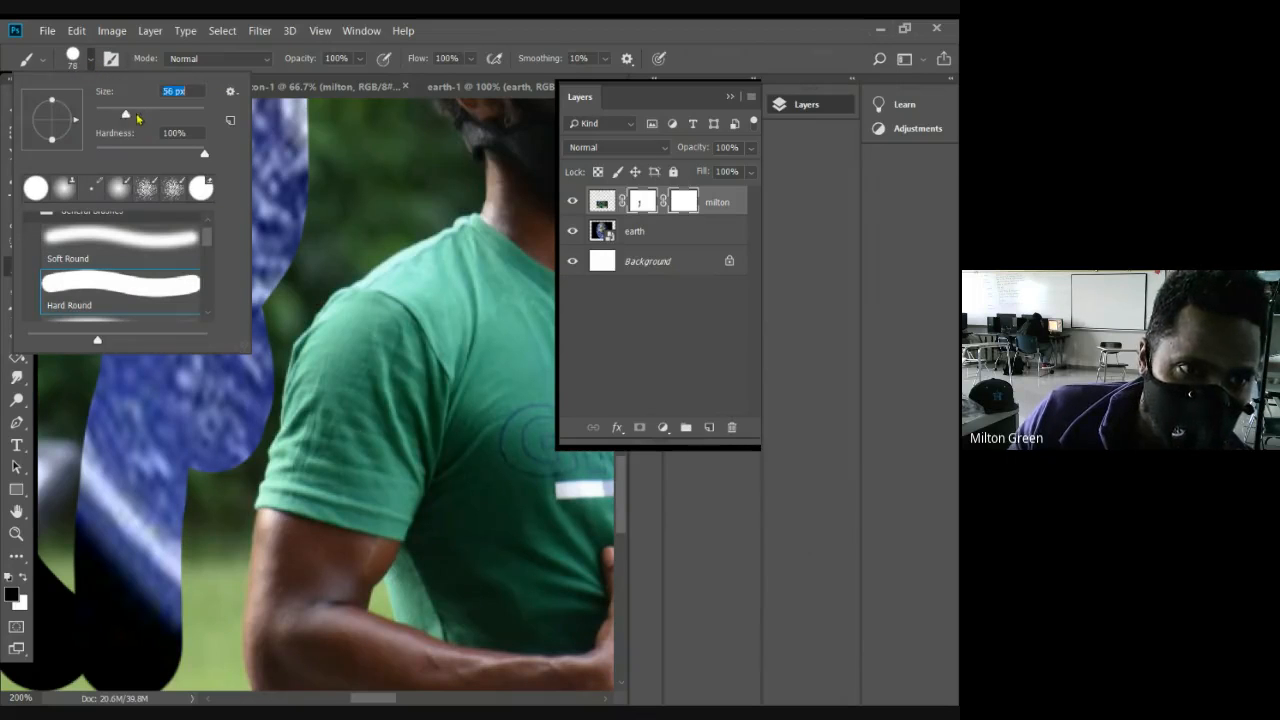
pyautogui.moveTo(137, 115); pyautogui.dragTo(114, 118)
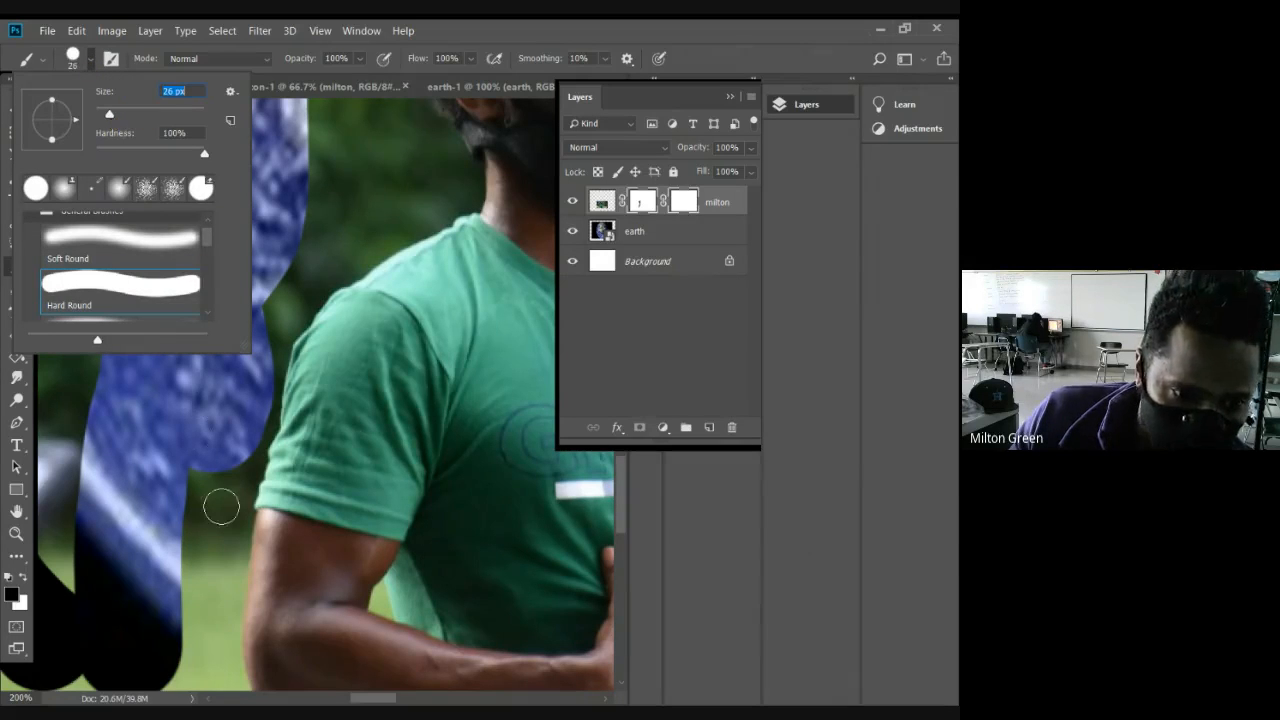
pyautogui.moveTo(246, 438); pyautogui.dragTo(237, 487)
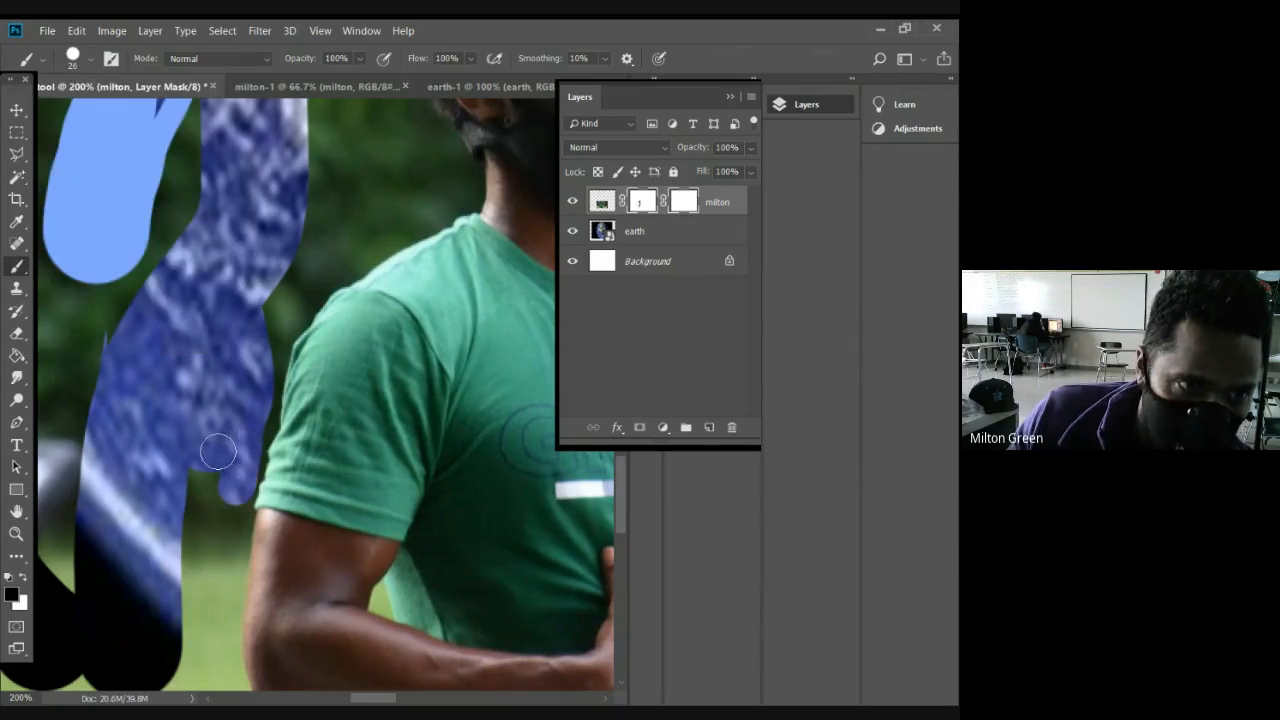
# Step: Hide a thin strip of foliage along the top of the shoulder, first with a 6 px hard brush, continuing with Soft Round
pyautogui.click(92, 62)
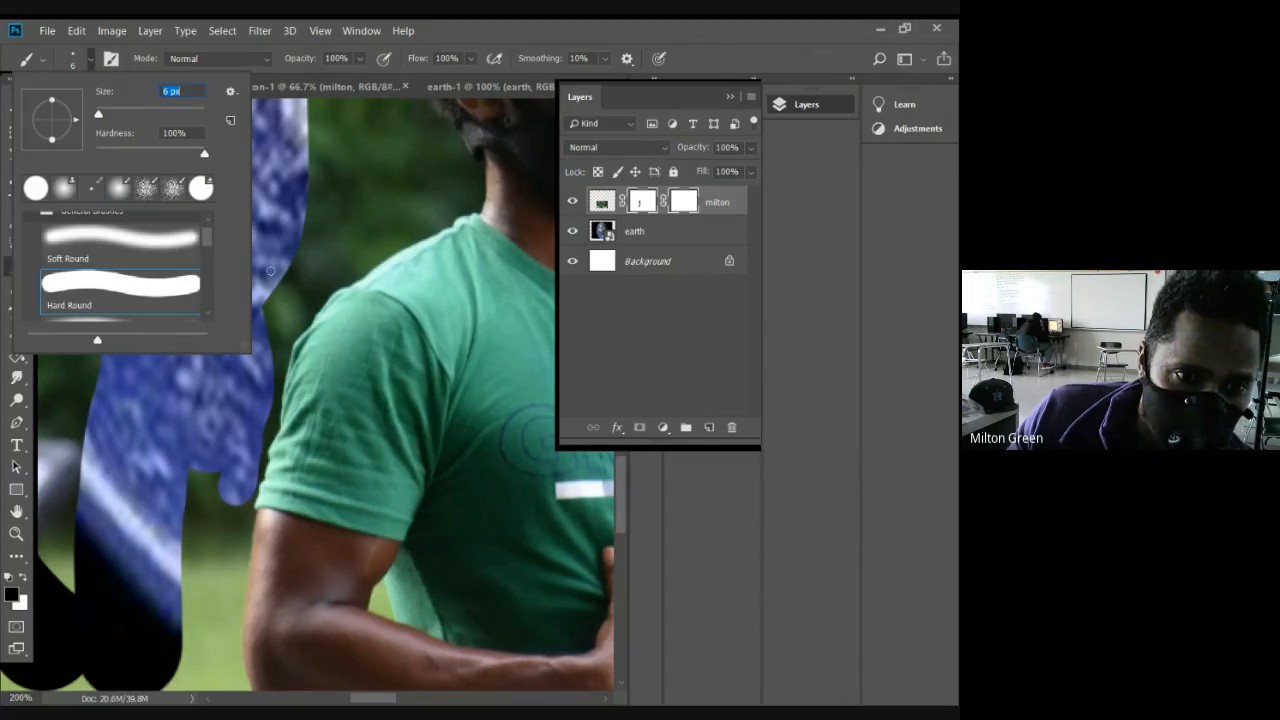
pyautogui.click(323, 297)
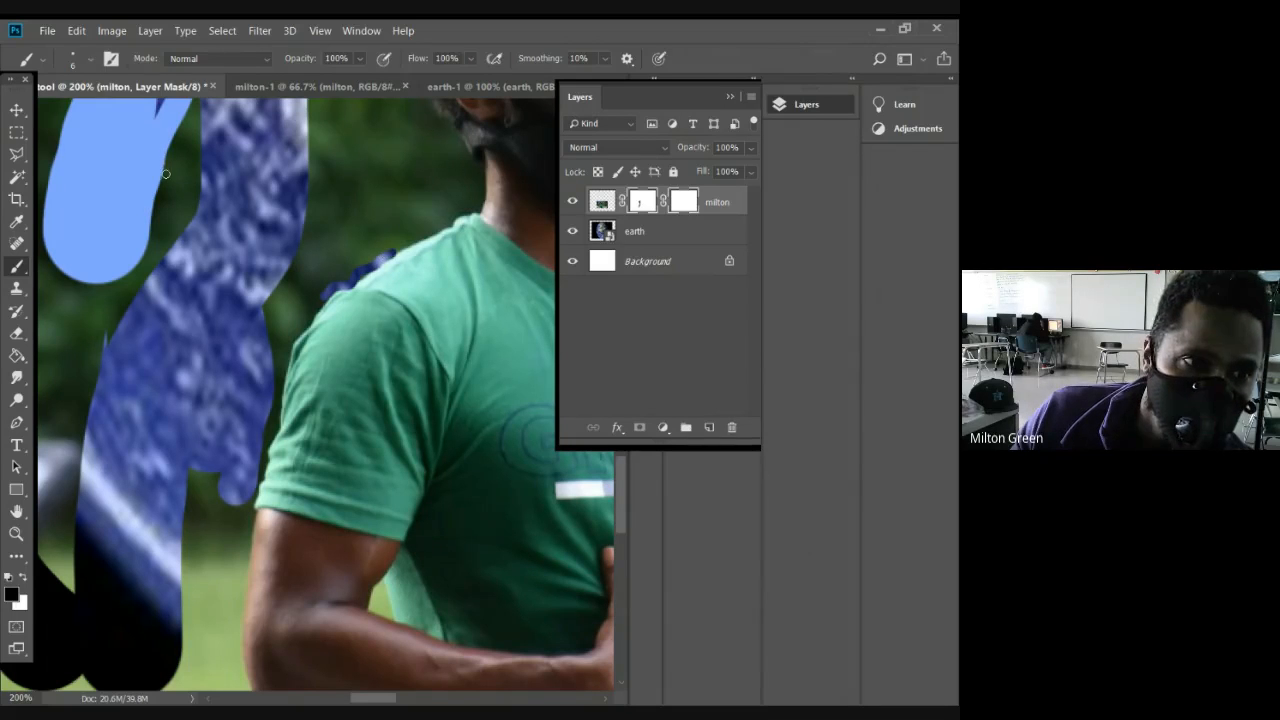
pyautogui.click(92, 62)
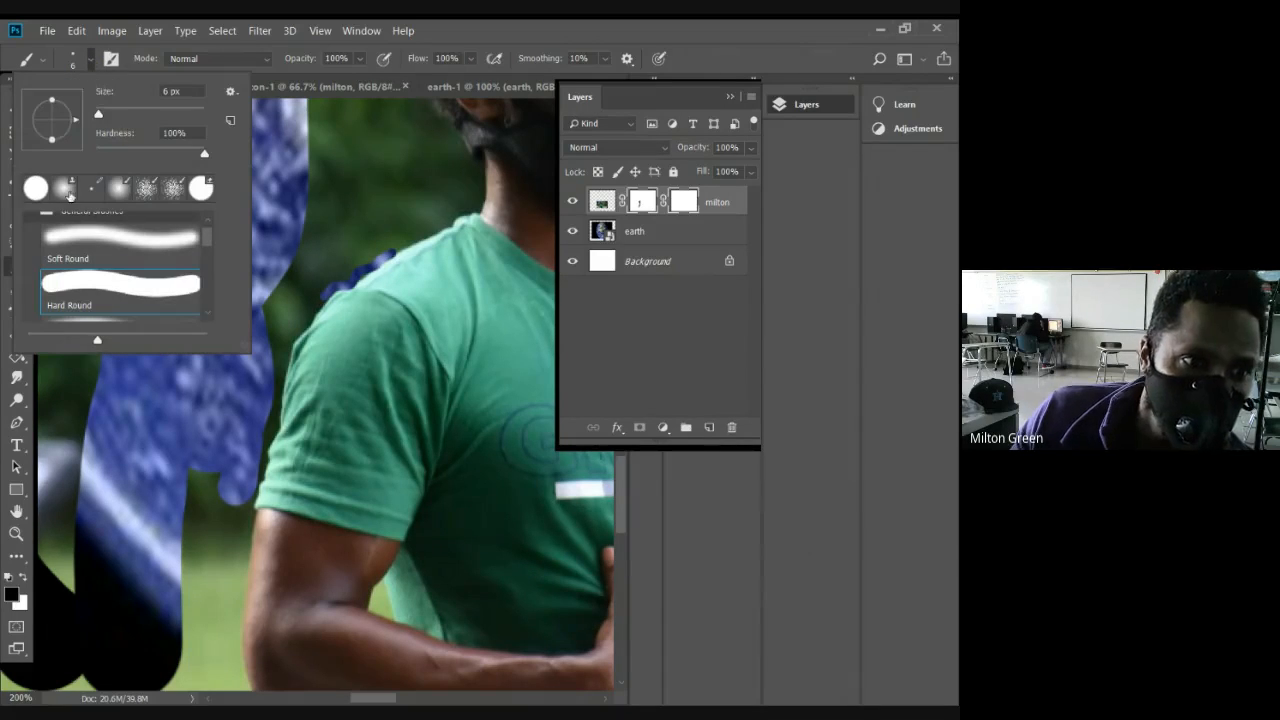
pyautogui.click(71, 240)
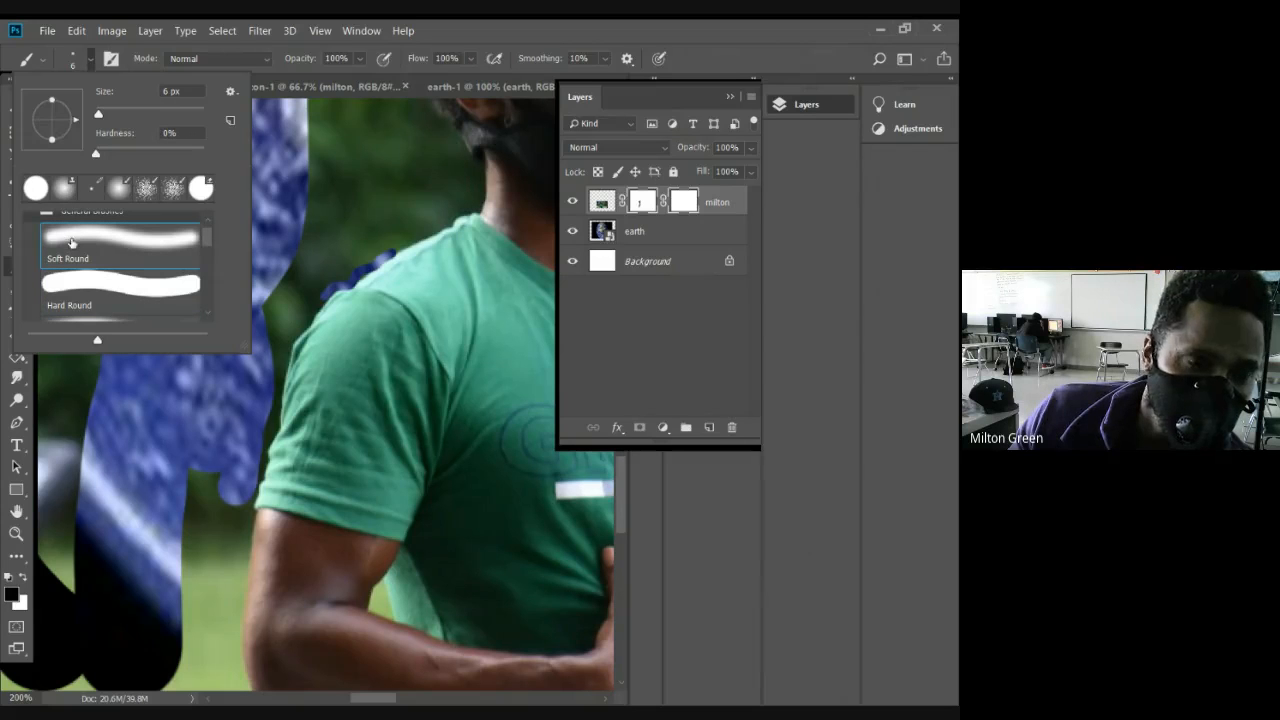
pyautogui.click(379, 263)
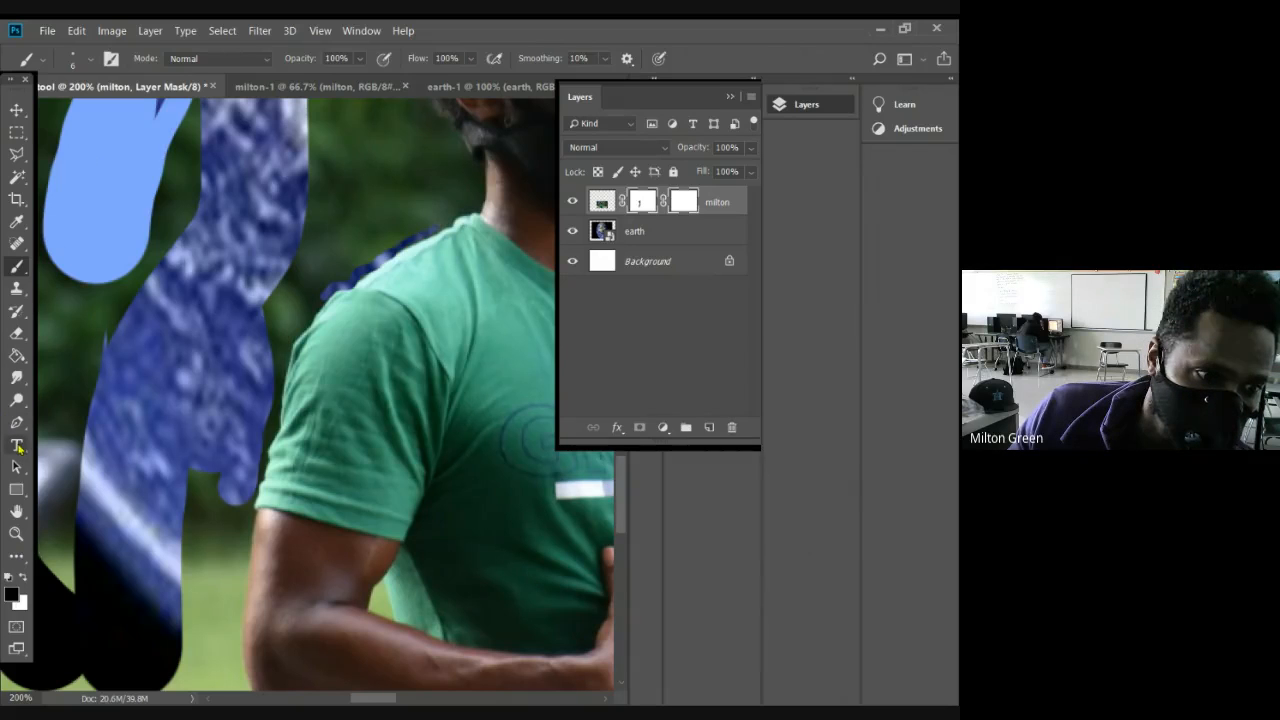
# Step: Enlarge the soft brush to 56 px and hide the background beside the upper arm down to below the elbow
pyautogui.click(91, 60)
pyautogui.moveTo(101, 119); pyautogui.dragTo(127, 119)
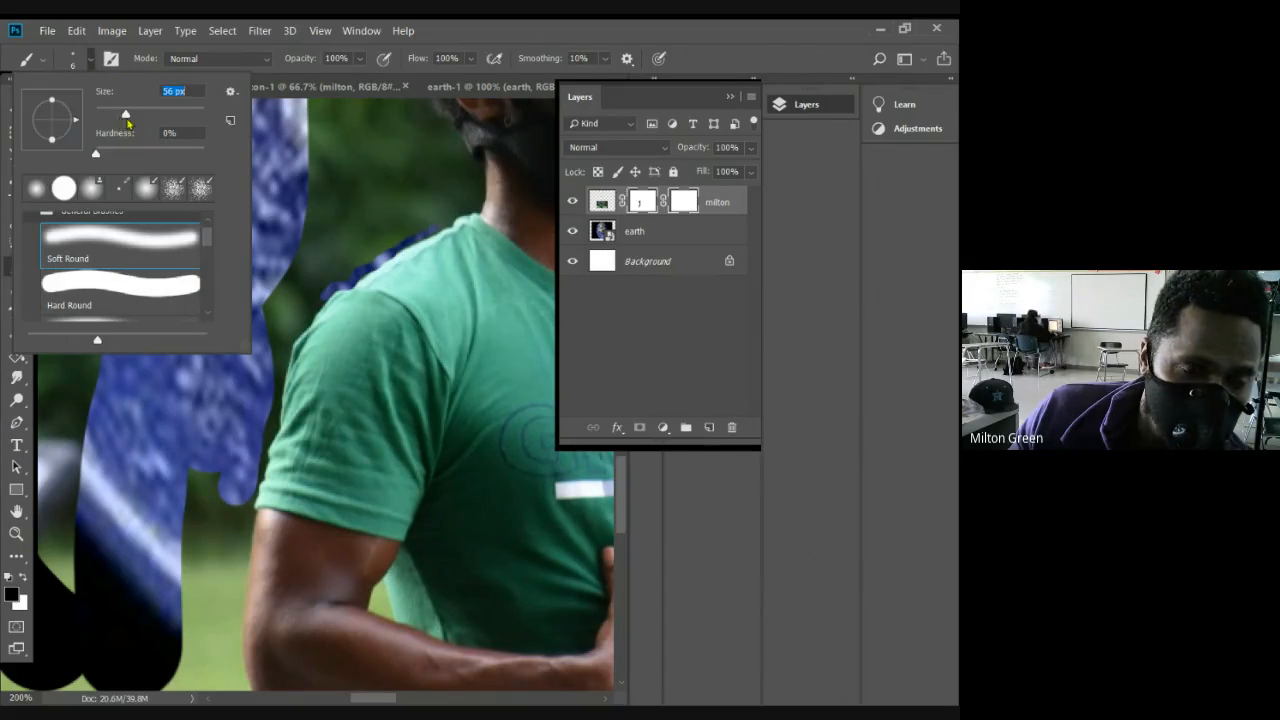
pyautogui.click(228, 466)
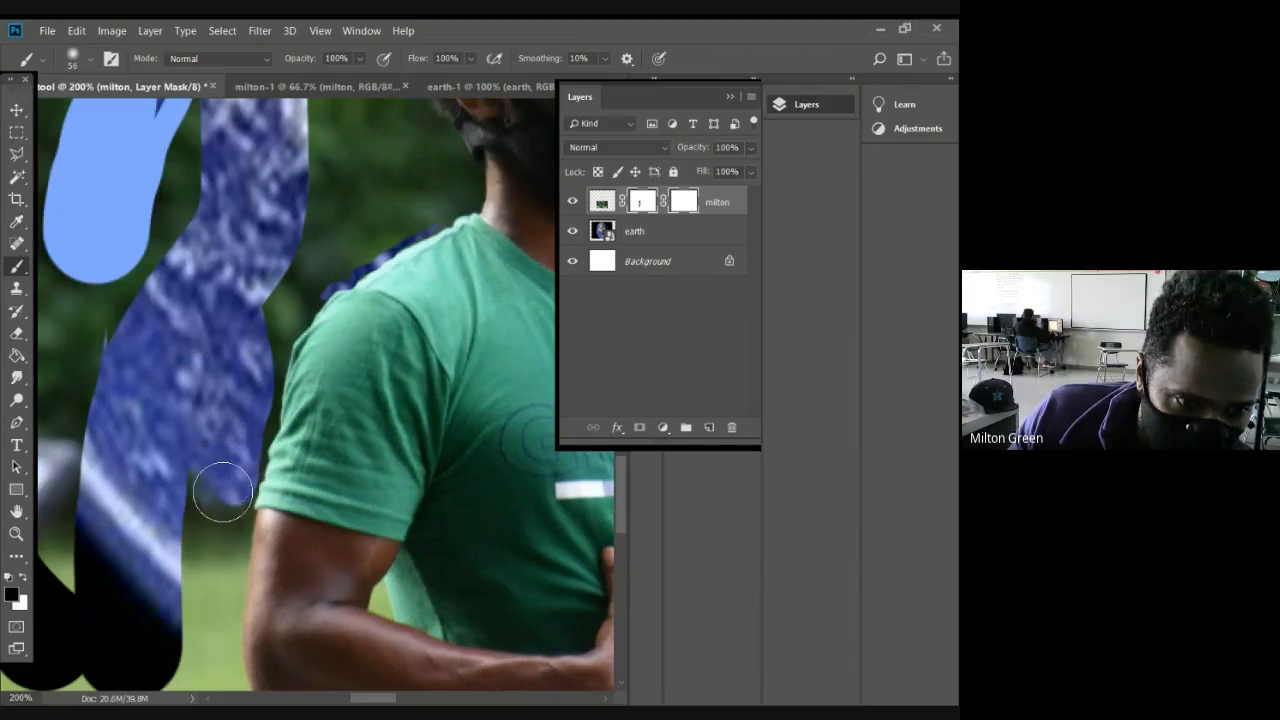
pyautogui.moveTo(221, 530); pyautogui.dragTo(202, 626)
pyautogui.scroll(-2, 202, 620)
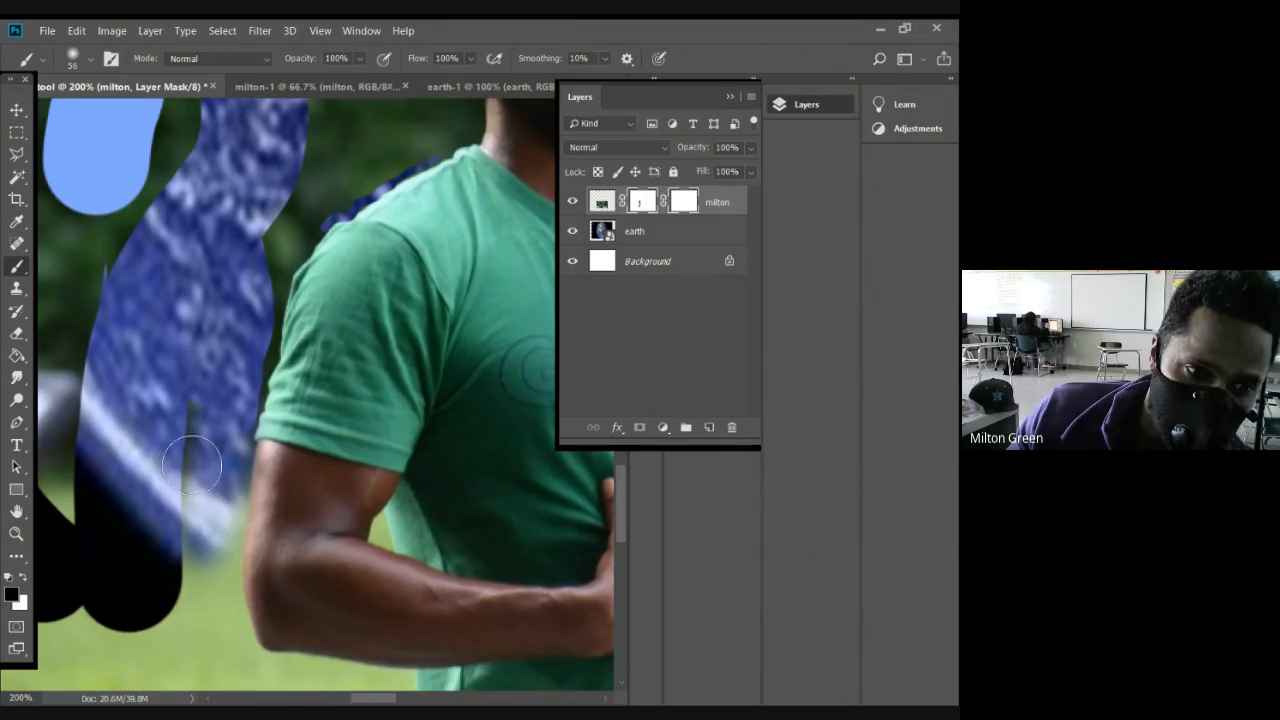
pyautogui.moveTo(200, 485)
pyautogui.mouseDown()
pyautogui.moveTo(211, 605)
pyautogui.moveTo(216, 513)
pyautogui.moveTo(222, 648)
pyautogui.moveTo(228, 666)
pyautogui.moveTo(211, 601)
pyautogui.moveTo(265, 688)
pyautogui.mouseUp()
pyautogui.scroll(-3, 192, 585)
pyautogui.moveTo(194, 394); pyautogui.dragTo(233, 505)
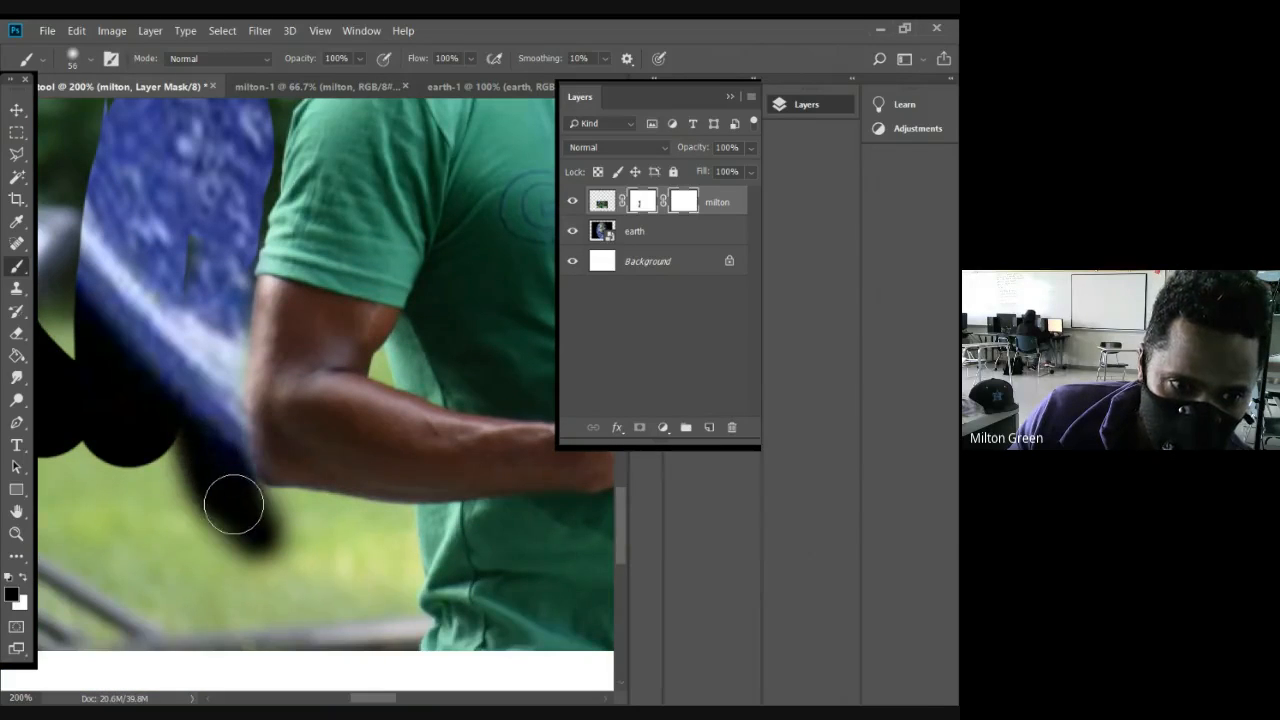
# Step: Hide a strip of grass below the elbow and forearm on the mask with the soft 56 px brush
pyautogui.click(27, 540)
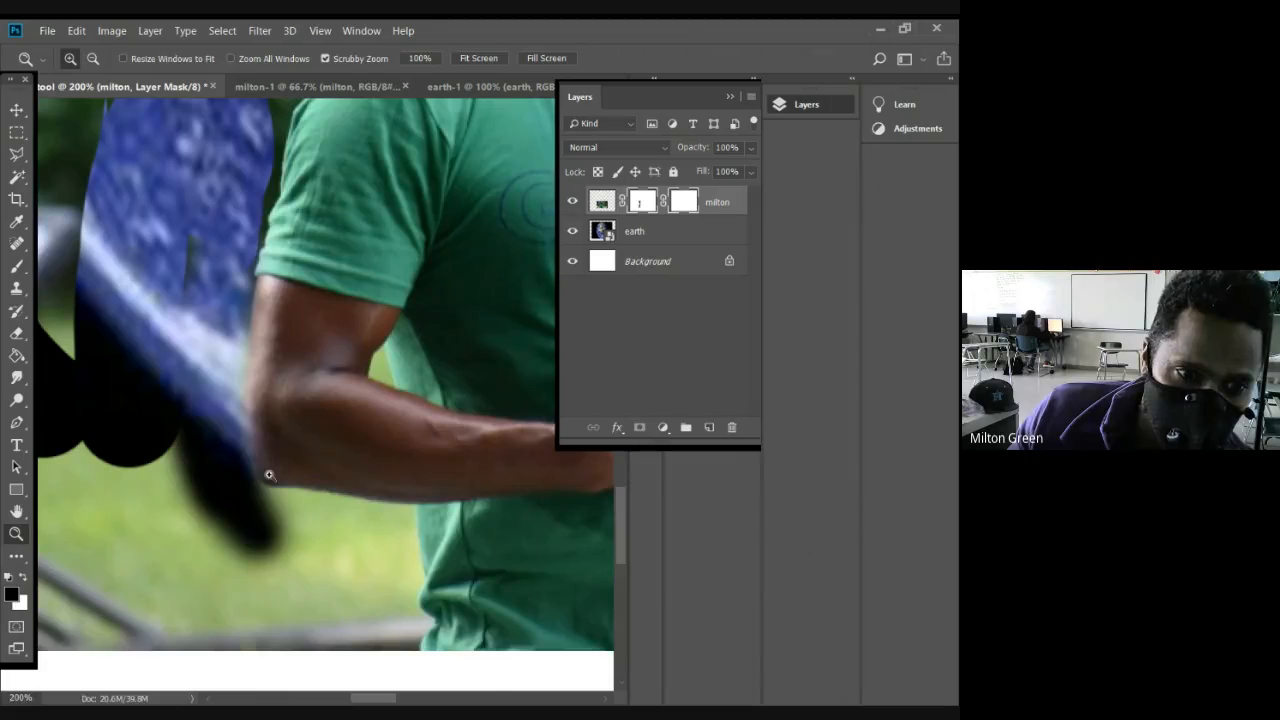
pyautogui.click(269, 474)
pyautogui.click(230, 442)
pyautogui.click(194, 412)
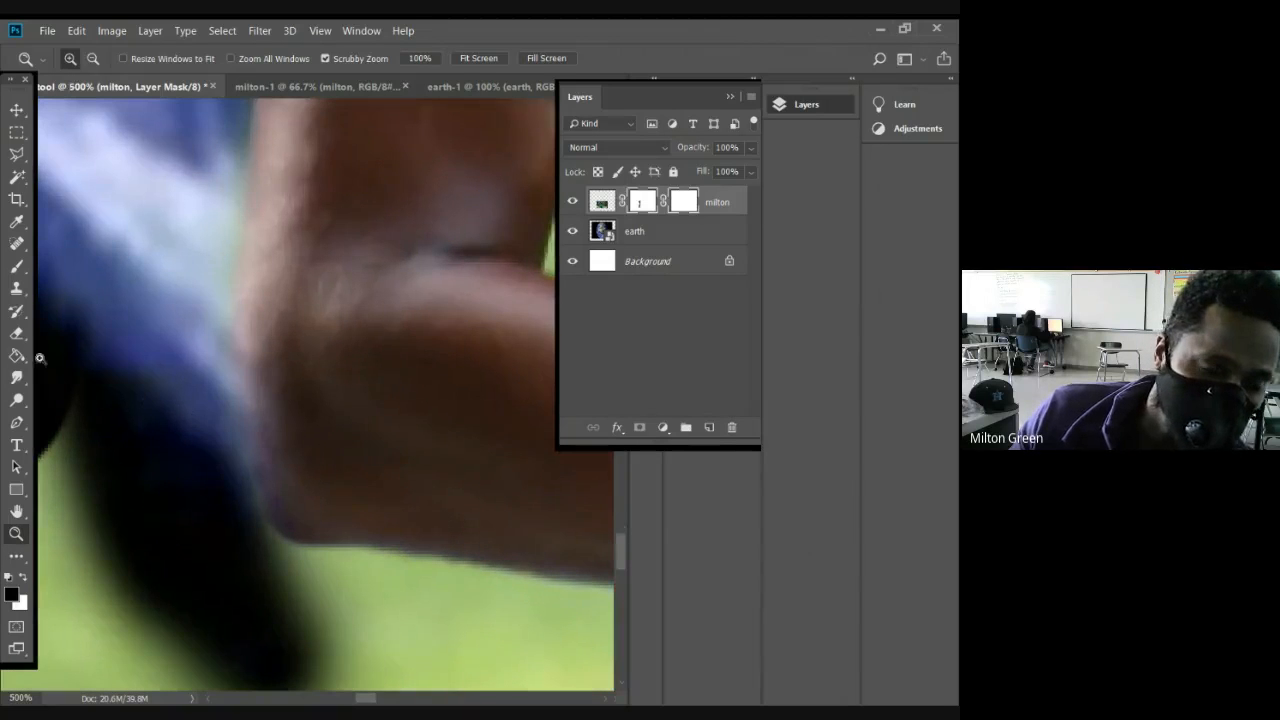
pyautogui.click(18, 267)
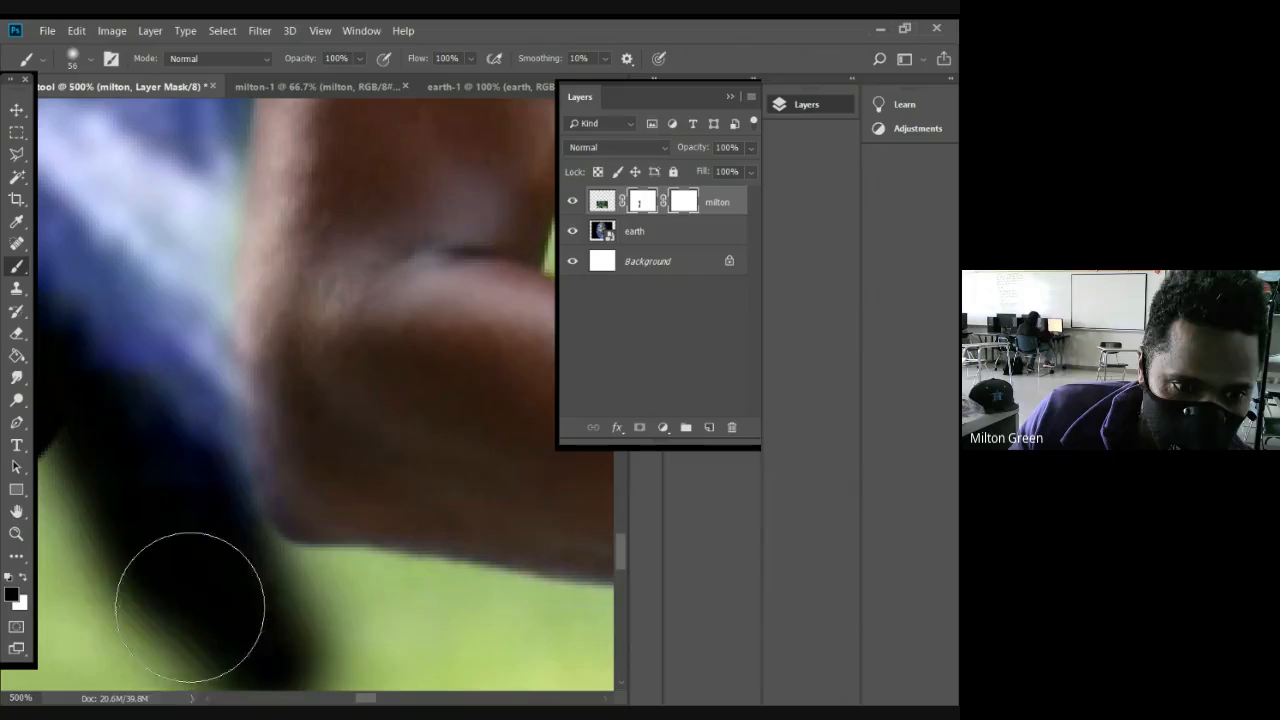
pyautogui.moveTo(190, 607)
pyautogui.mouseDown()
pyautogui.moveTo(446, 645)
pyautogui.moveTo(400, 643)
pyautogui.mouseUp()
# Step: Switch to the Hard Round brush at 56 px and hide more of the grass just beneath the elbow
pyautogui.click(91, 58)
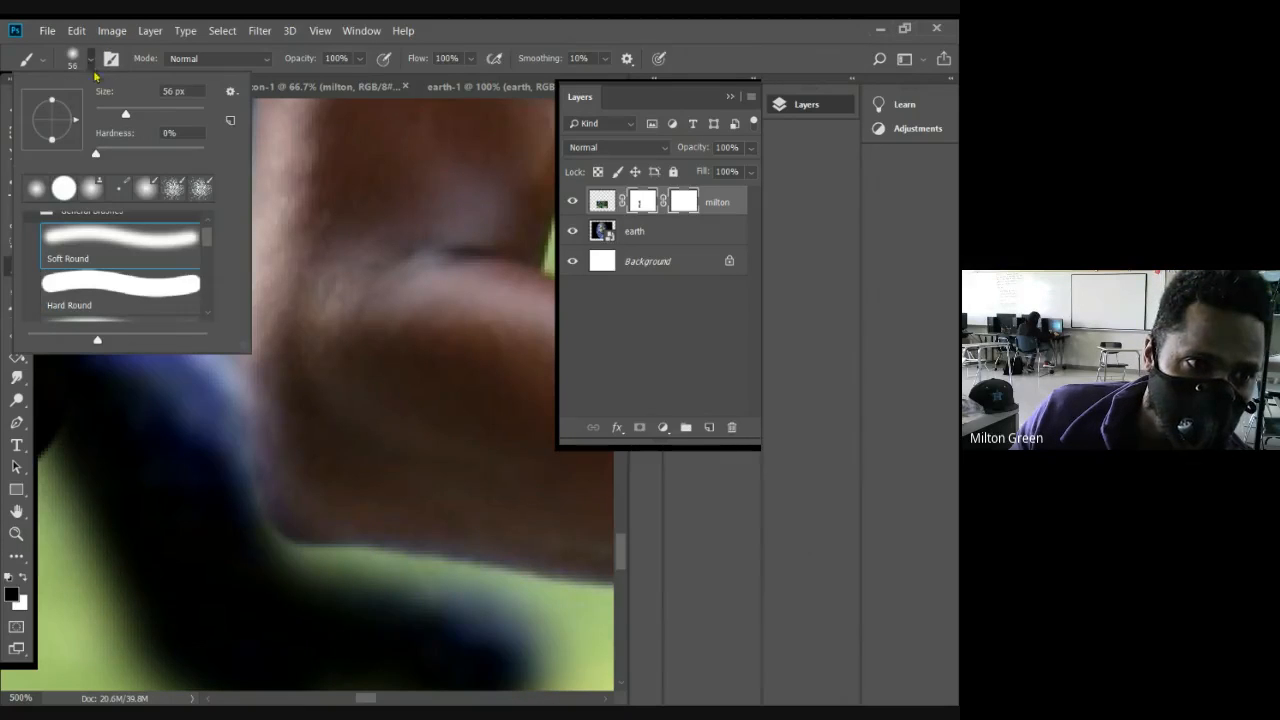
pyautogui.click(120, 285)
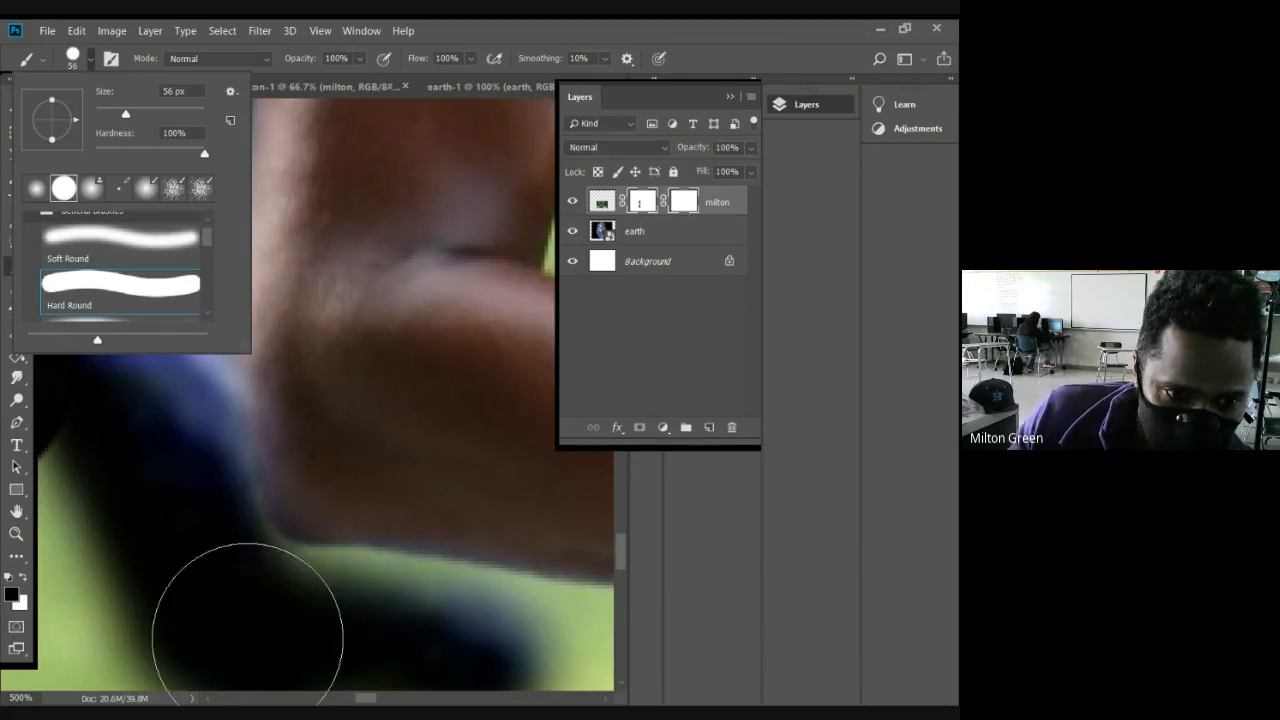
pyautogui.click(250, 626)
pyautogui.moveTo(250, 648)
pyautogui.mouseDown()
pyautogui.moveTo(437, 650)
pyautogui.moveTo(360, 656)
pyautogui.moveTo(300, 629)
pyautogui.moveTo(252, 634)
pyautogui.moveTo(50, 470)
pyautogui.mouseUp()
# Step: Reduce the Hard Round brush to 20 px and mask out the background close to the corner of the elbow
pyautogui.click(91, 60)
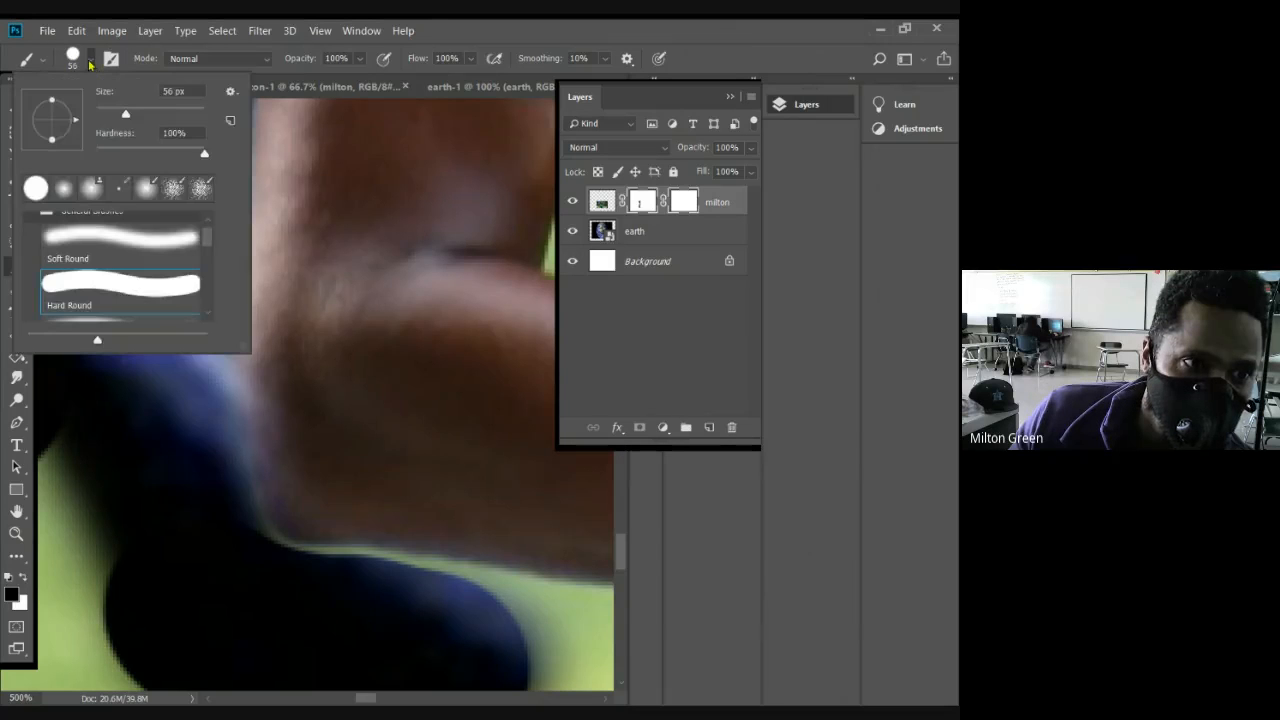
pyautogui.moveTo(120, 120); pyautogui.dragTo(118, 121)
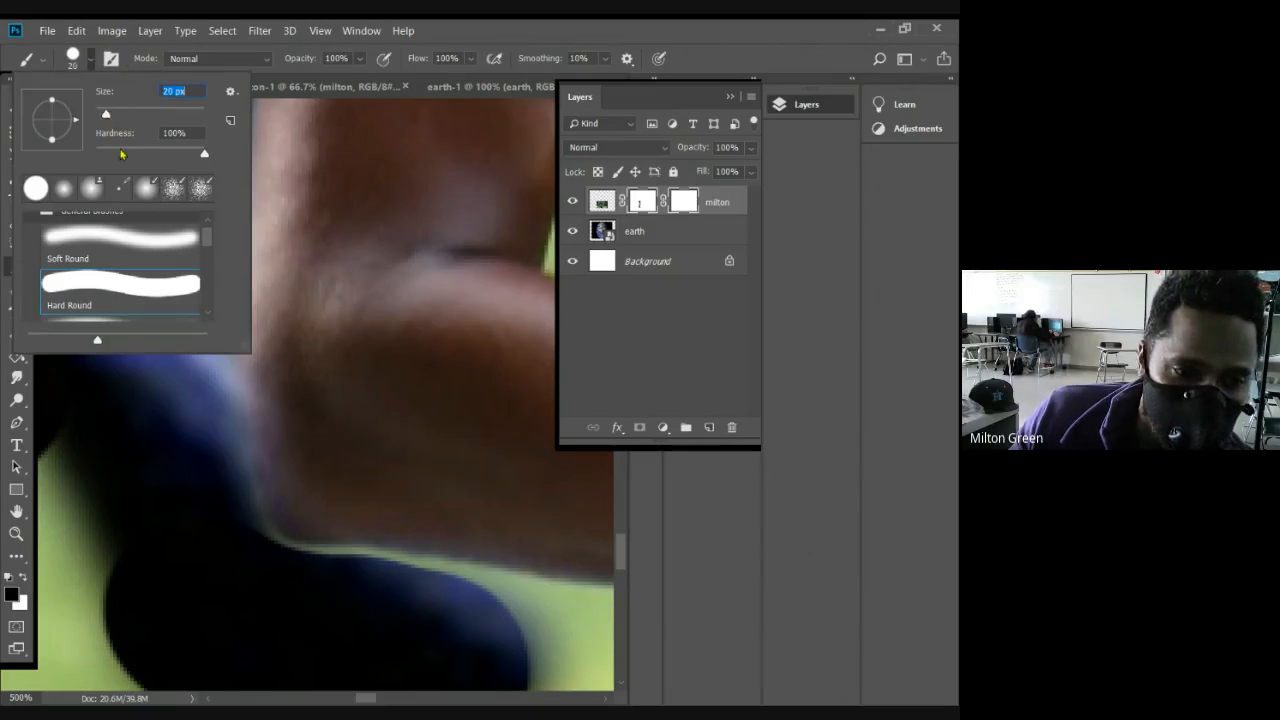
pyautogui.moveTo(214, 541); pyautogui.dragTo(257, 571)
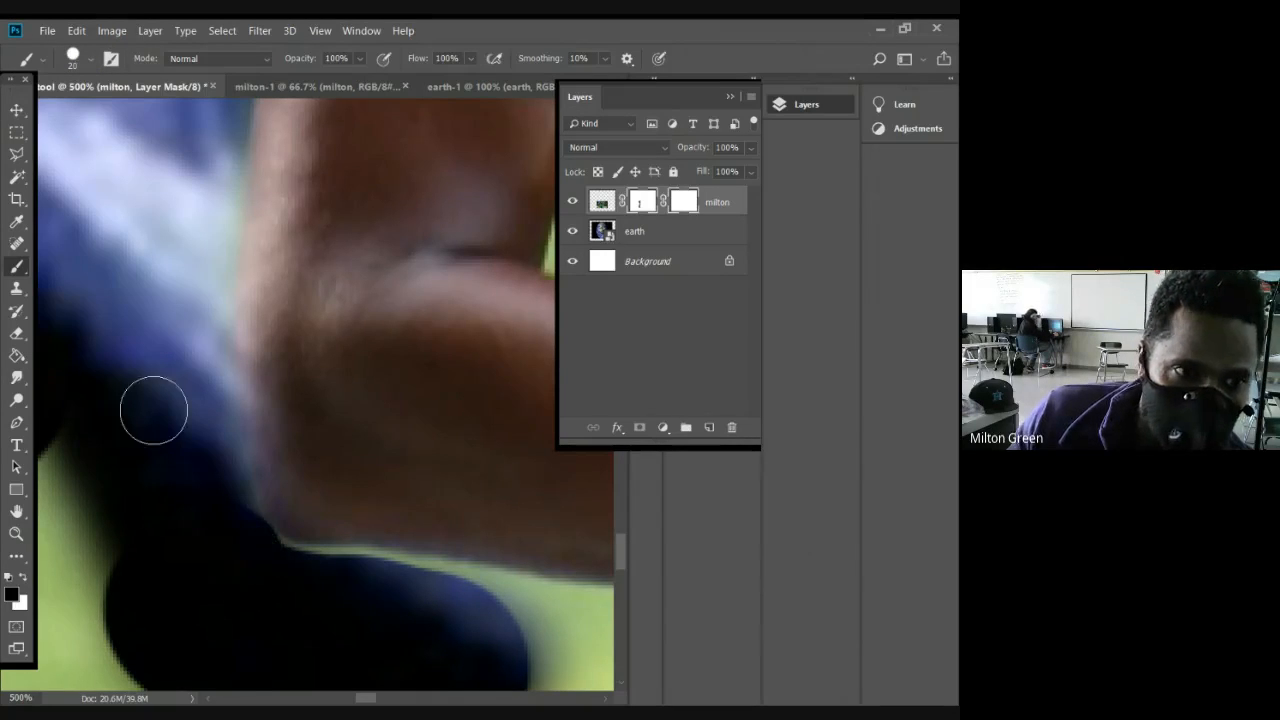
# Step: Choose the KYLE Ultimate Pencil Hard brush from Dry Media Brushes and paint black along the forearm's lower edge and across the elbow
pyautogui.click(90, 66)
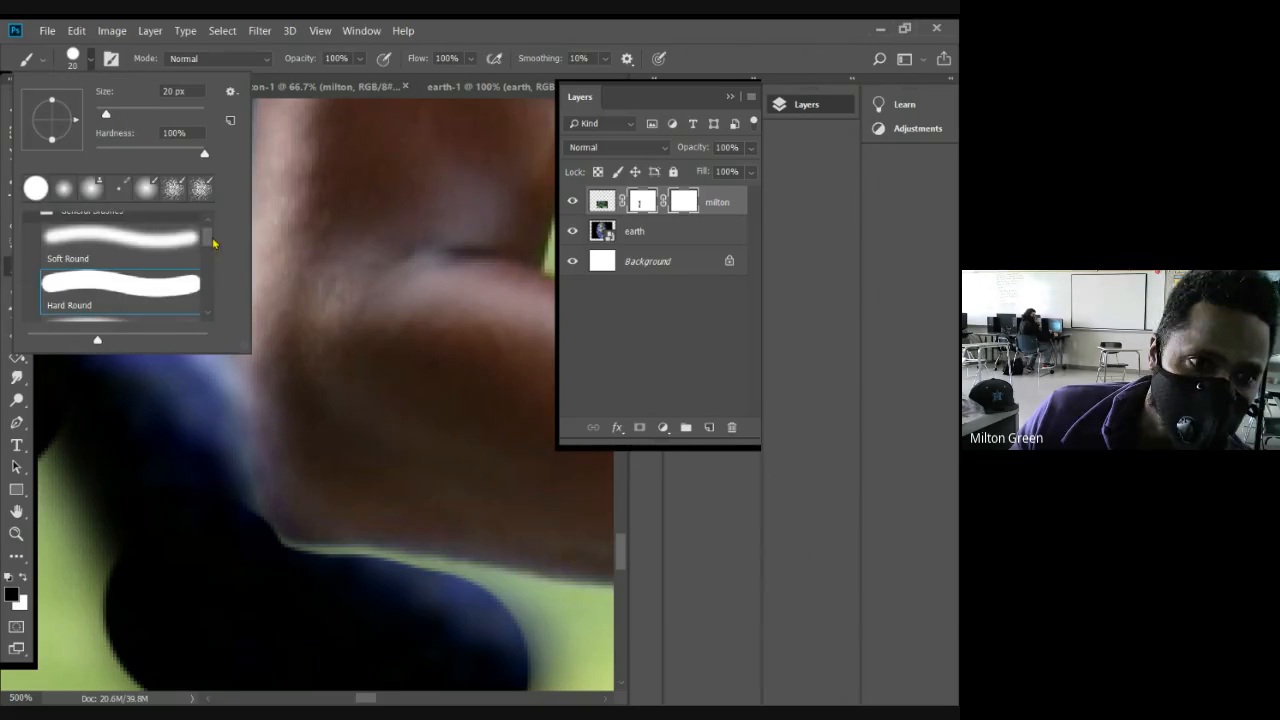
pyautogui.moveTo(207, 243); pyautogui.dragTo(208, 316)
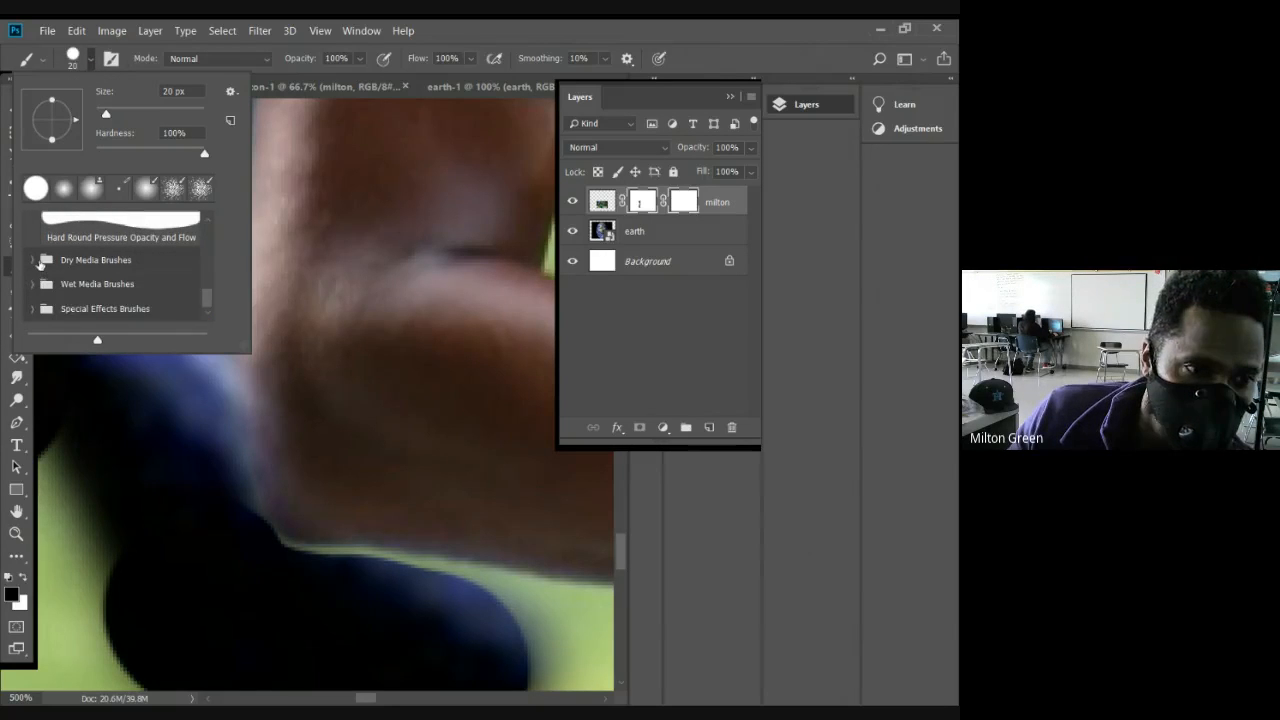
pyautogui.click(35, 260)
pyautogui.click(95, 276)
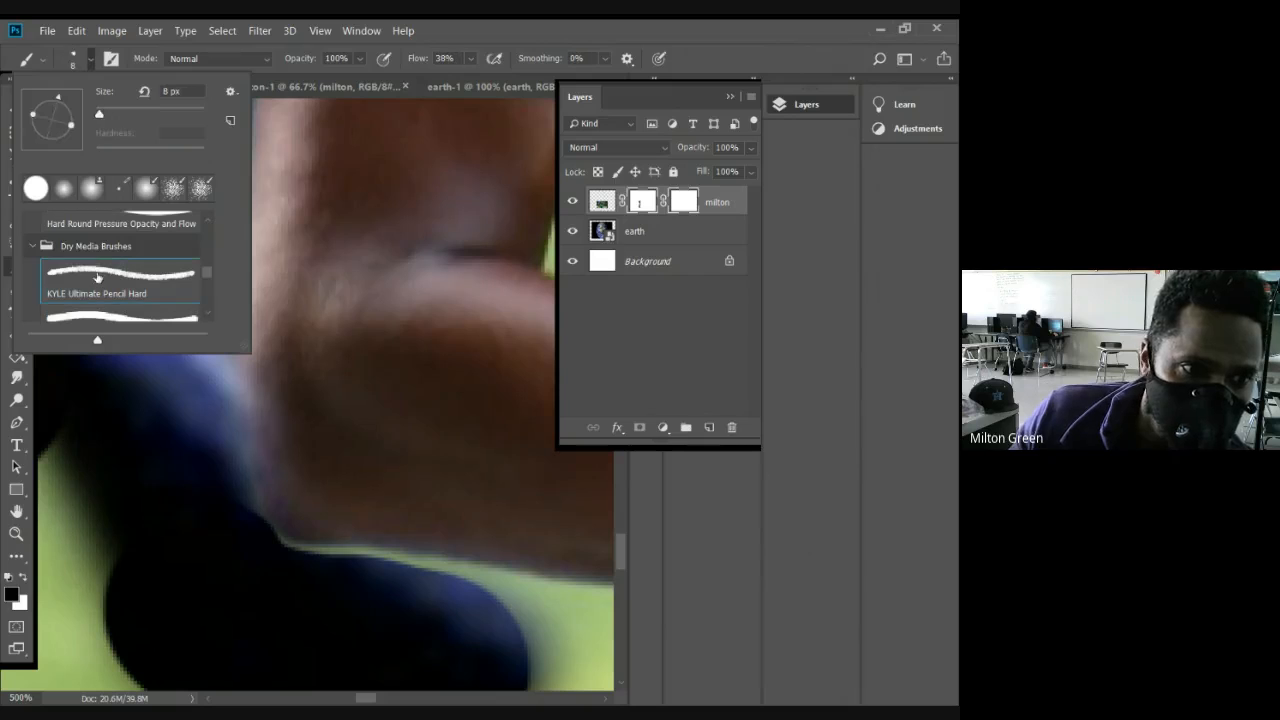
pyautogui.click(262, 555)
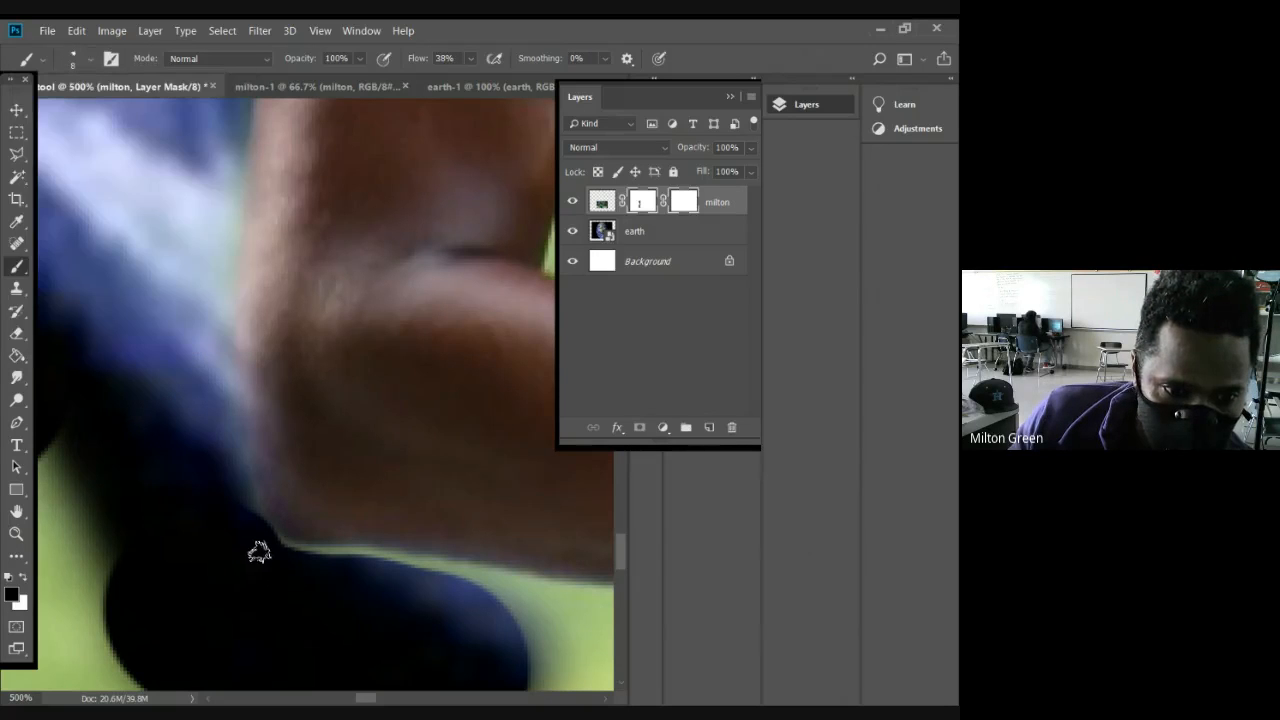
pyautogui.moveTo(310, 564); pyautogui.dragTo(490, 589)
pyautogui.moveTo(271, 551)
pyautogui.mouseDown()
pyautogui.moveTo(457, 574)
pyautogui.moveTo(409, 566)
pyautogui.moveTo(446, 571)
pyautogui.moveTo(541, 598)
pyautogui.moveTo(426, 569)
pyautogui.moveTo(514, 586)
pyautogui.moveTo(440, 597)
pyautogui.moveTo(357, 557)
pyautogui.moveTo(303, 549)
pyautogui.moveTo(426, 589)
pyautogui.moveTo(236, 414)
pyautogui.mouseUp()
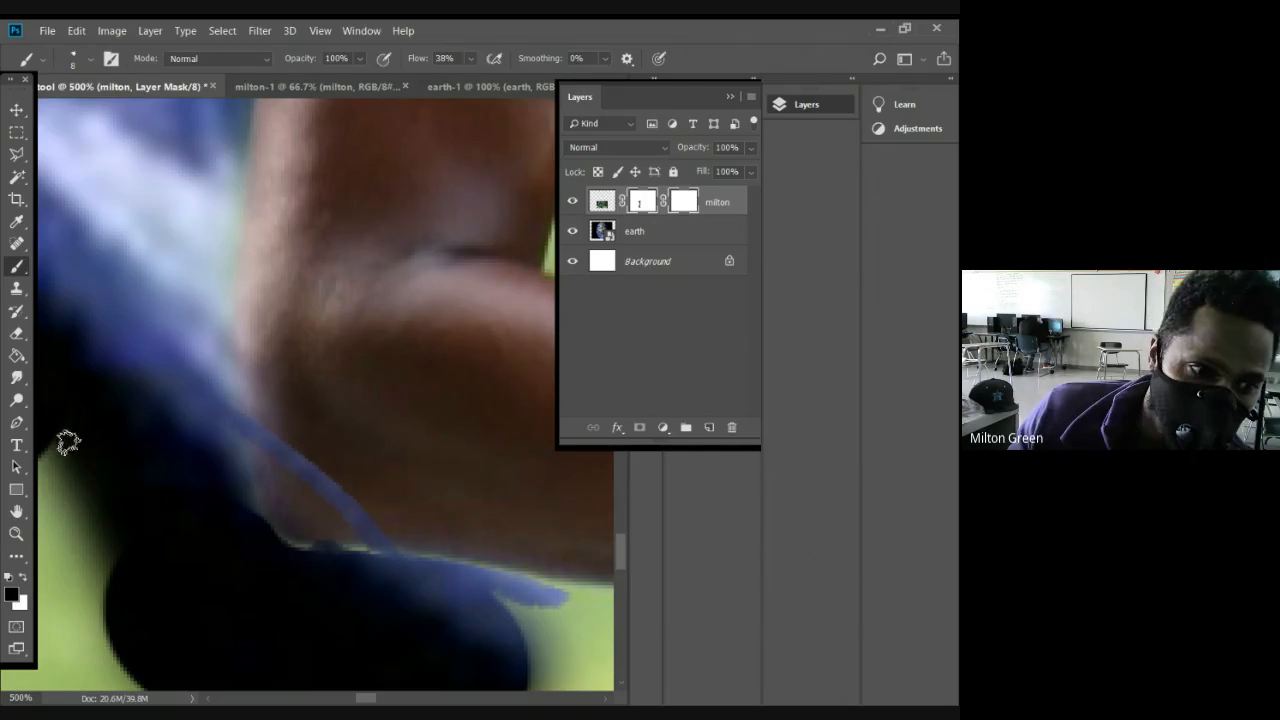
# Step: Swap the painting colour to white and restore the part of the elbow hidden by the stray stroke
pyautogui.click(24, 580)
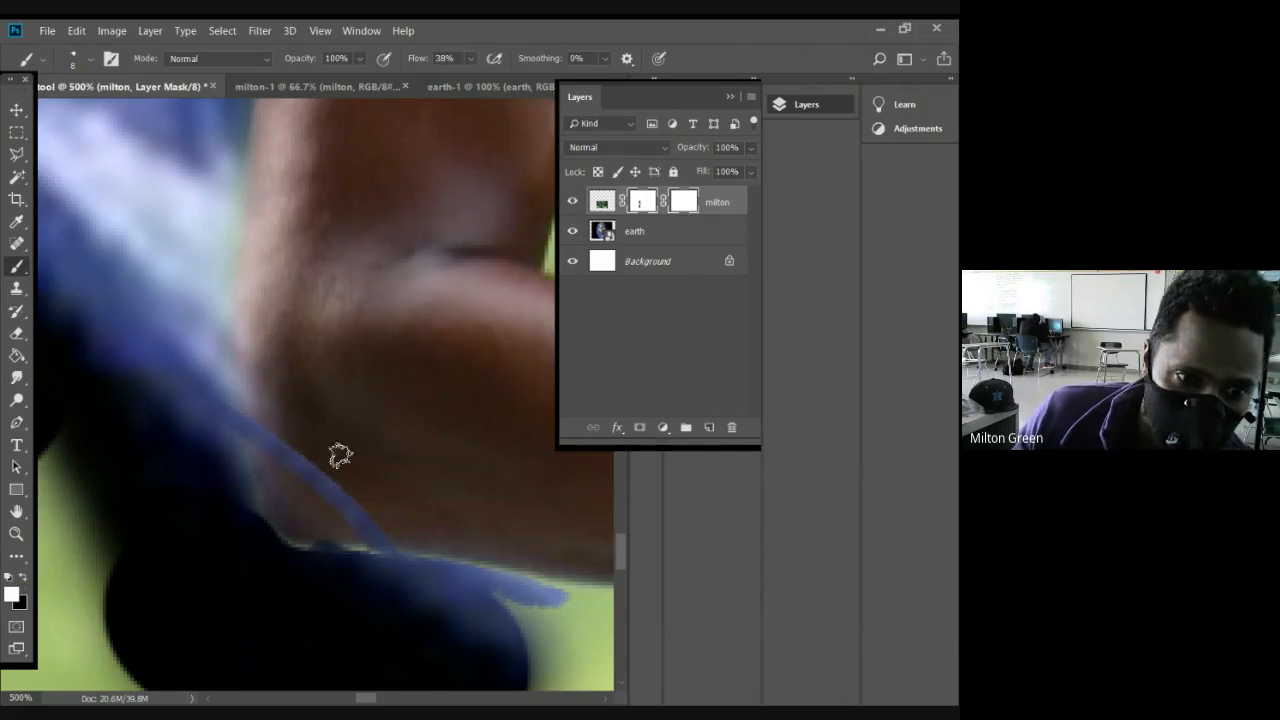
pyautogui.moveTo(255, 438)
pyautogui.mouseDown()
pyautogui.moveTo(233, 391)
pyautogui.moveTo(258, 444)
pyautogui.moveTo(259, 400)
pyautogui.moveTo(319, 495)
pyautogui.moveTo(266, 447)
pyautogui.moveTo(362, 526)
pyautogui.moveTo(284, 470)
pyautogui.moveTo(307, 461)
pyautogui.moveTo(278, 467)
pyautogui.moveTo(375, 530)
pyautogui.mouseUp()
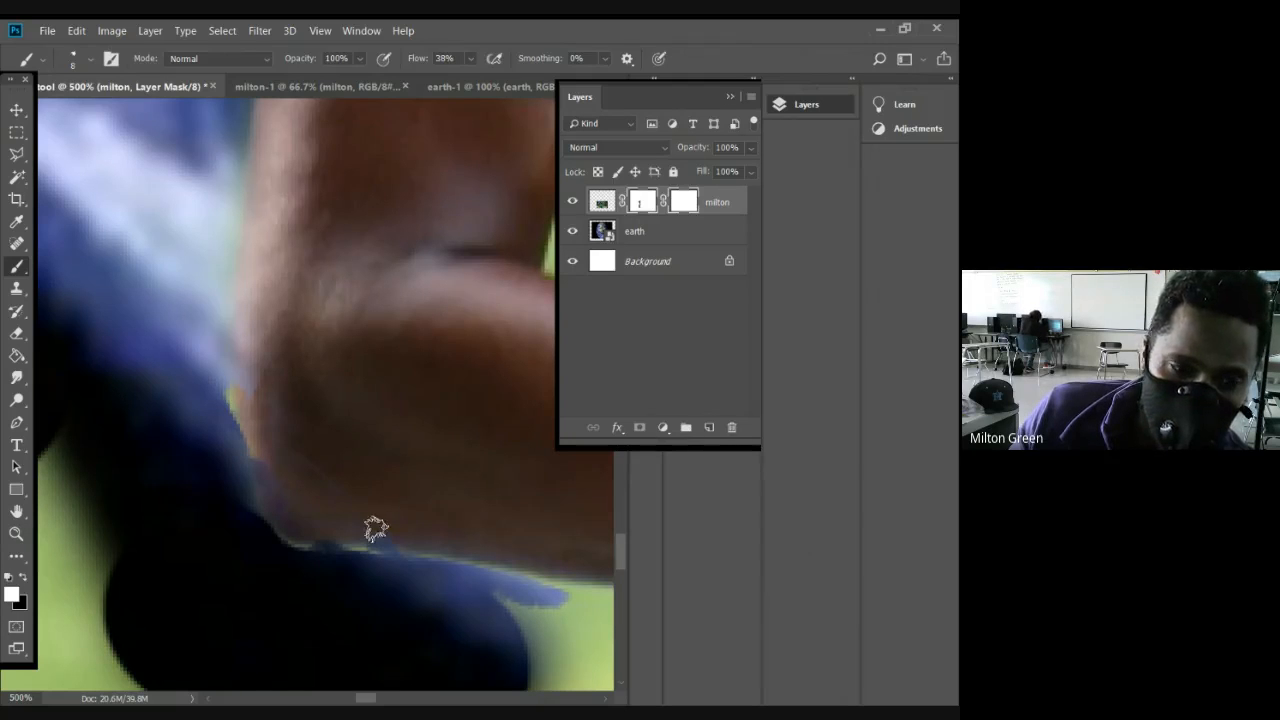
pyautogui.click(16, 533)
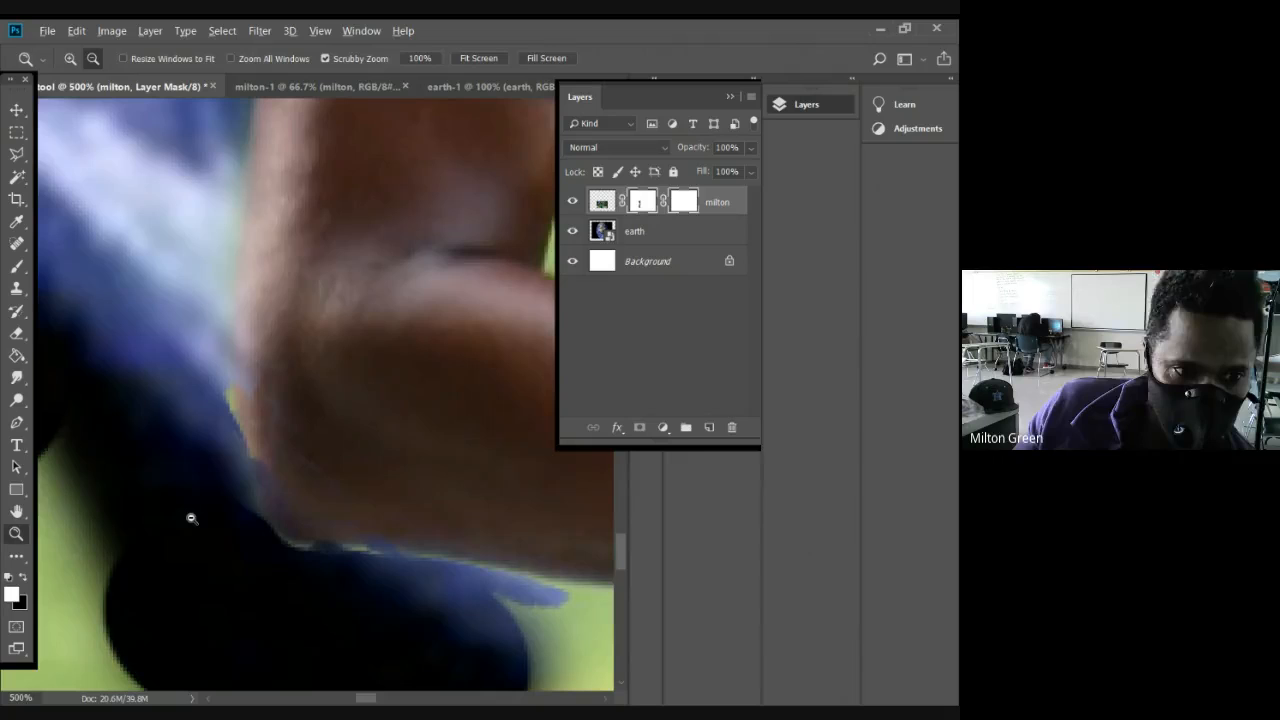
pyautogui.keyDown('alt'); pyautogui.click(191, 518); pyautogui.keyUp('alt')
pyautogui.keyDown('alt'); pyautogui.click(191, 518); pyautogui.keyUp('alt')
pyautogui.keyDown('alt'); pyautogui.click(189, 518); pyautogui.keyUp('alt')
pyautogui.keyDown('alt'); pyautogui.click(187, 519); pyautogui.keyUp('alt')
pyautogui.keyDown('alt'); pyautogui.click(187, 519); pyautogui.keyUp('alt')
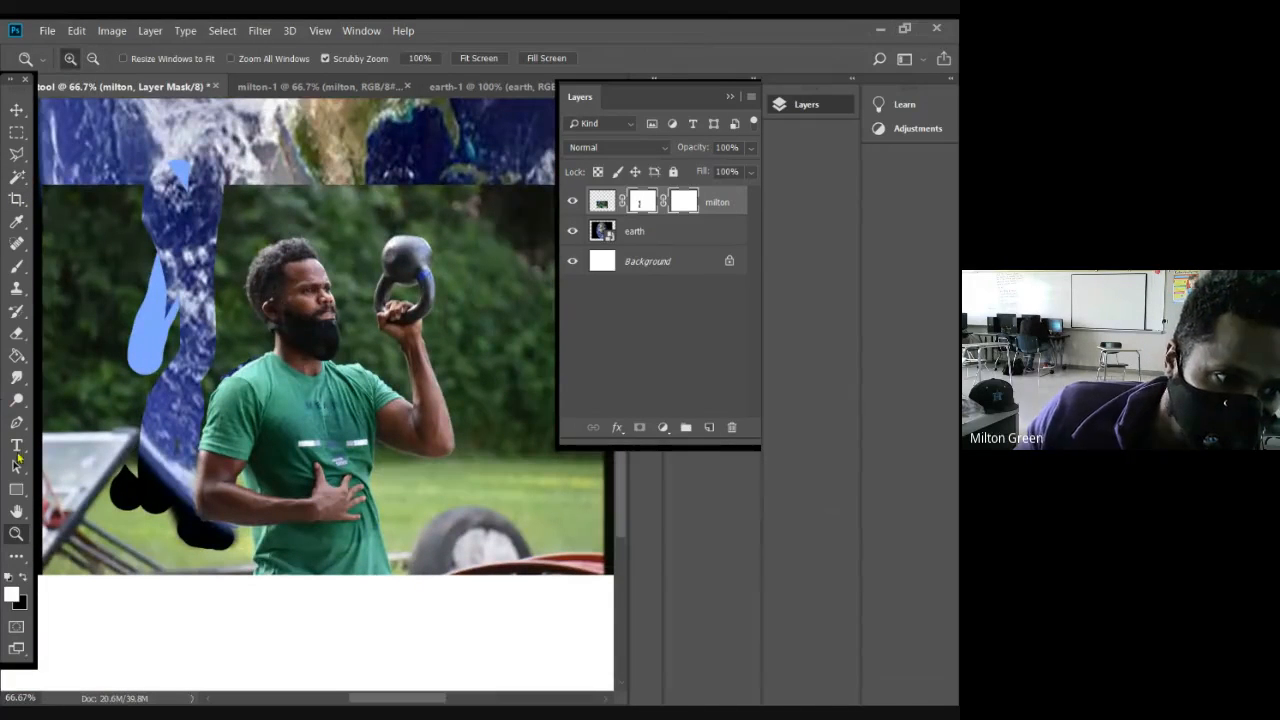
pyautogui.click(17, 265)
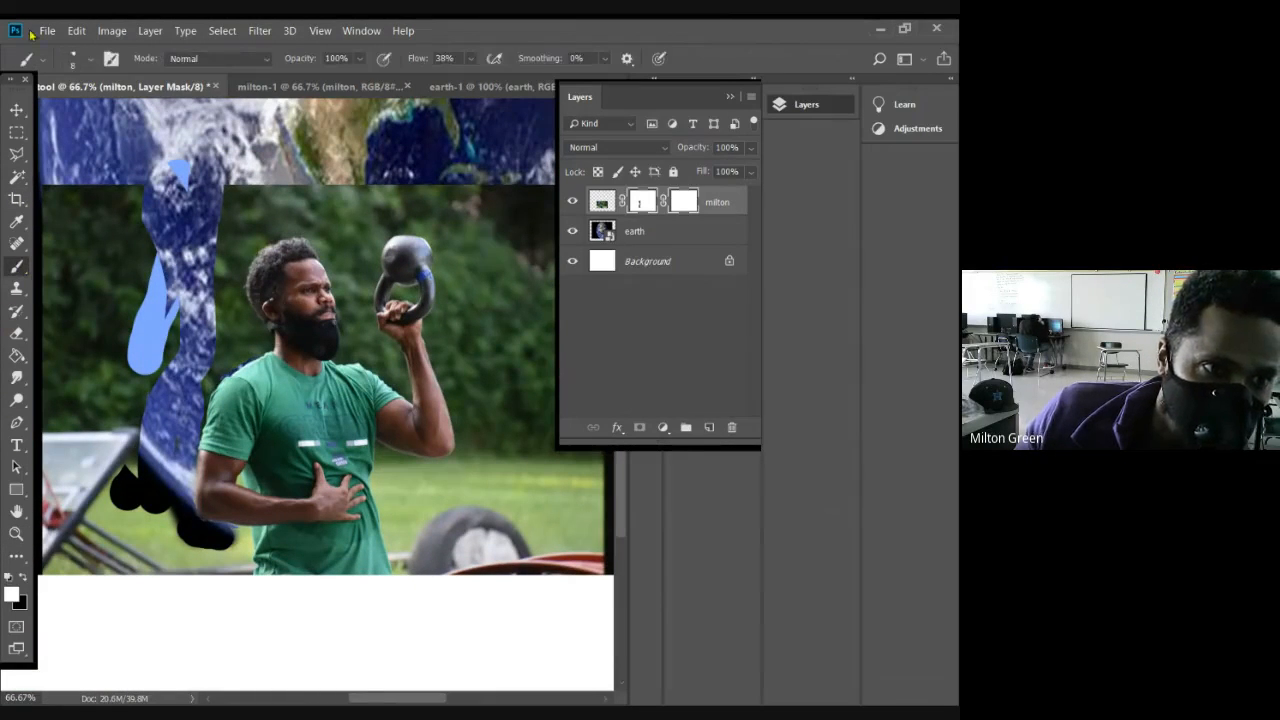
pyautogui.click(94, 63)
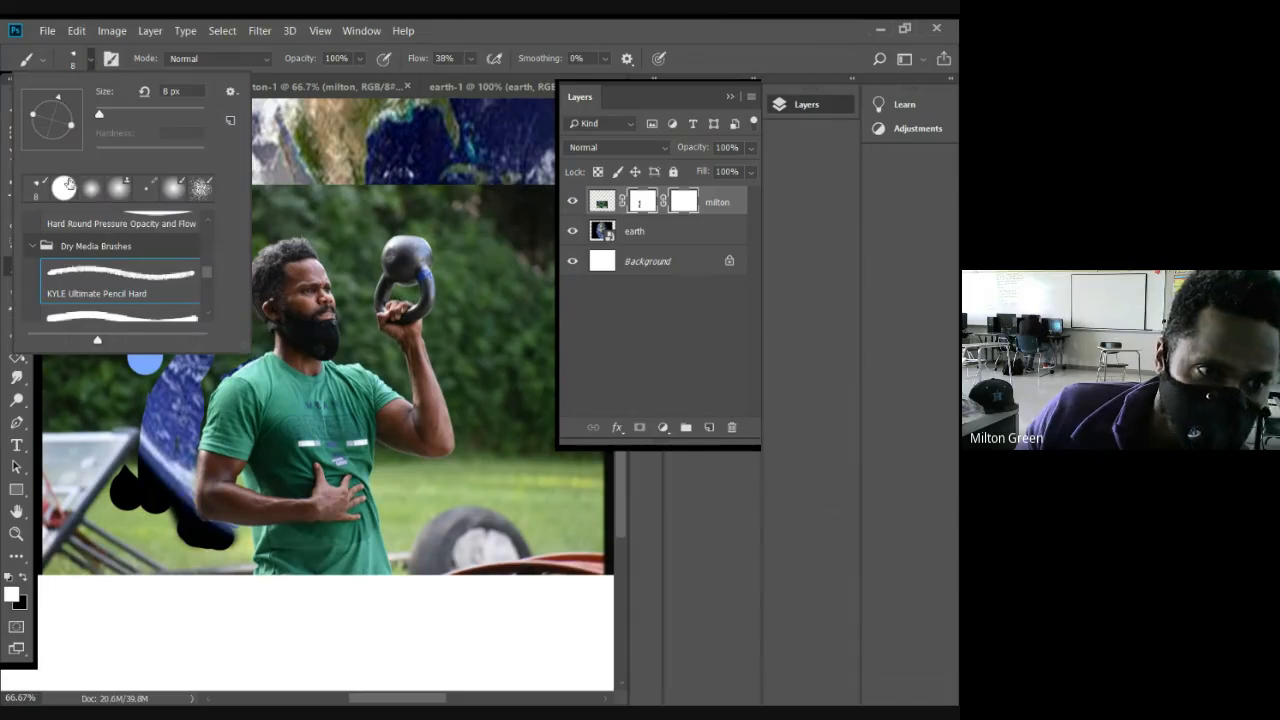
pyautogui.press('s')
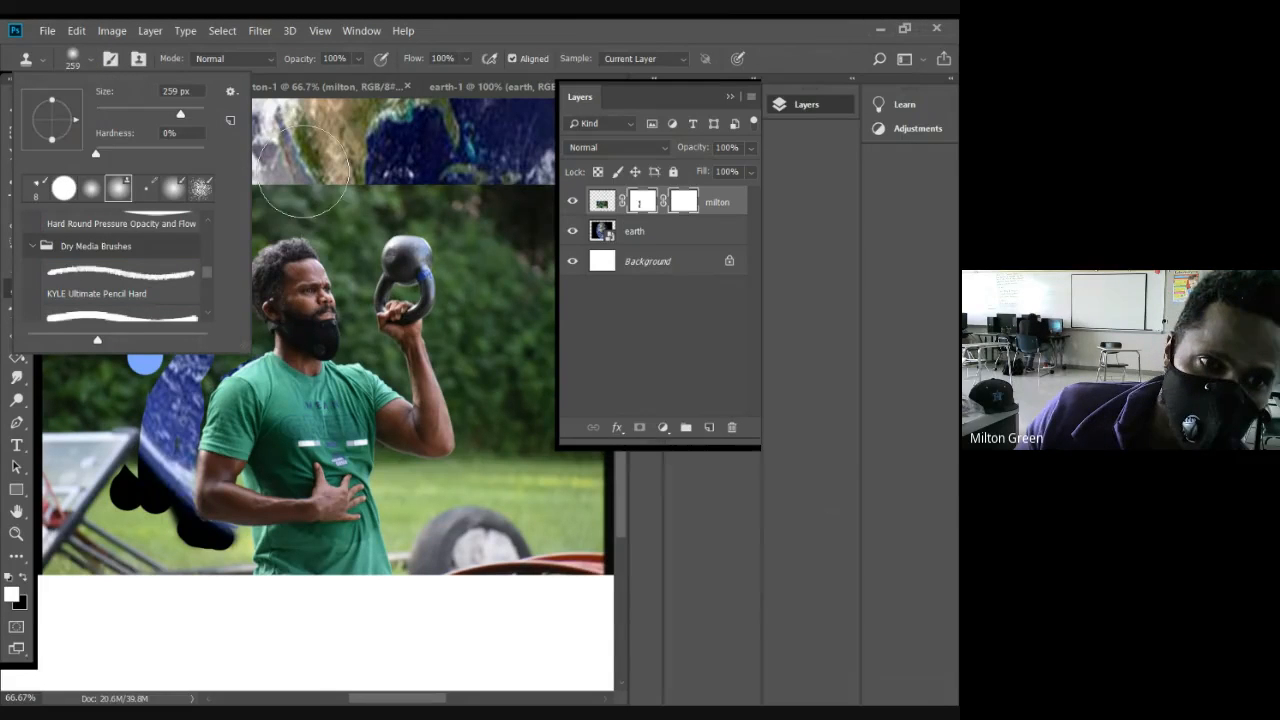
pyautogui.click(86, 510)
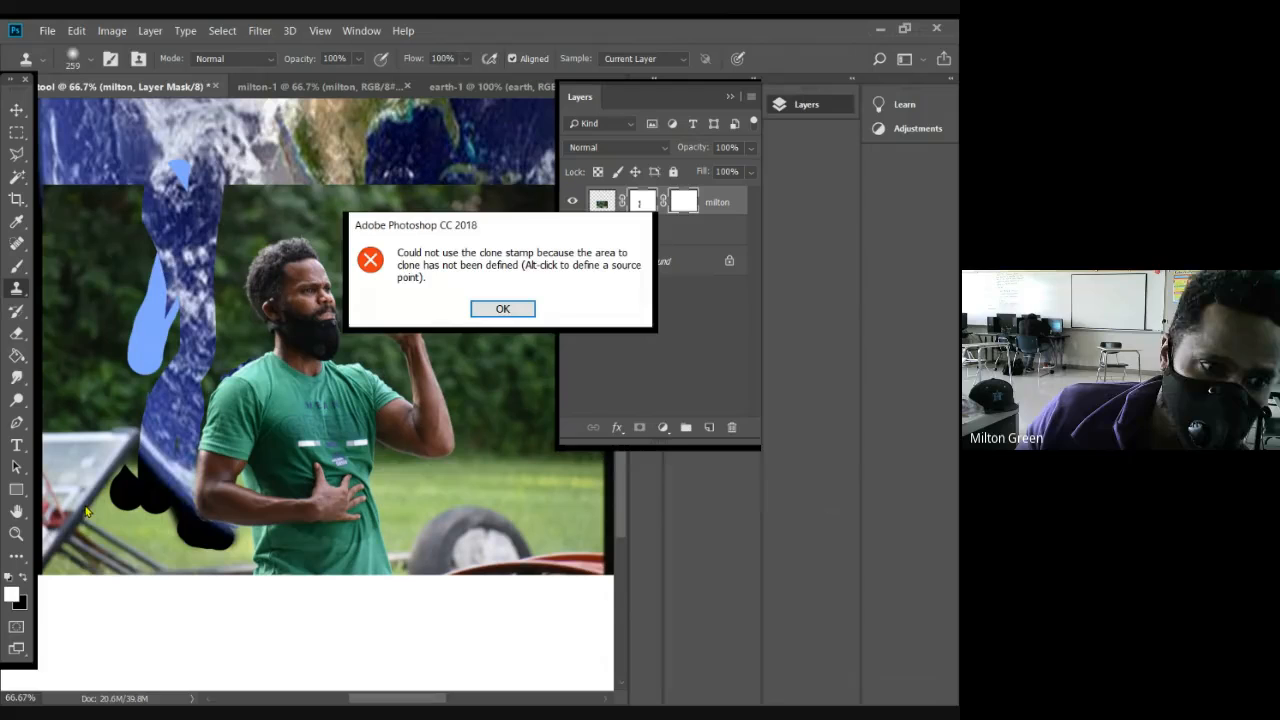
pyautogui.click(502, 308)
# Step: Choose the Soft Round brush at 448 px and paint white on the mask to restore the background around the man's bent elbow
pyautogui.click(16, 266)
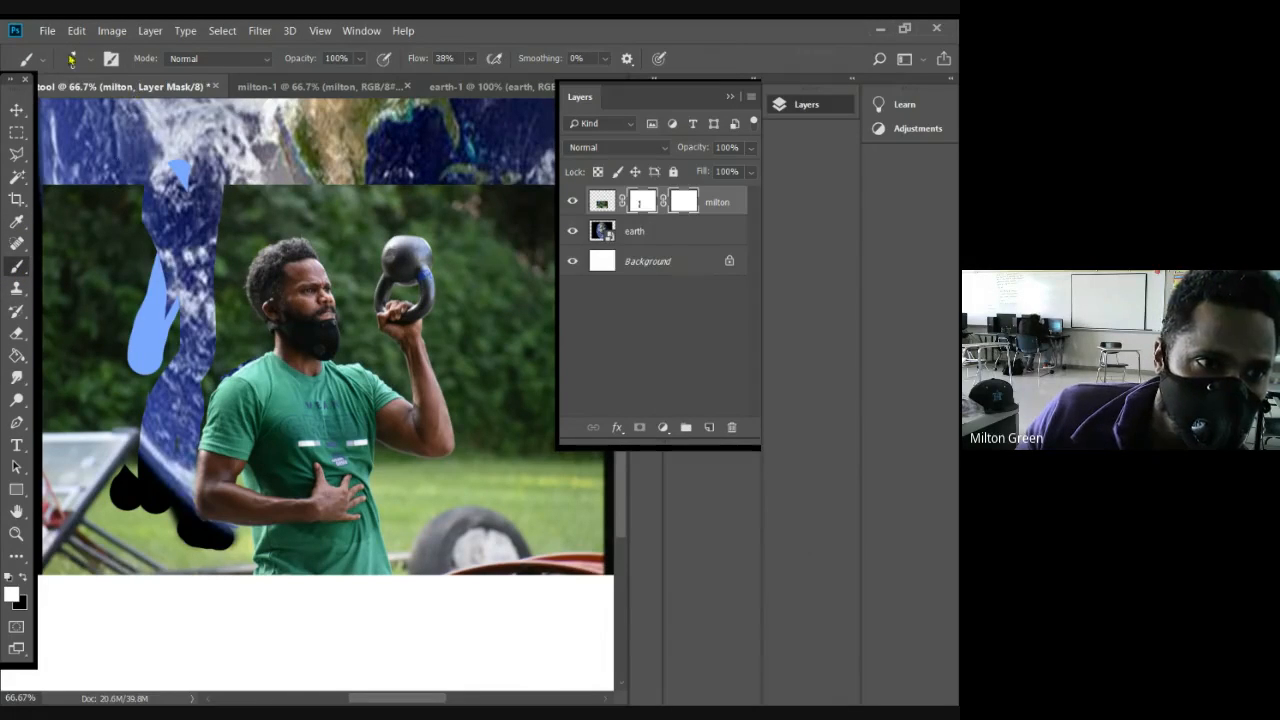
pyautogui.click(88, 62)
pyautogui.click(91, 189)
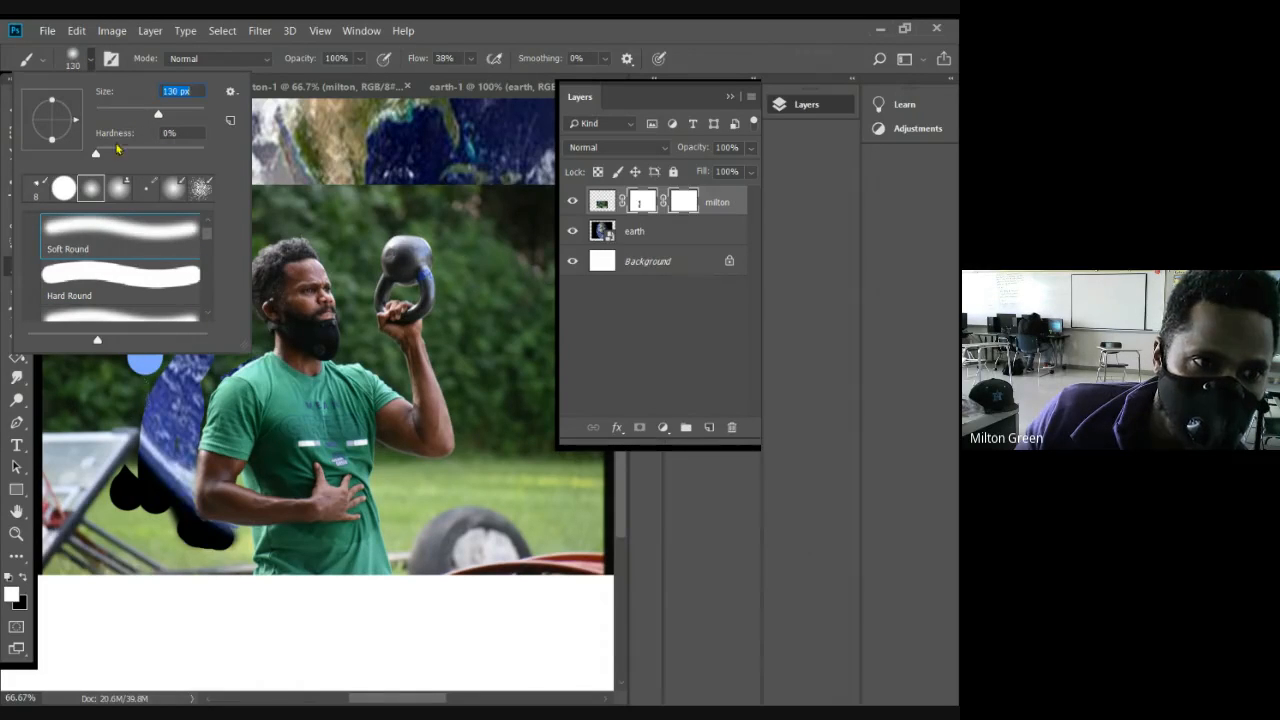
pyautogui.moveTo(193, 132); pyautogui.dragTo(194, 132)
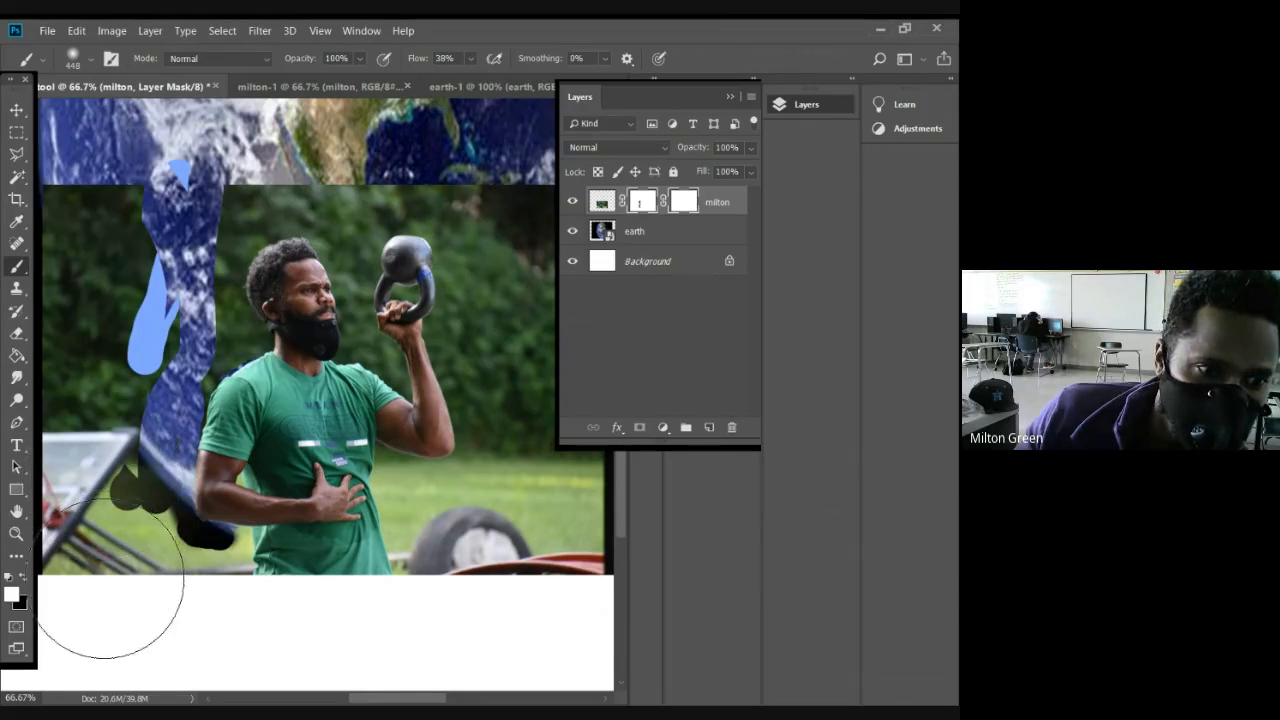
pyautogui.moveTo(114, 586); pyautogui.dragTo(118, 340)
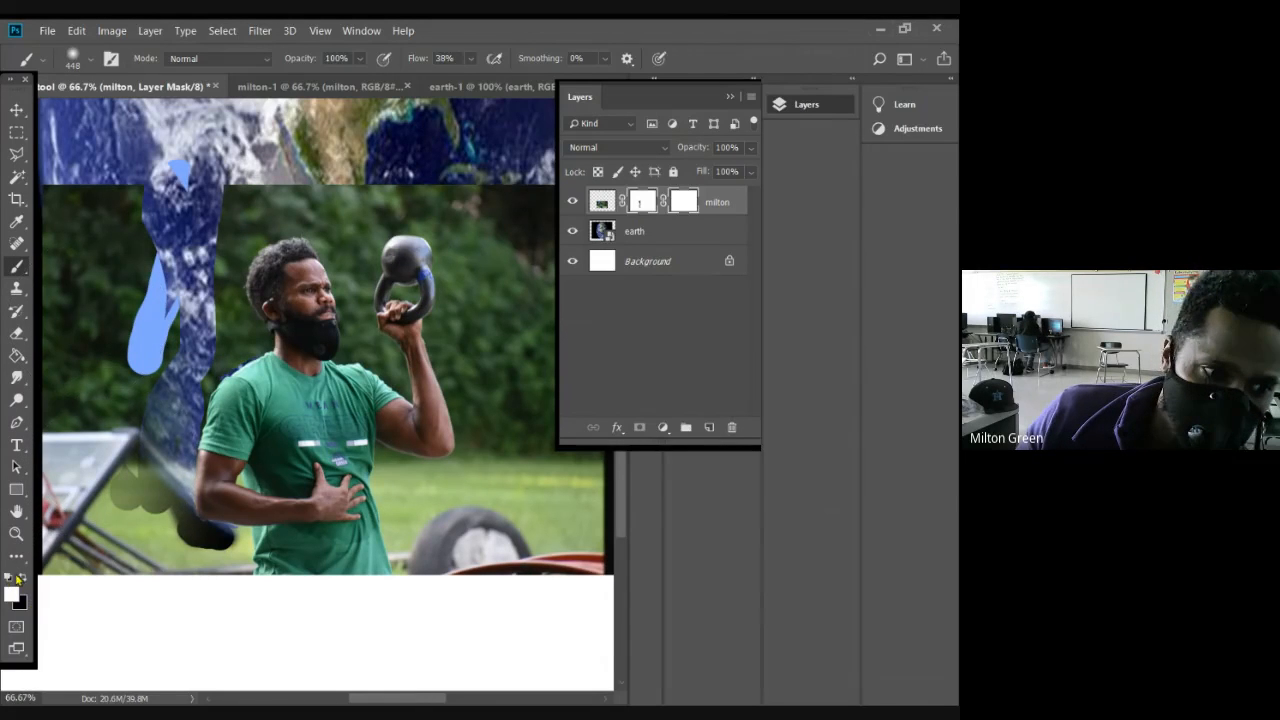
# Step: Swap the painting colour to black and fade out the photo background on both sides of the man and above his head
pyautogui.moveTo(120, 150)
pyautogui.mouseDown()
pyautogui.moveTo(105, 435)
pyautogui.moveTo(40, 192)
pyautogui.moveTo(130, 470)
pyautogui.moveTo(95, 668)
pyautogui.moveTo(15, 430)
pyautogui.mouseUp()
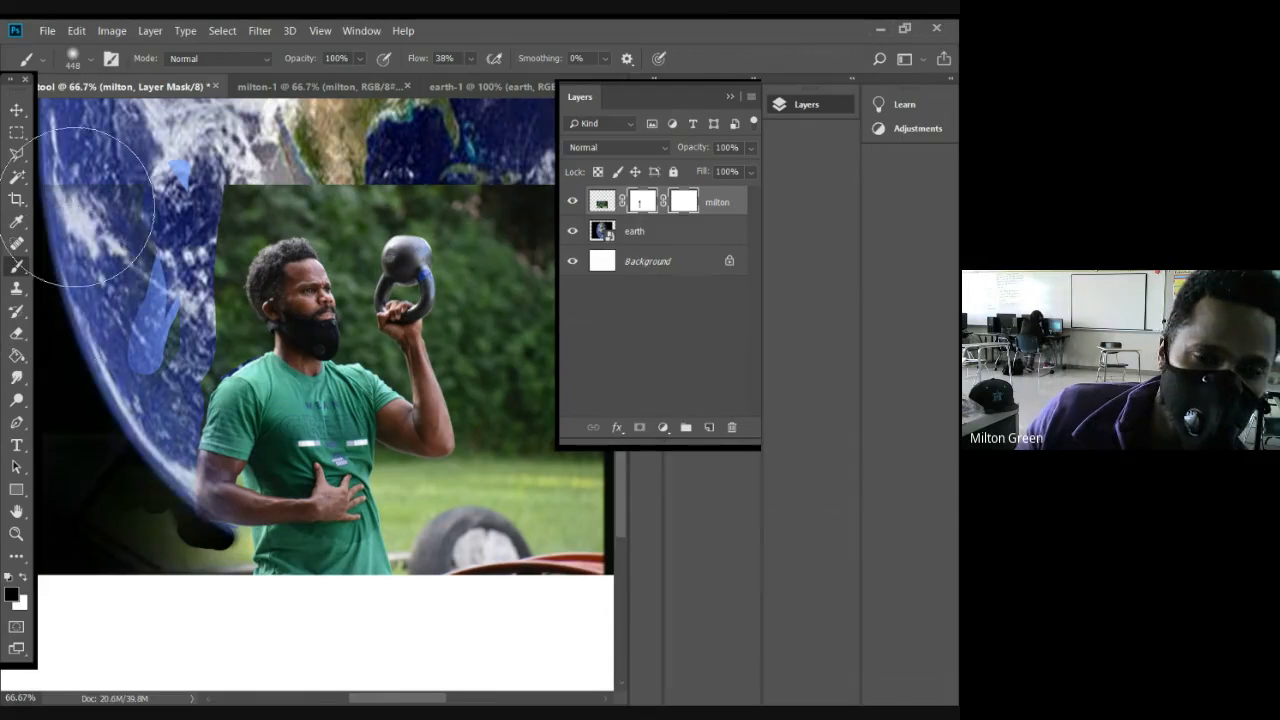
pyautogui.moveTo(514, 171)
pyautogui.mouseDown()
pyautogui.moveTo(545, 625)
pyautogui.moveTo(463, 534)
pyautogui.moveTo(537, 337)
pyautogui.mouseUp()
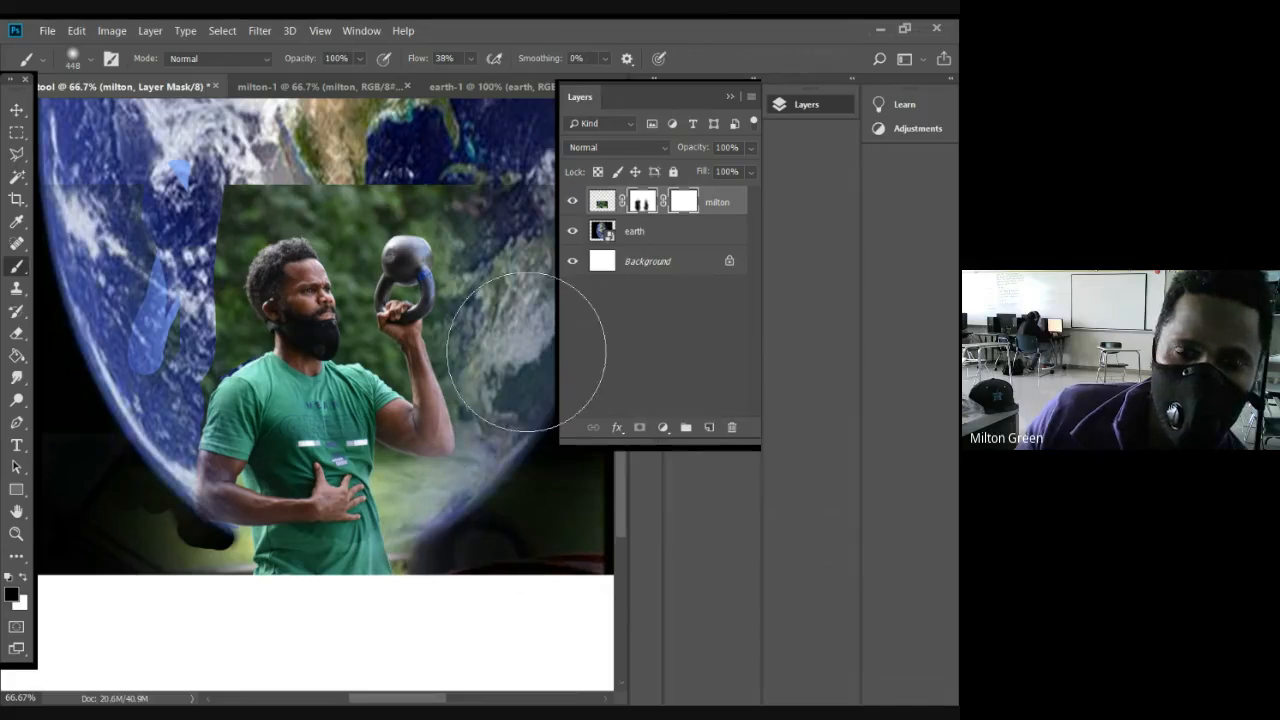
pyautogui.moveTo(525, 148)
pyautogui.mouseDown()
pyautogui.moveTo(470, 131)
pyautogui.moveTo(242, 130)
pyautogui.moveTo(200, 142)
pyautogui.moveTo(213, 171)
pyautogui.moveTo(175, 180)
pyautogui.moveTo(150, 208)
pyautogui.moveTo(220, 146)
pyautogui.moveTo(174, 172)
pyautogui.moveTo(293, 138)
pyautogui.moveTo(444, 178)
pyautogui.moveTo(464, 164)
pyautogui.moveTo(441, 188)
pyautogui.moveTo(470, 372)
pyautogui.moveTo(447, 345)
pyautogui.moveTo(505, 429)
pyautogui.mouseUp()
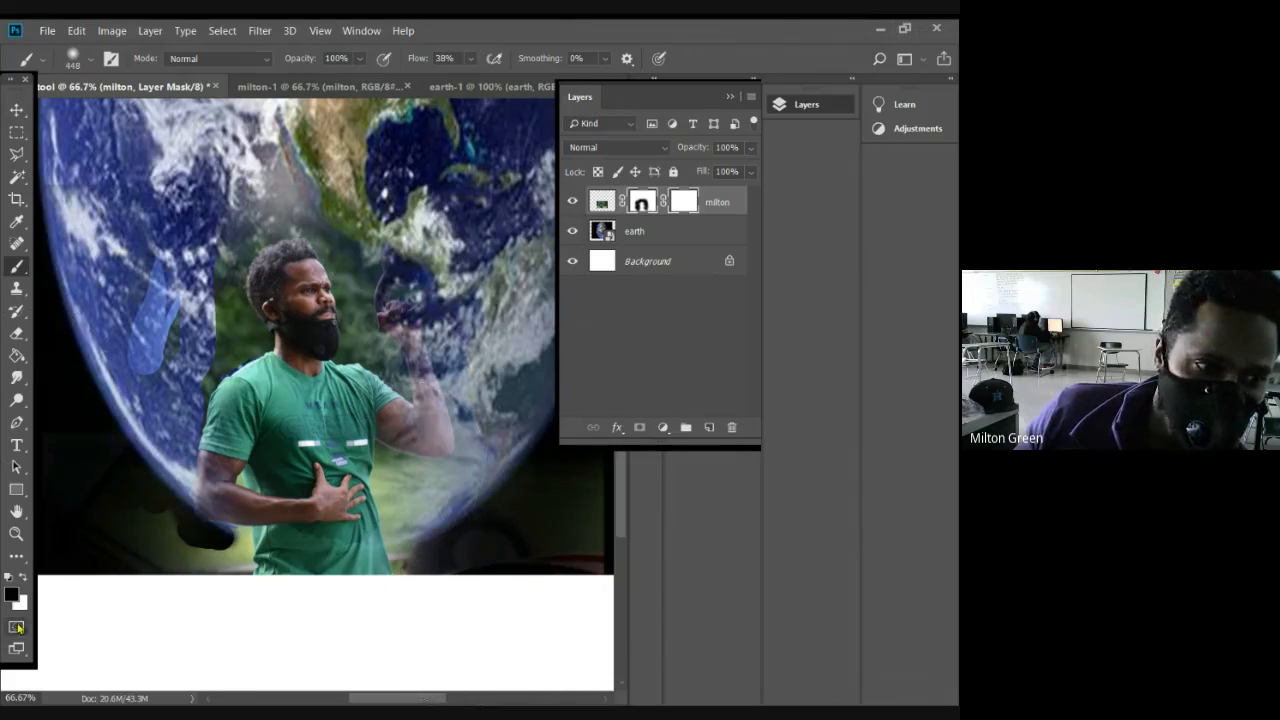
# Step: Paint white on the mask to restore the kettlebell and raised arm, plus some of the background to the left of the man
pyautogui.moveTo(400, 302)
pyautogui.mouseDown()
pyautogui.moveTo(352, 313)
pyautogui.moveTo(383, 362)
pyautogui.moveTo(339, 648)
pyautogui.mouseUp()
pyautogui.scroll(-2, 390, 550)
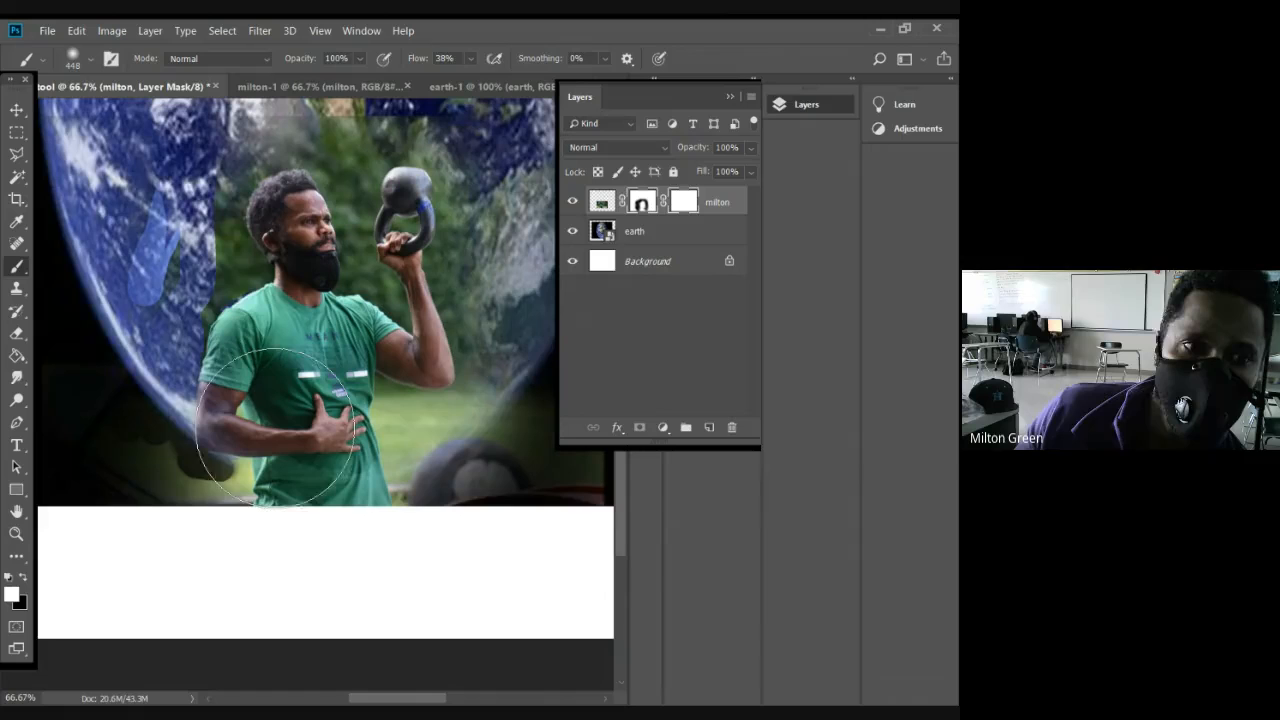
pyautogui.moveTo(118, 222)
pyautogui.mouseDown()
pyautogui.moveTo(108, 203)
pyautogui.moveTo(104, 230)
pyautogui.mouseUp()
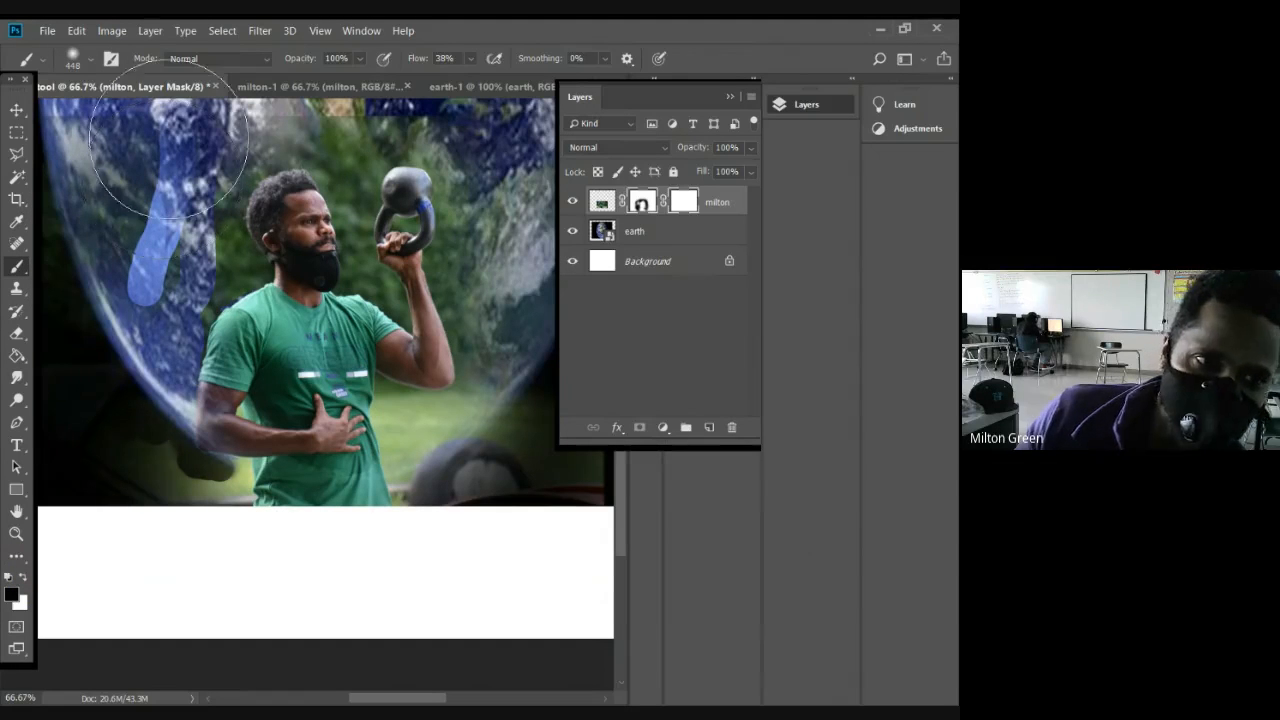
# Step: Paint black on the mask to hide the remaining background left of the man and in the photo's lower corners
pyautogui.moveTo(130, 165)
pyautogui.mouseDown()
pyautogui.moveTo(78, 236)
pyautogui.moveTo(76, 268)
pyautogui.mouseUp()
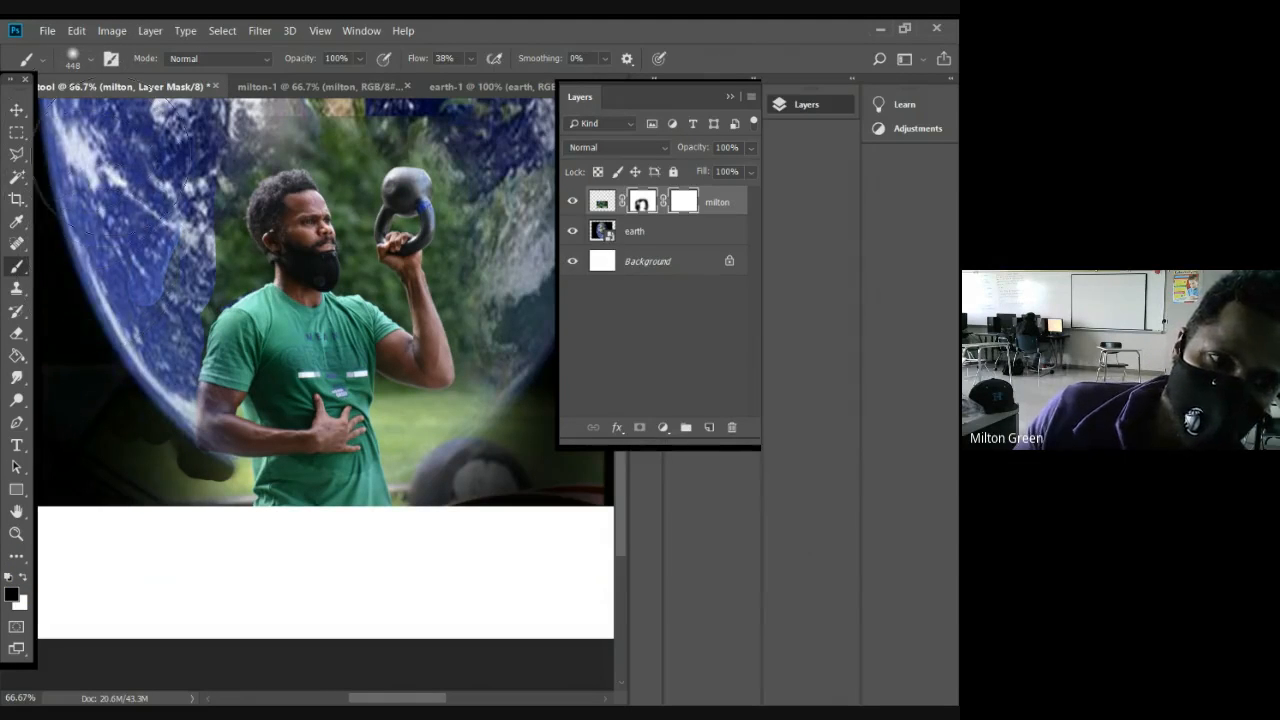
pyautogui.moveTo(96, 345)
pyautogui.mouseDown()
pyautogui.moveTo(70, 455)
pyautogui.moveTo(70, 436)
pyautogui.moveTo(114, 515)
pyautogui.moveTo(98, 485)
pyautogui.moveTo(101, 427)
pyautogui.moveTo(162, 507)
pyautogui.moveTo(146, 482)
pyautogui.moveTo(184, 513)
pyautogui.mouseUp()
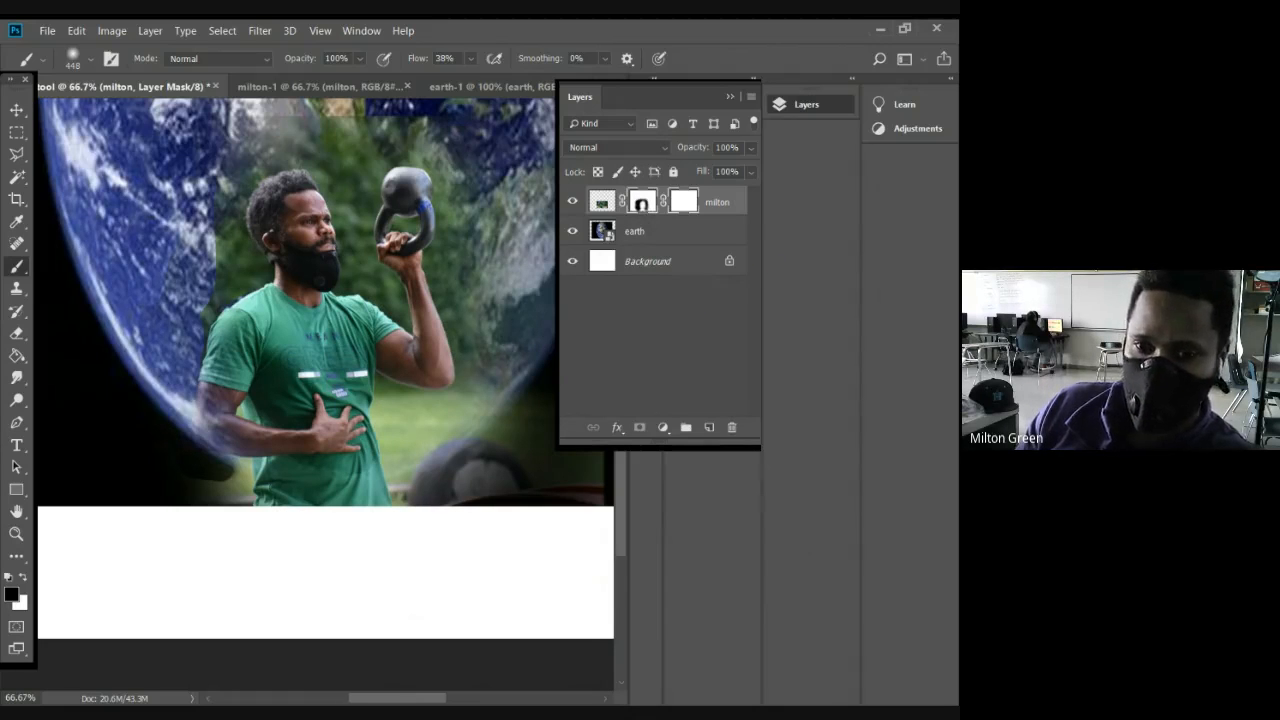
pyautogui.moveTo(504, 506)
pyautogui.mouseDown()
pyautogui.moveTo(528, 471)
pyautogui.moveTo(527, 503)
pyautogui.moveTo(538, 489)
pyautogui.moveTo(551, 430)
pyautogui.moveTo(545, 481)
pyautogui.moveTo(499, 515)
pyautogui.moveTo(551, 326)
pyautogui.moveTo(545, 343)
pyautogui.moveTo(510, 245)
pyautogui.mouseUp()
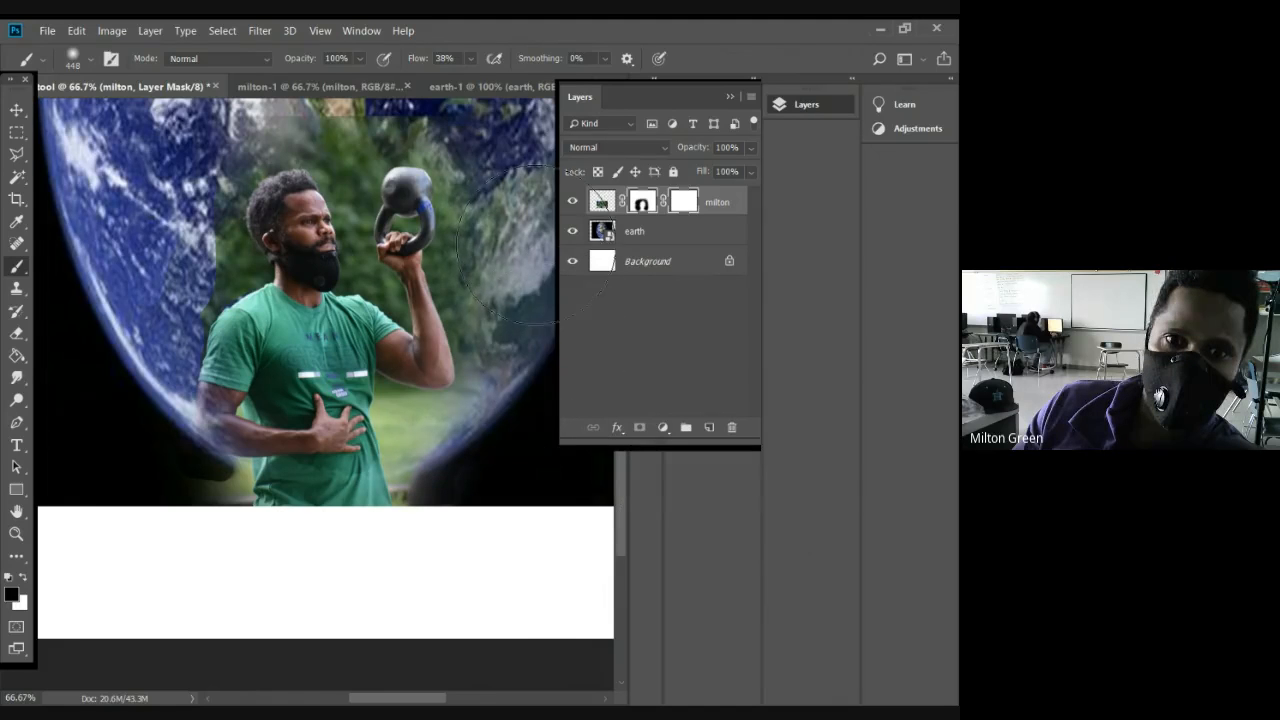
pyautogui.scroll(5, 550, 225)
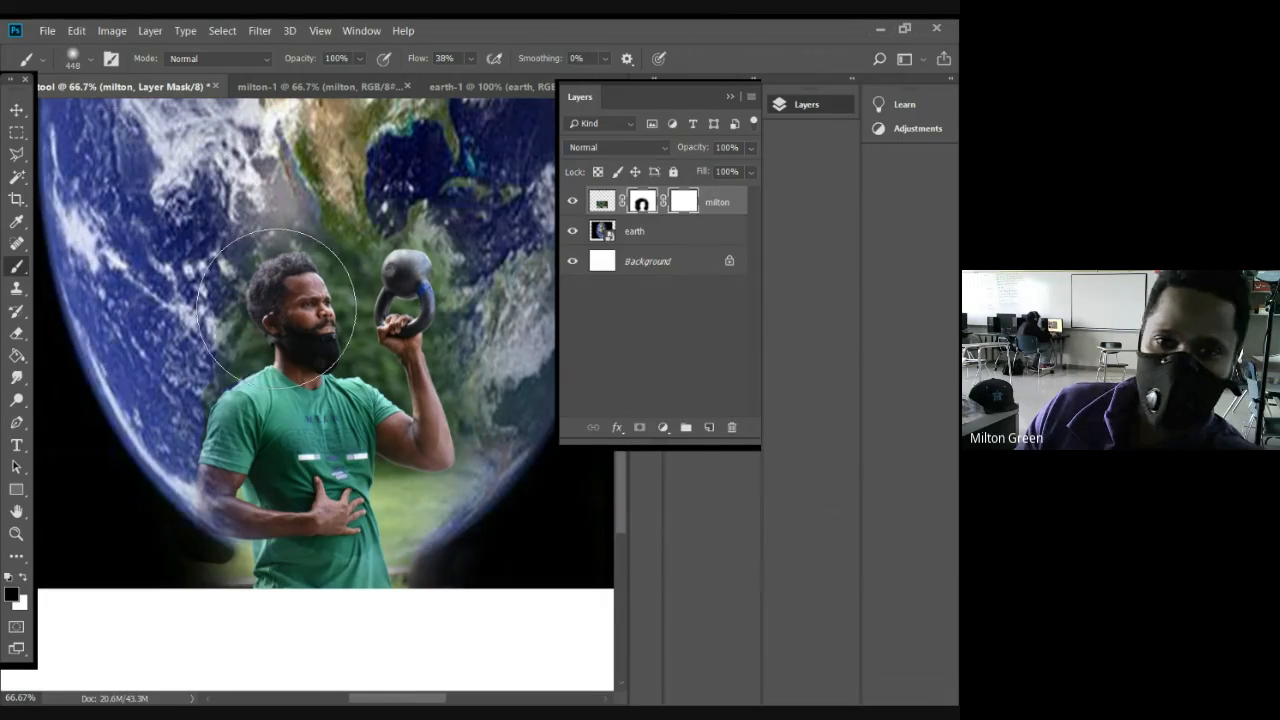
pyautogui.scroll(2, 420, 300)
pyautogui.scroll(3, 553, 603)
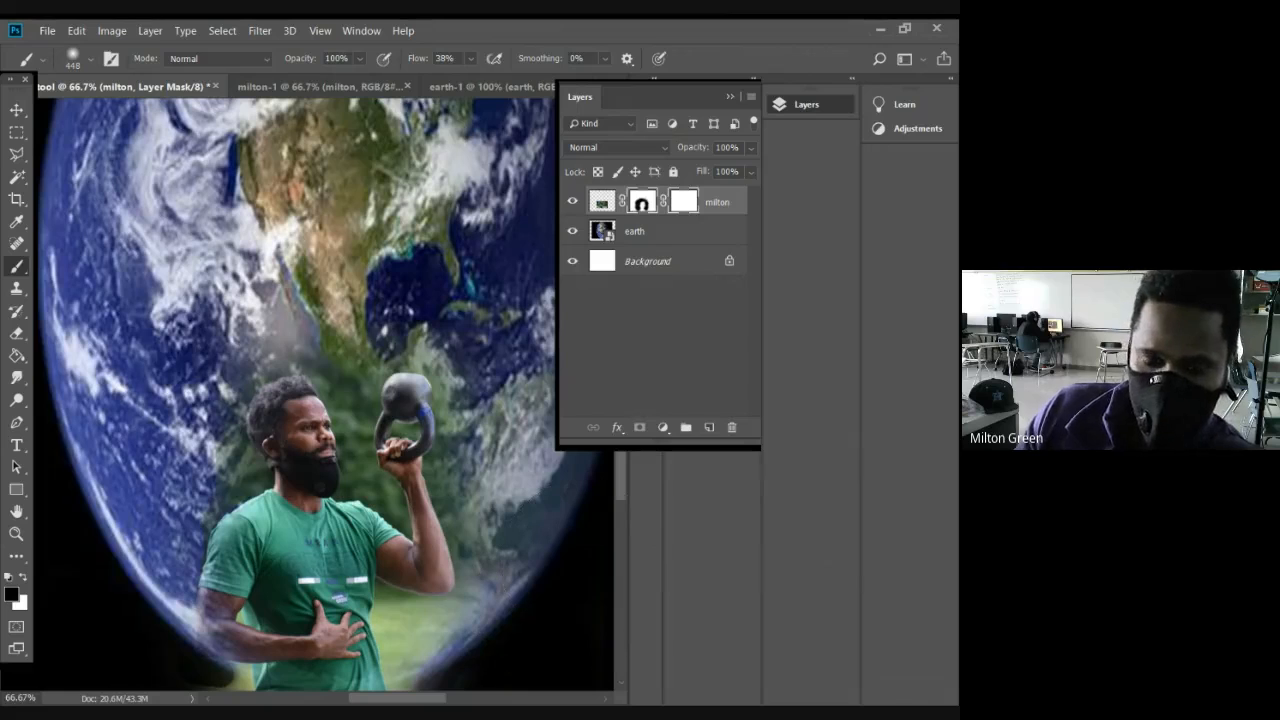